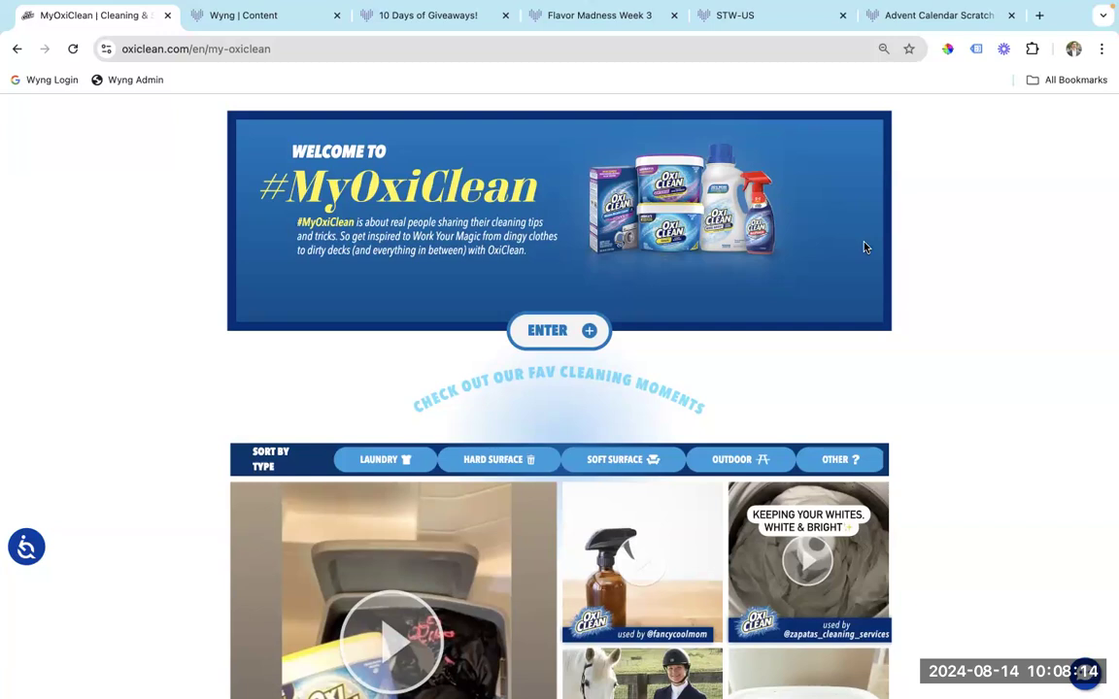
pyautogui.scroll(-3, 864, 246)
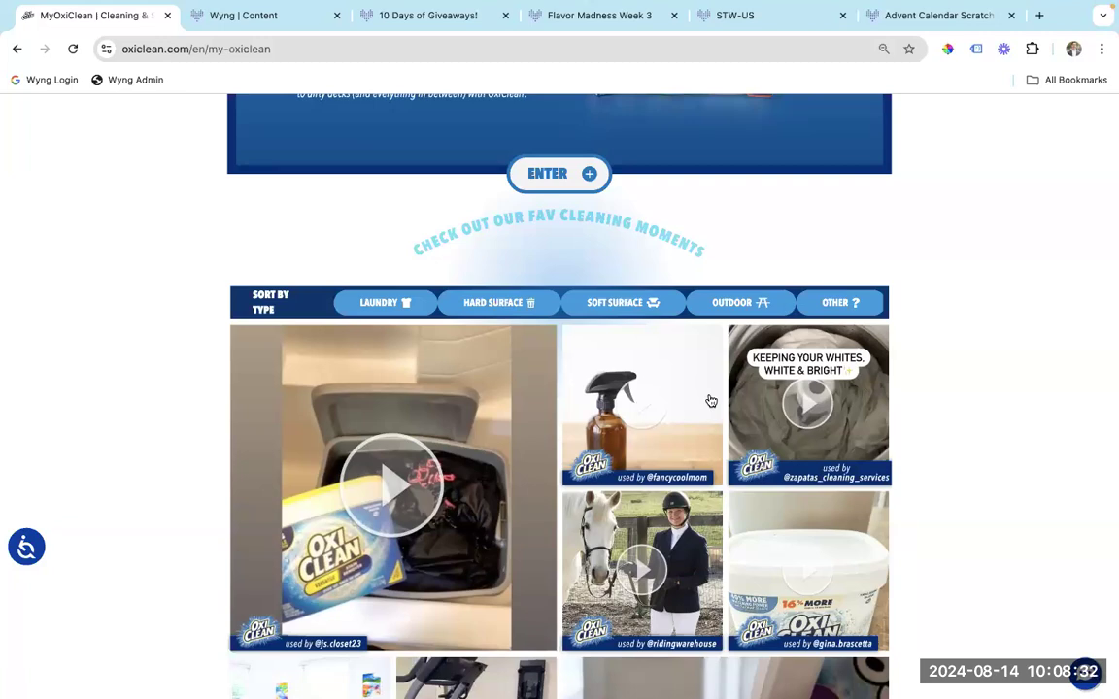
pyautogui.scroll(-2, 707, 406)
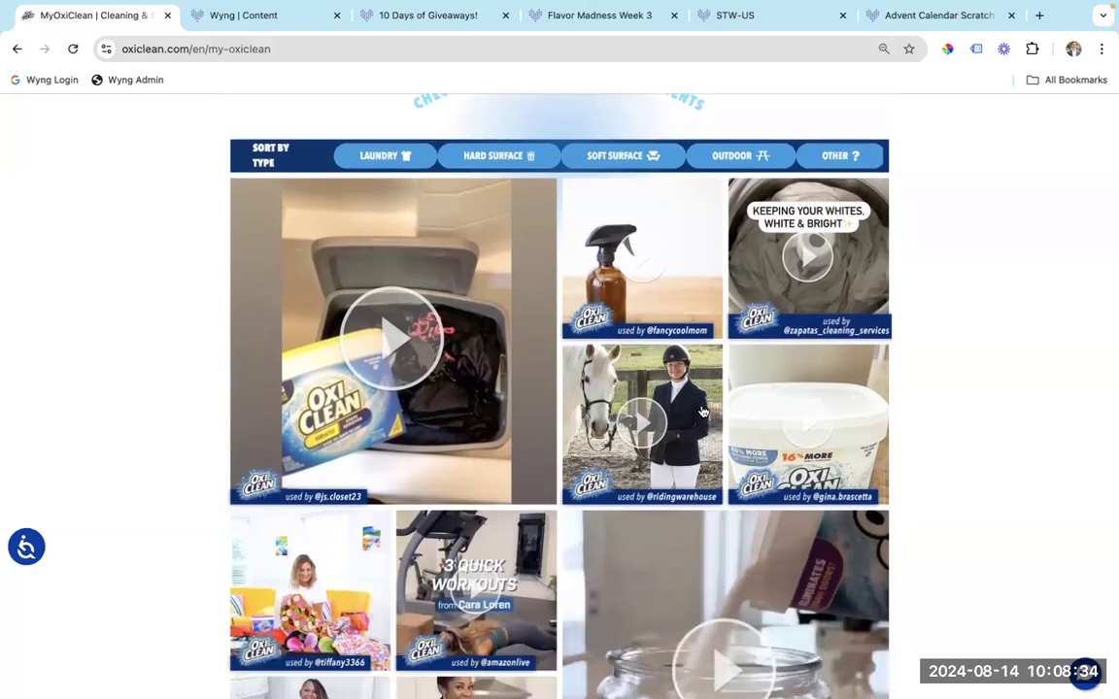
pyautogui.scroll(-2, 704, 412)
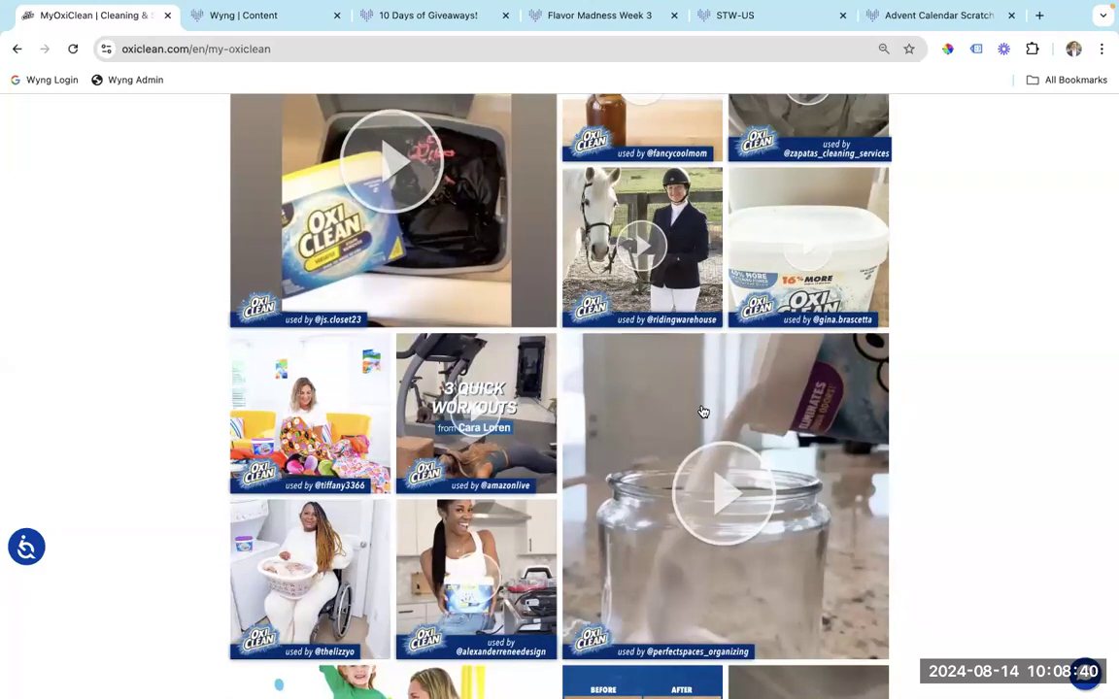
pyautogui.scroll(-3, 703, 412)
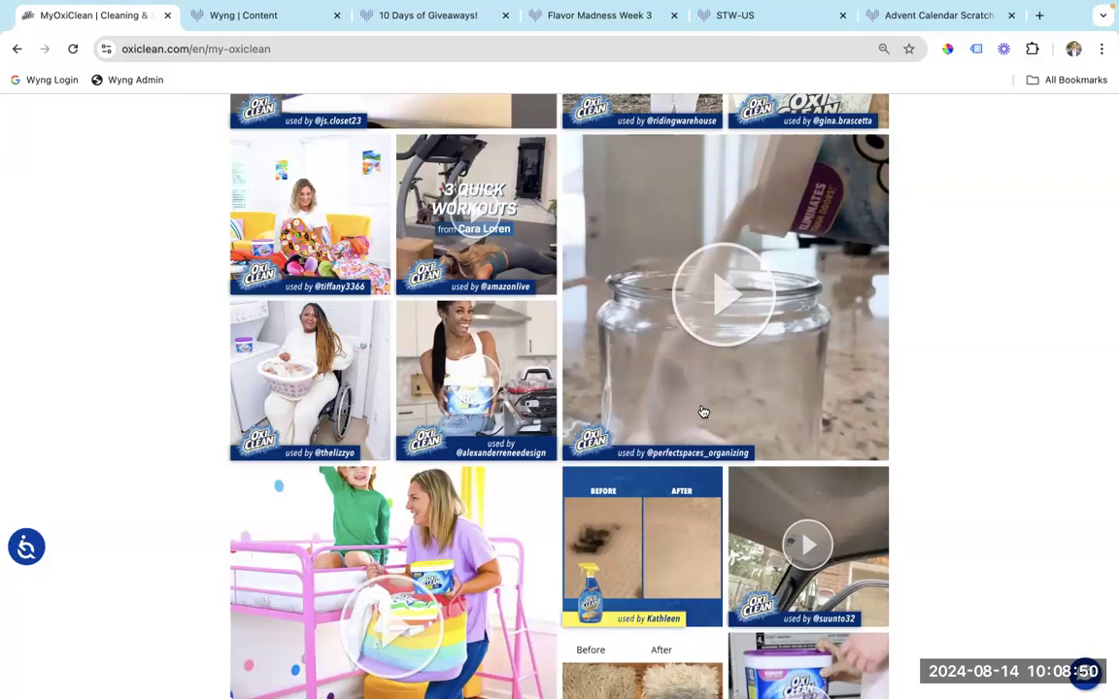
pyautogui.scroll(2, 703, 412)
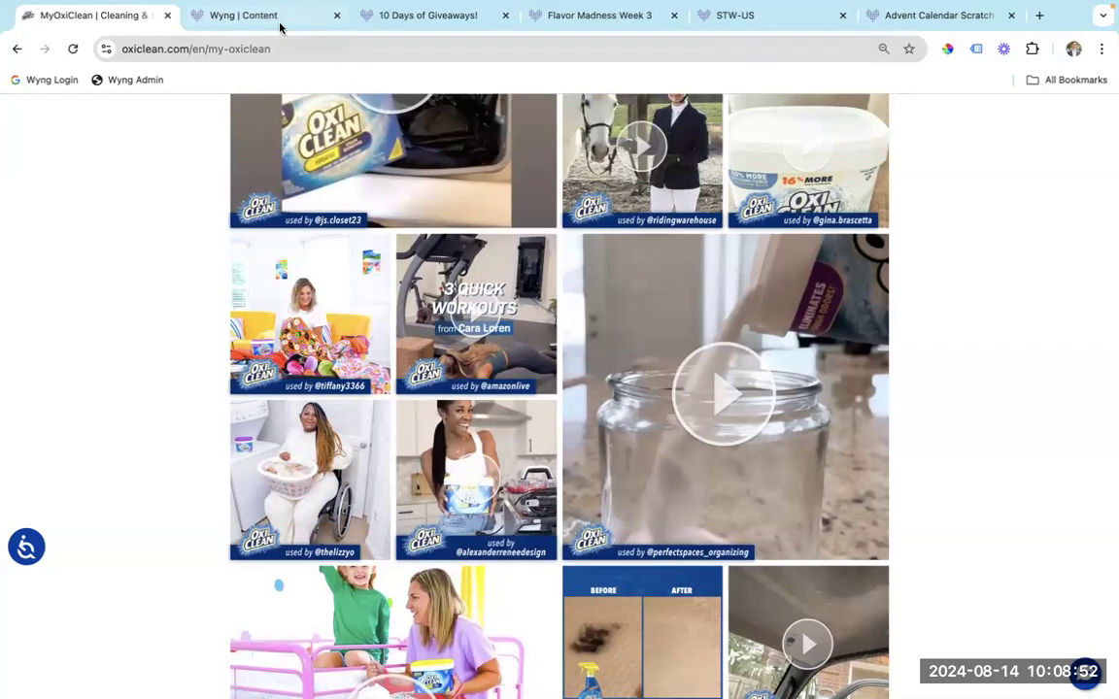
# Show the Wyng Content Streams list: #HealthcareHeroes stopped, IG #notredame and Instagram Content Stream live.
pyautogui.click(280, 27)
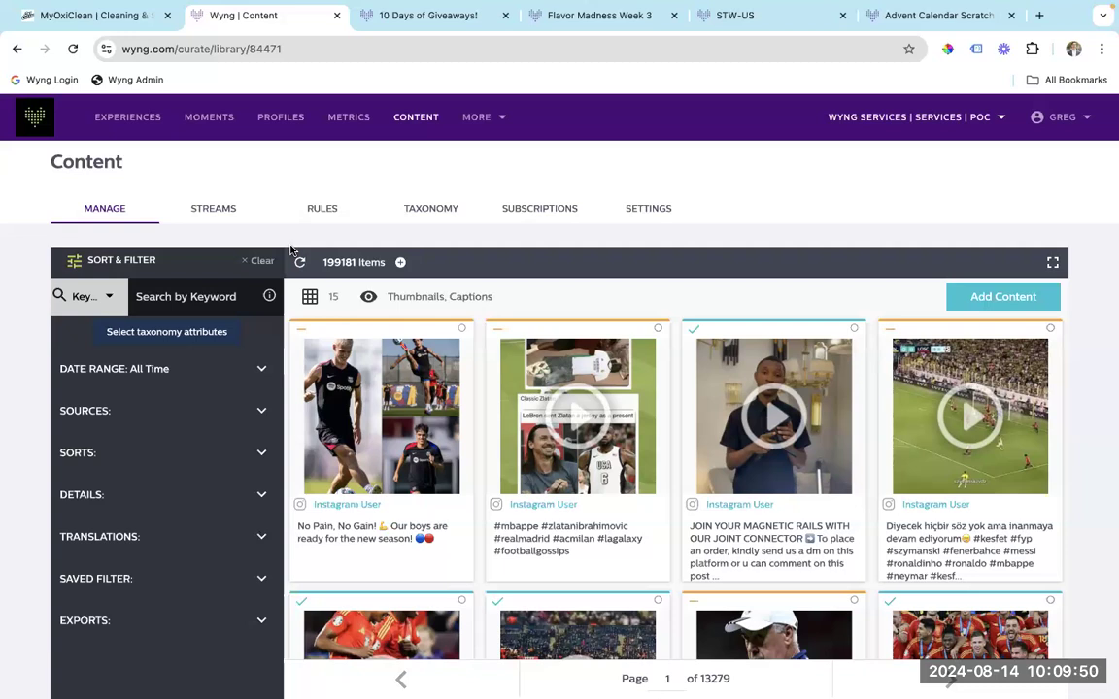
pyautogui.click(220, 210)
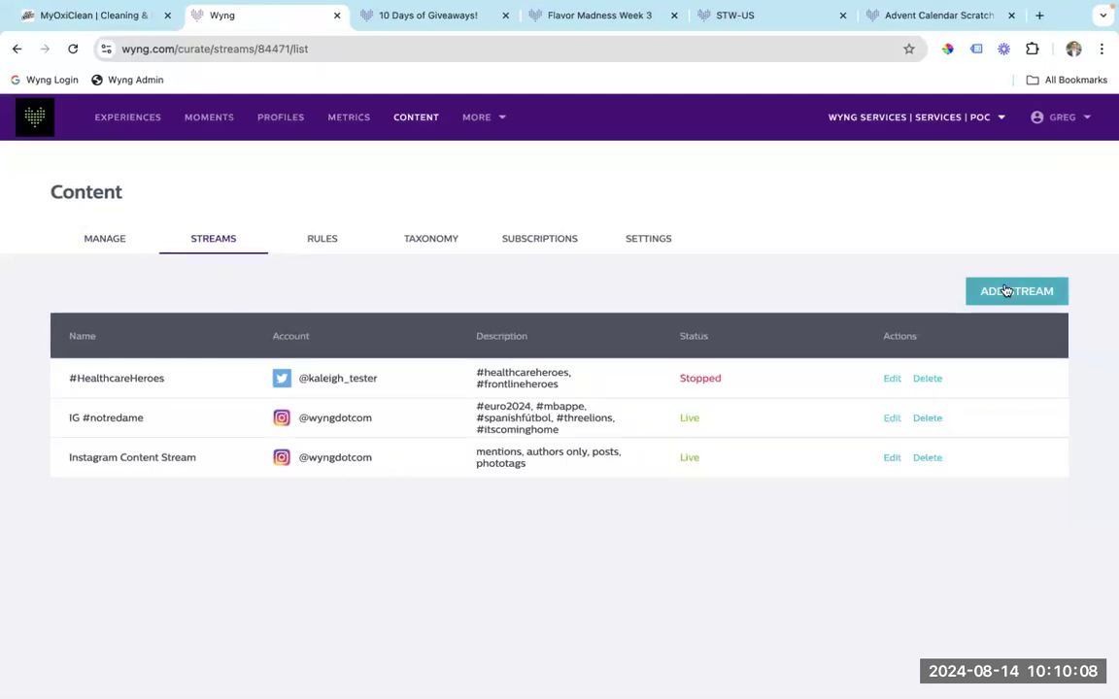
# Toggle IG #notredame's tagged-in and posted-by options on and off, then return to Manage.
pyautogui.click(892, 419)
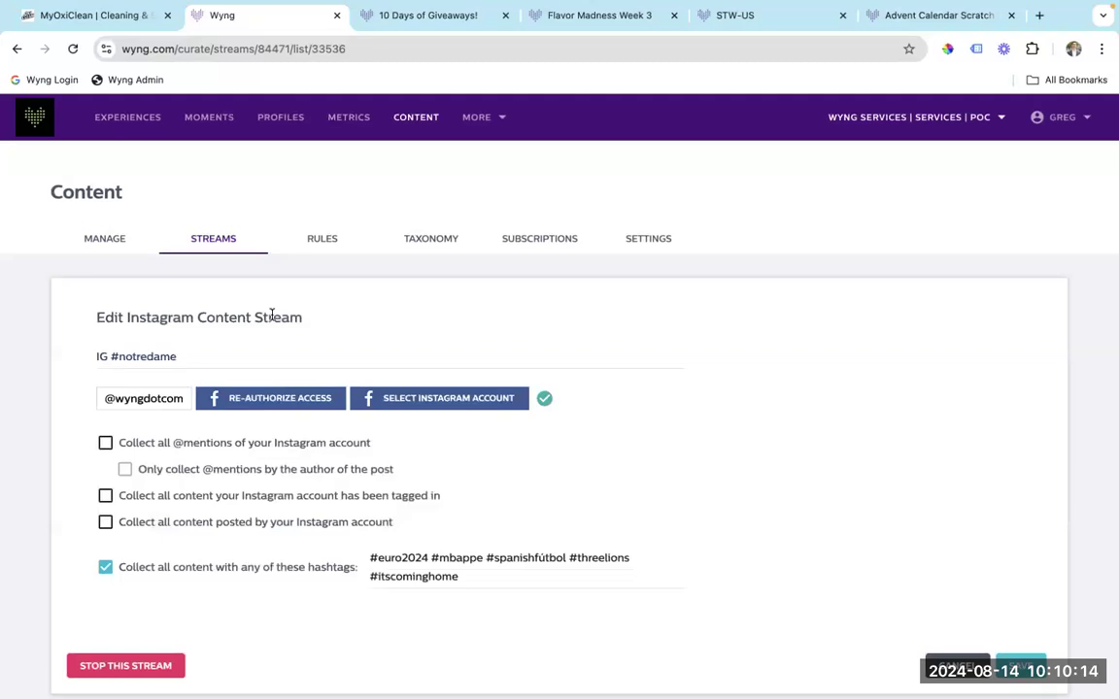
pyautogui.scroll(-1, 267, 366)
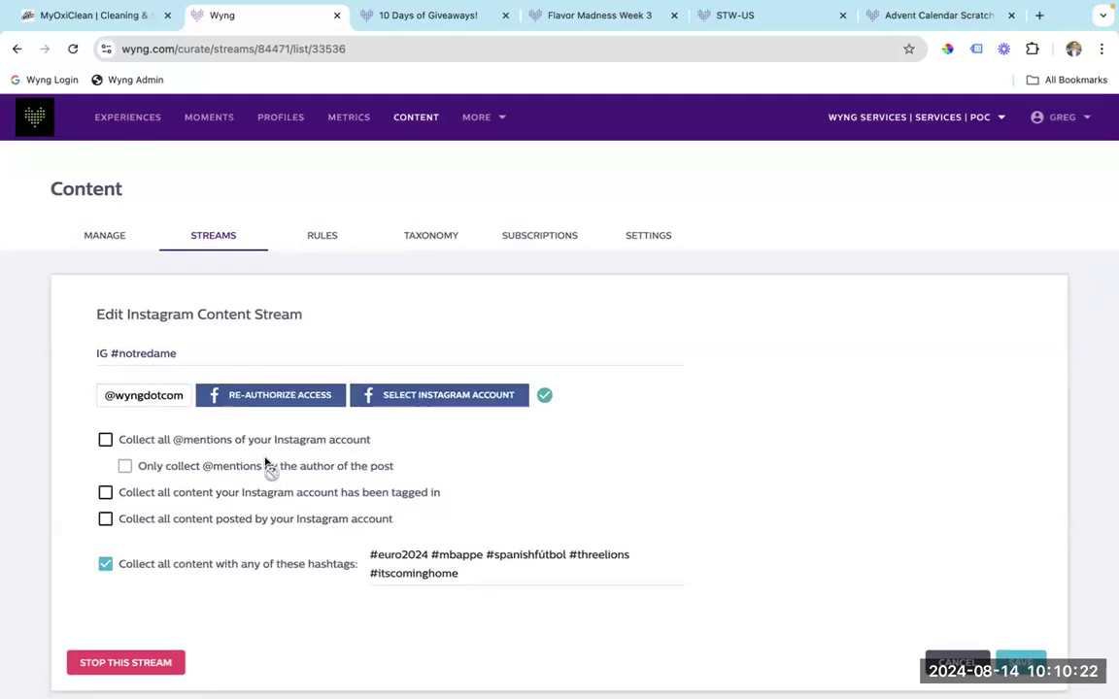
pyautogui.click(106, 494)
pyautogui.click(106, 493)
pyautogui.click(106, 520)
pyautogui.click(106, 520)
pyautogui.click(105, 243)
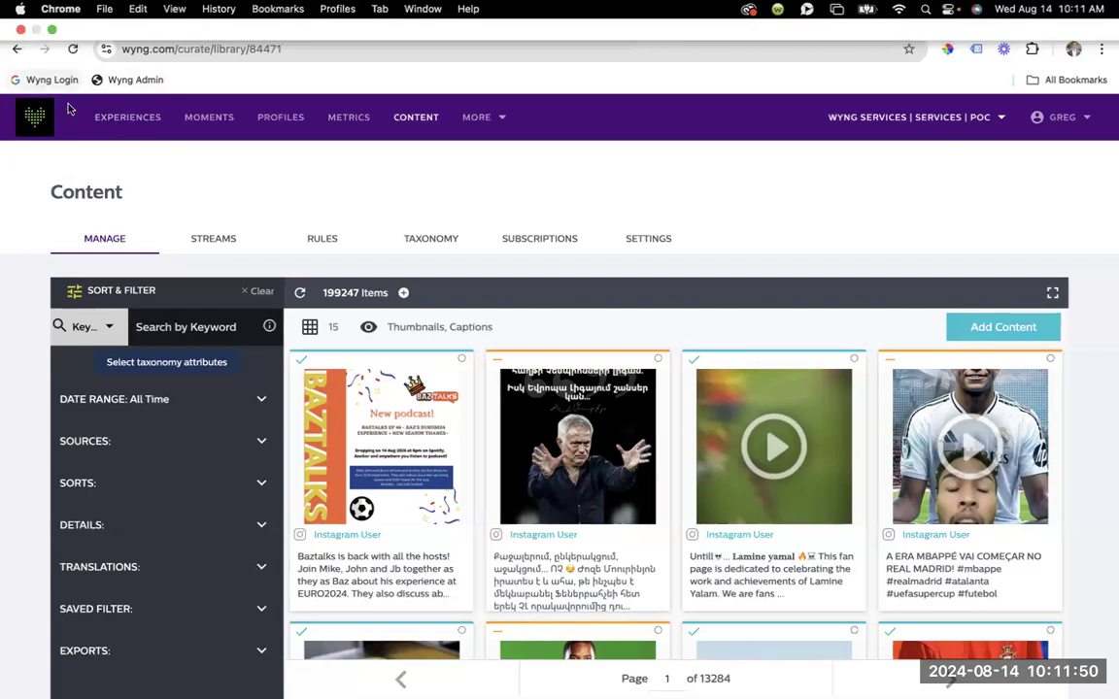
# On the #MyOxiClean page, expand then collapse the ENTER upload panel and scroll to the video gallery.
pyautogui.click(92, 17)
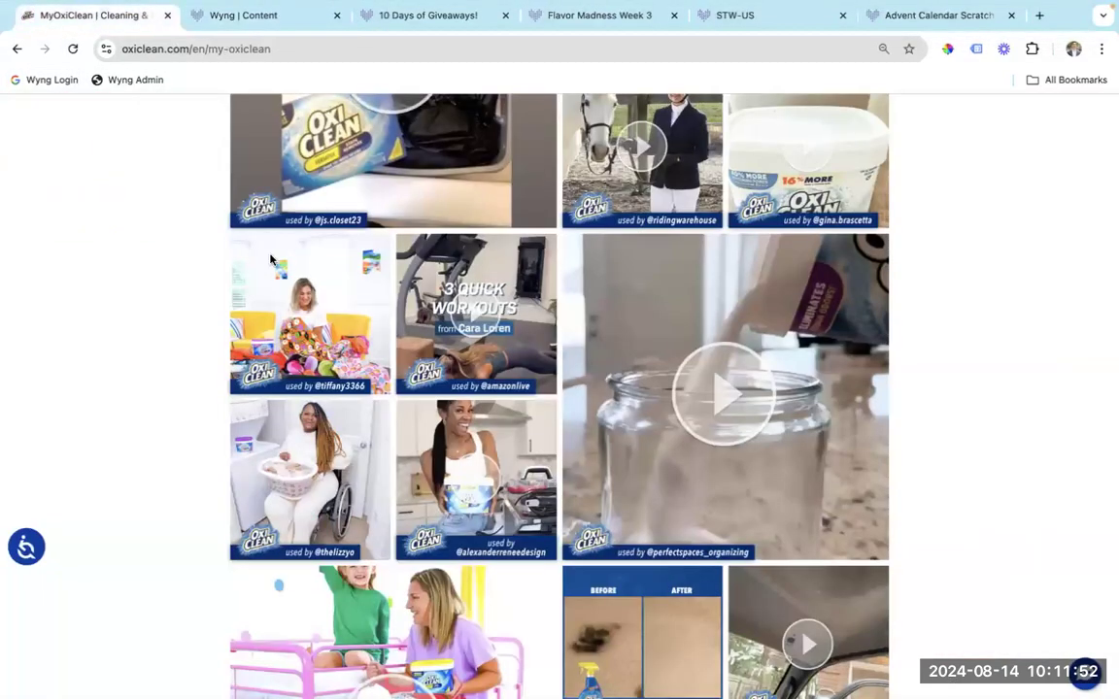
pyautogui.scroll(1, 311, 331)
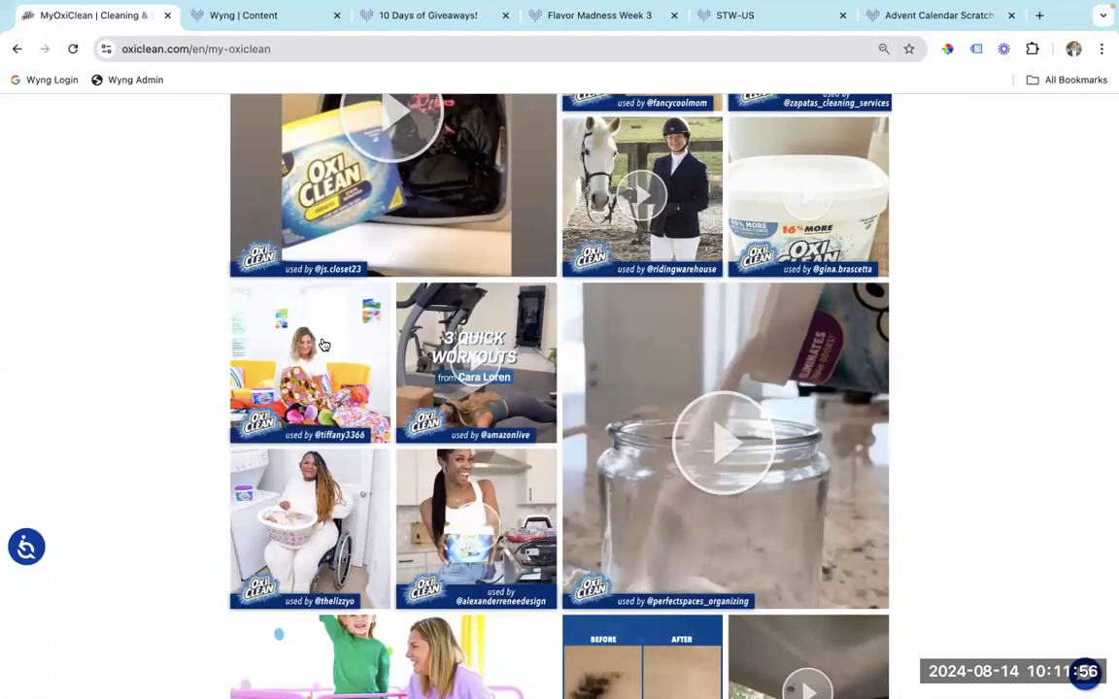
pyautogui.scroll(5, 320, 331)
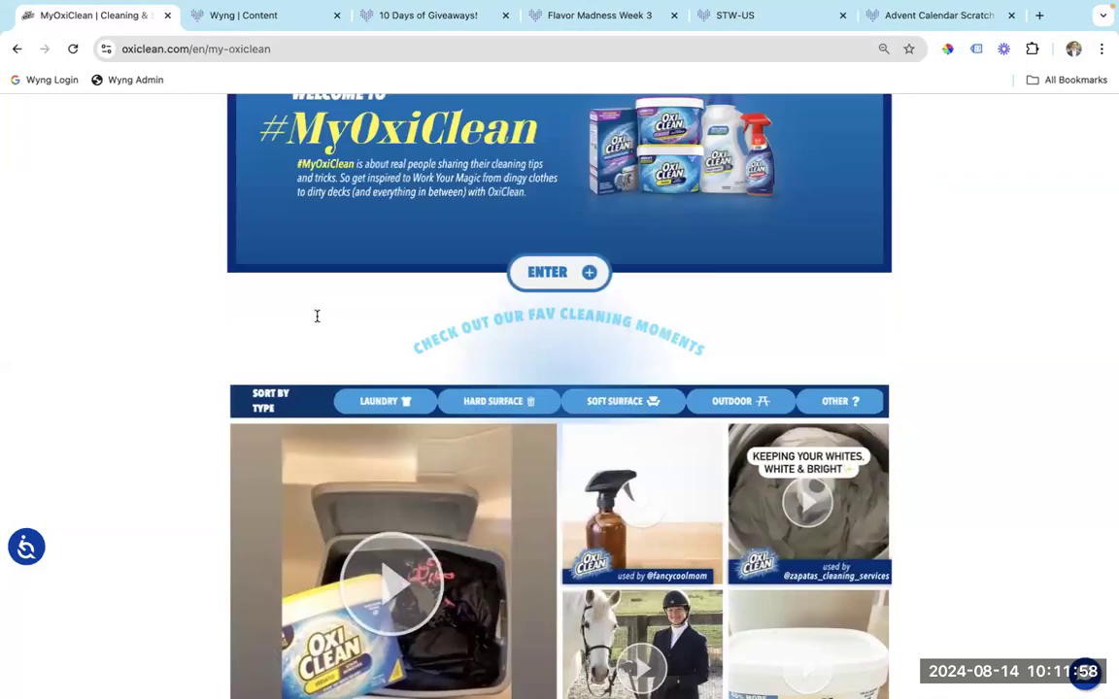
pyautogui.click(586, 316)
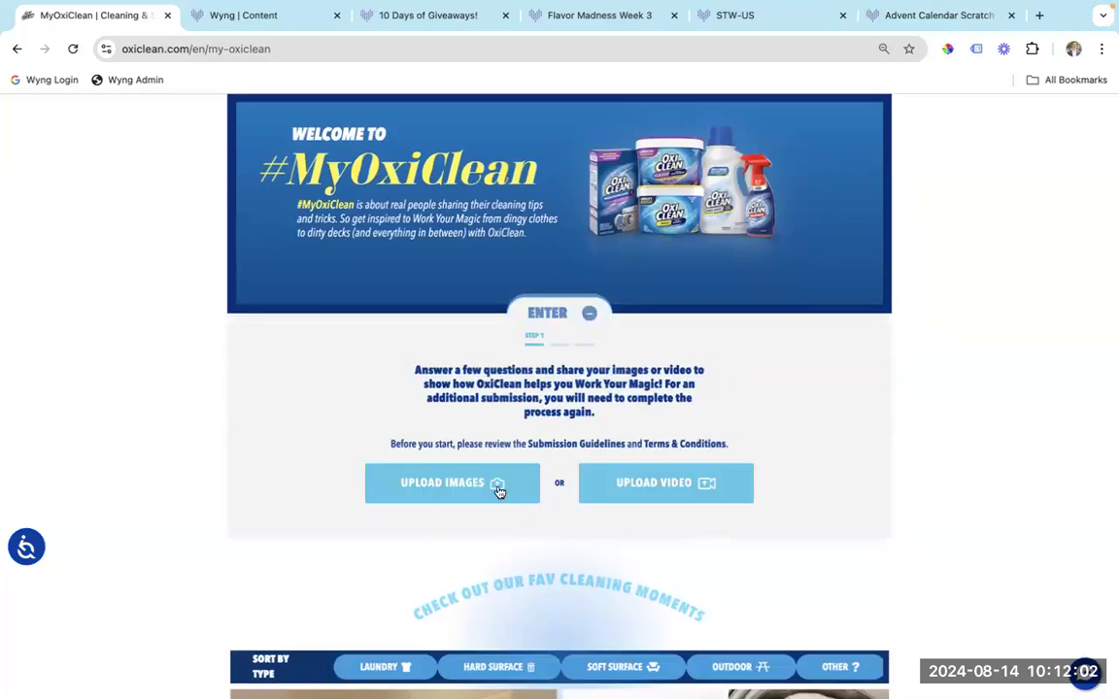
pyautogui.click(590, 315)
pyautogui.scroll(-3, 593, 437)
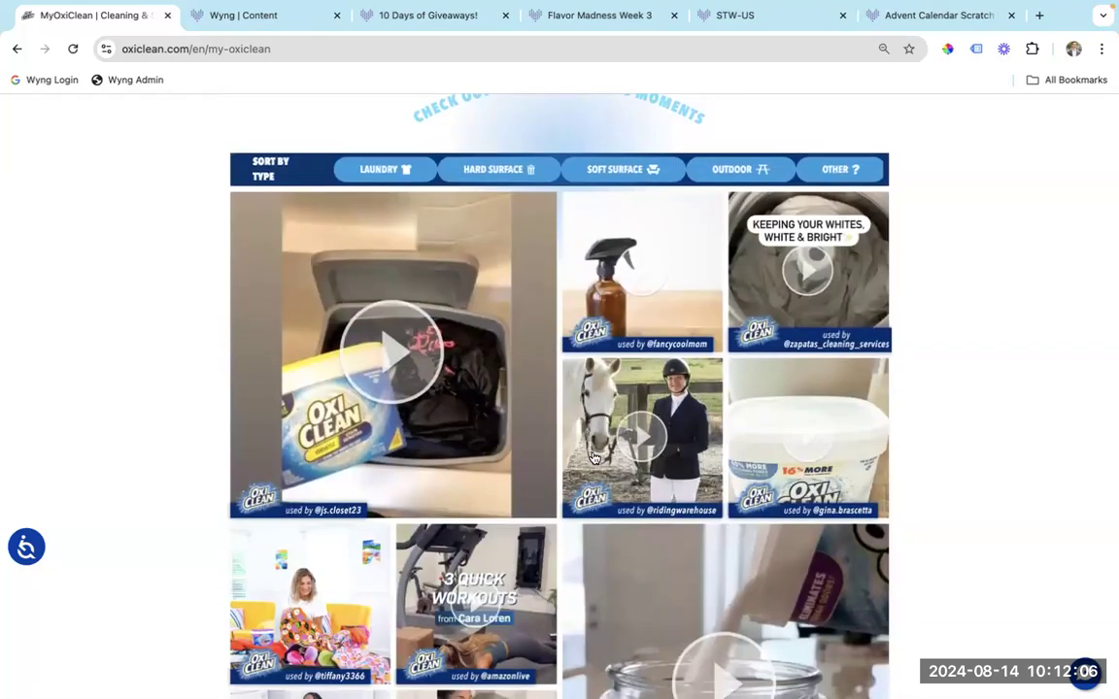
# Resume the Wyng slideshow and advance to the 'Experiences for Repeat Engagement' slide.
pyautogui.click(280, 21)
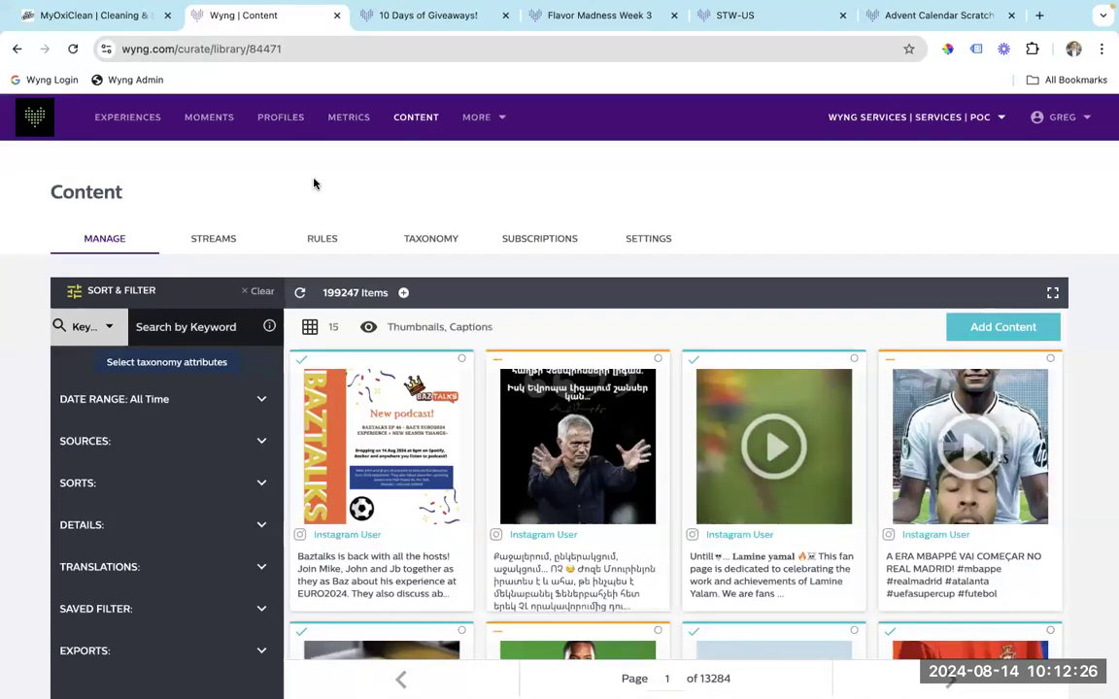
pyautogui.hotkey('ctrl', 'Left')
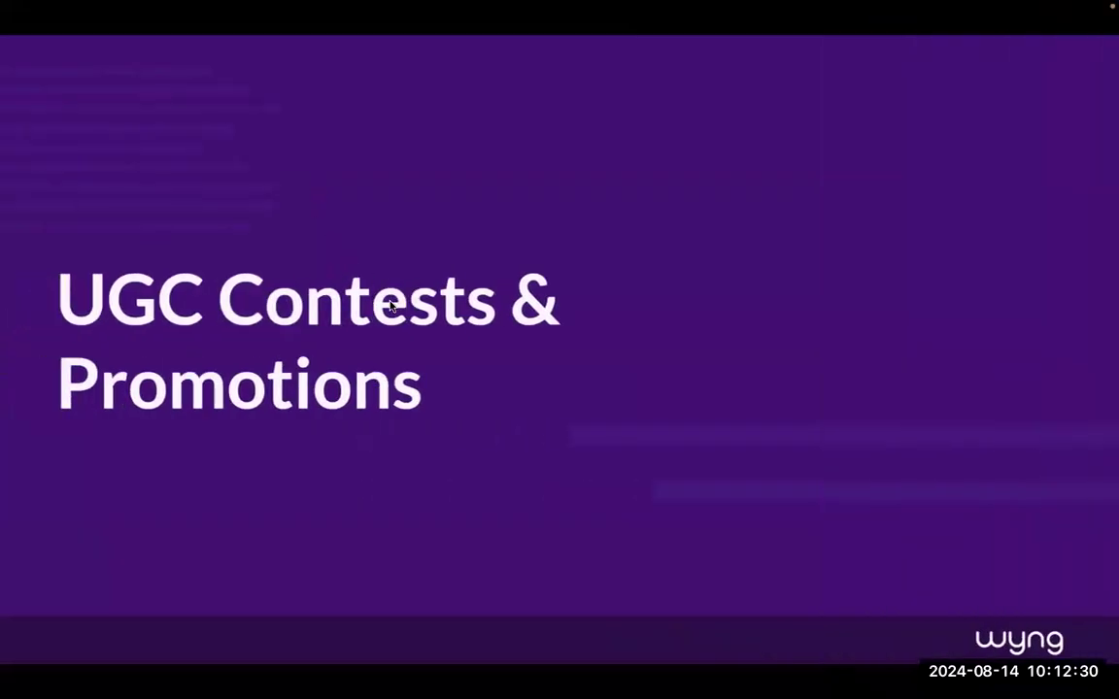
pyautogui.press('Right')
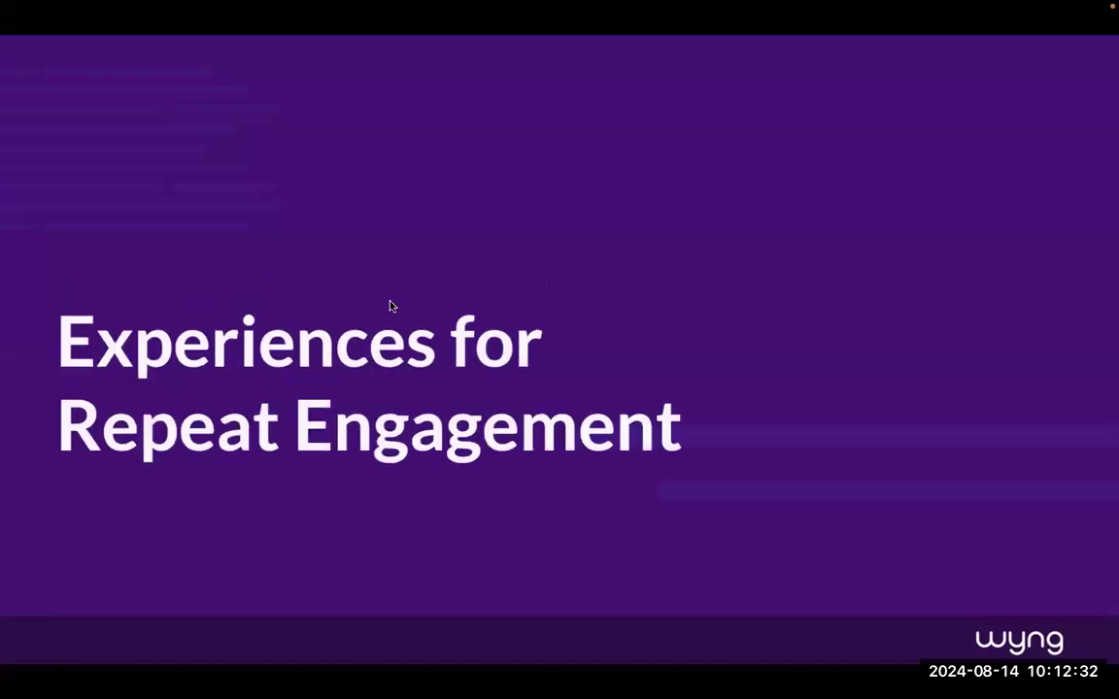
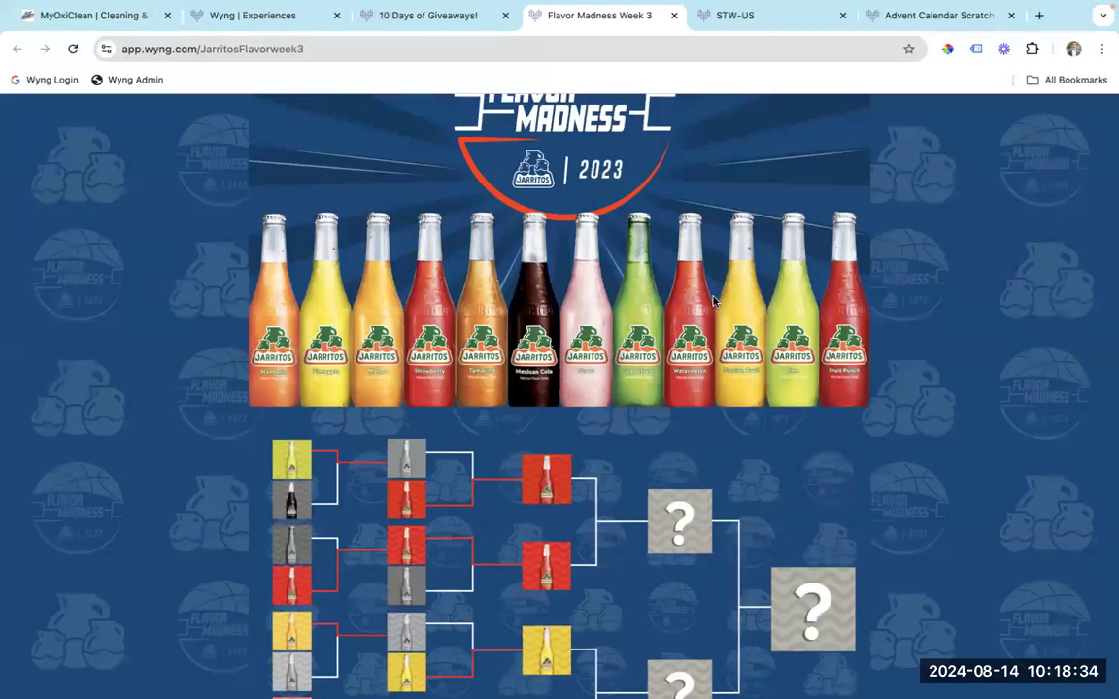
# Scroll through the Flavor Madness bracket matchups, glancing briefly at the Brackets slide and back.
pyautogui.scroll(-2, 702, 429)
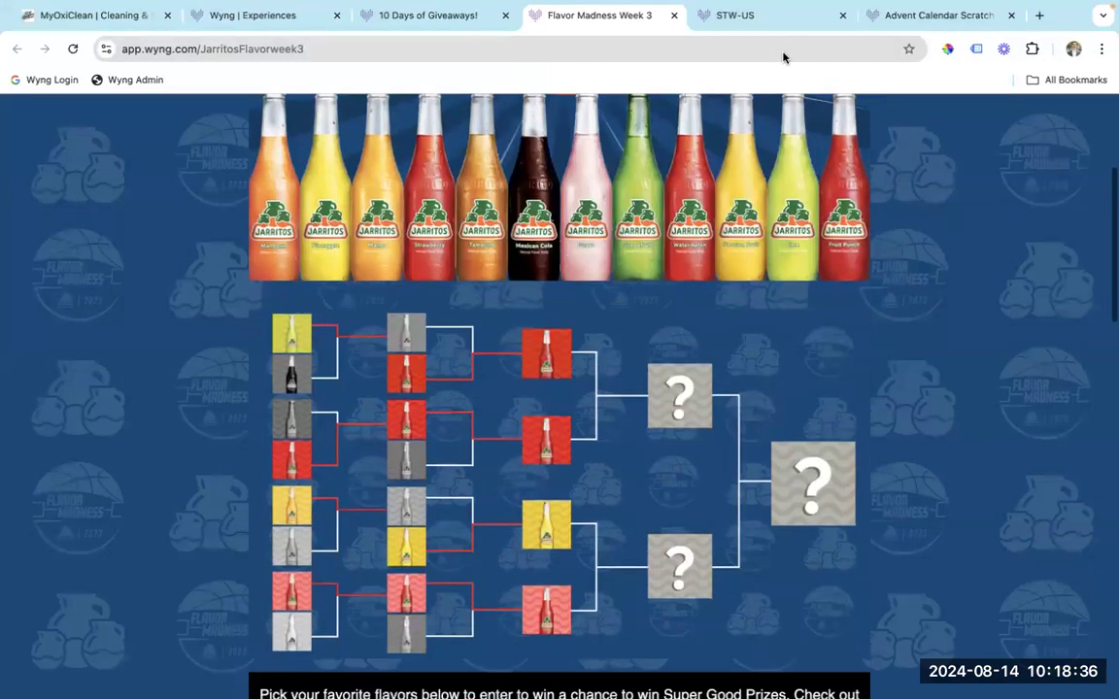
pyautogui.scroll(1, 702, 429)
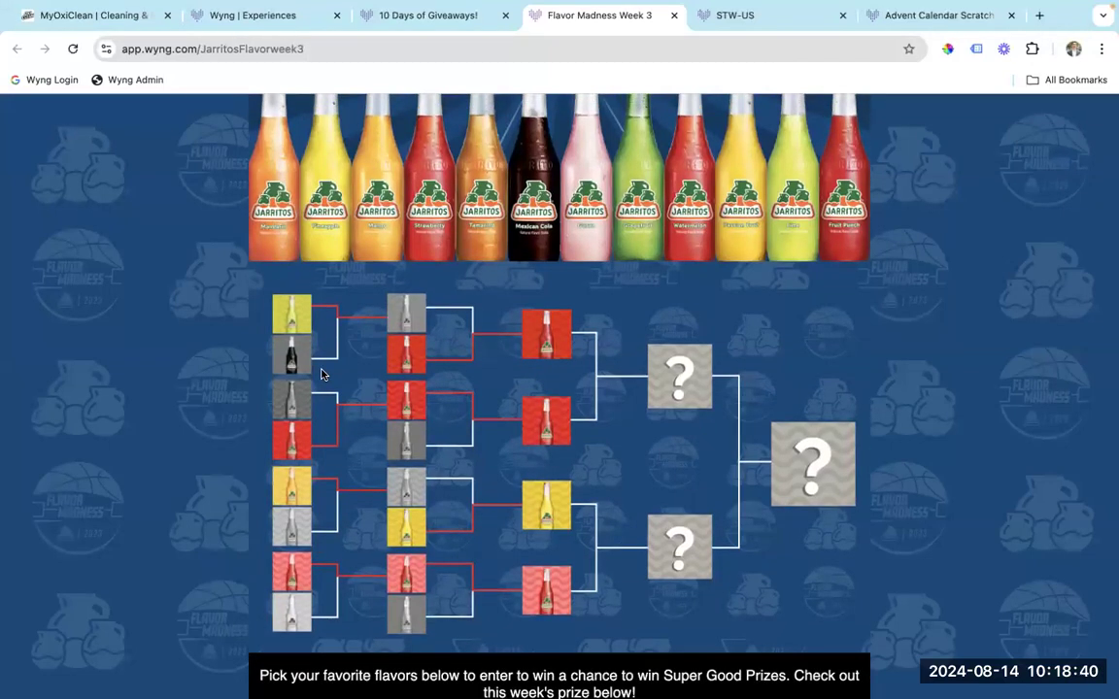
pyautogui.scroll(-1, 441, 444)
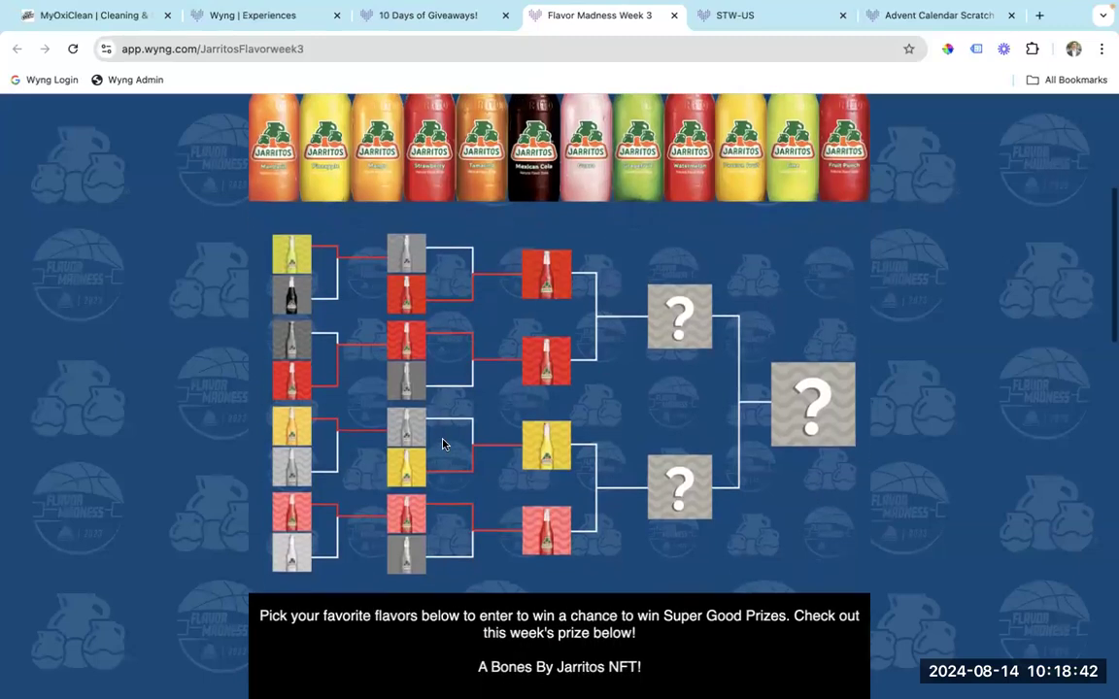
pyautogui.scroll(-2, 560, 440)
pyautogui.scroll(-10, 561, 439)
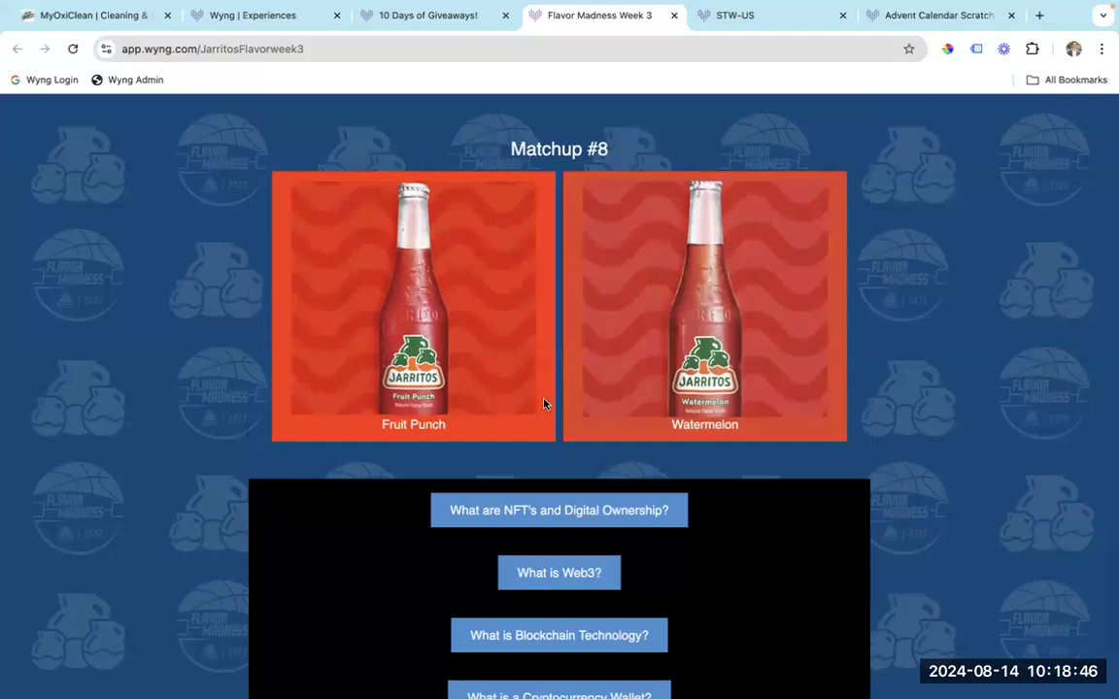
pyautogui.scroll(1, 505, 374)
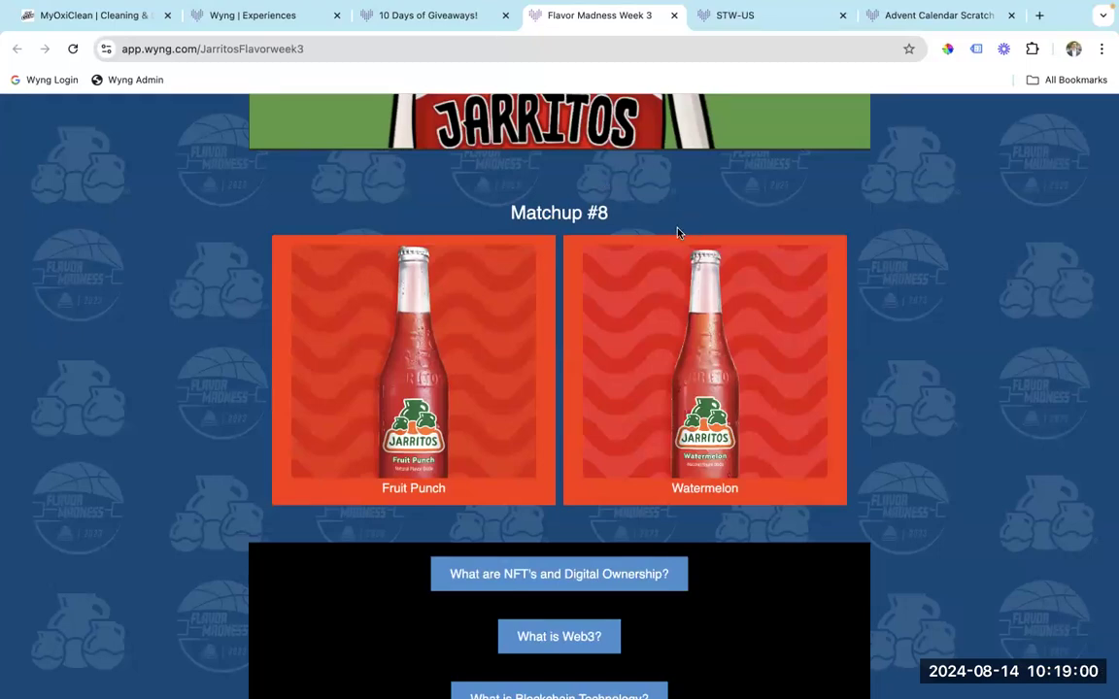
pyautogui.scroll(15, 655, 233)
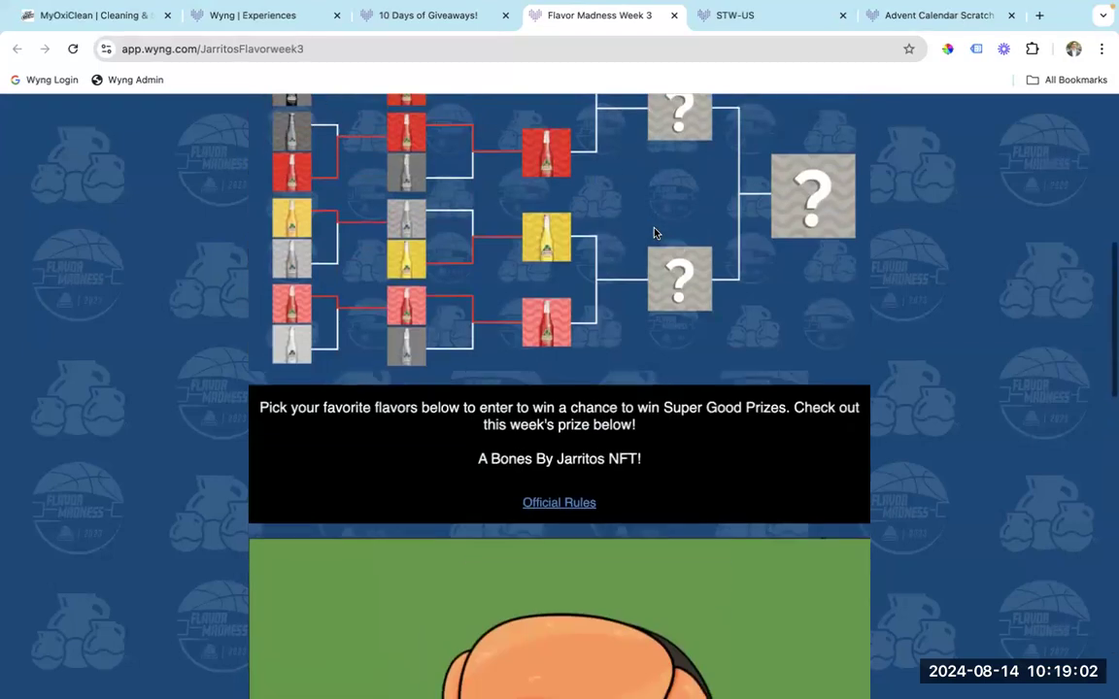
pyautogui.scroll(-15, 655, 233)
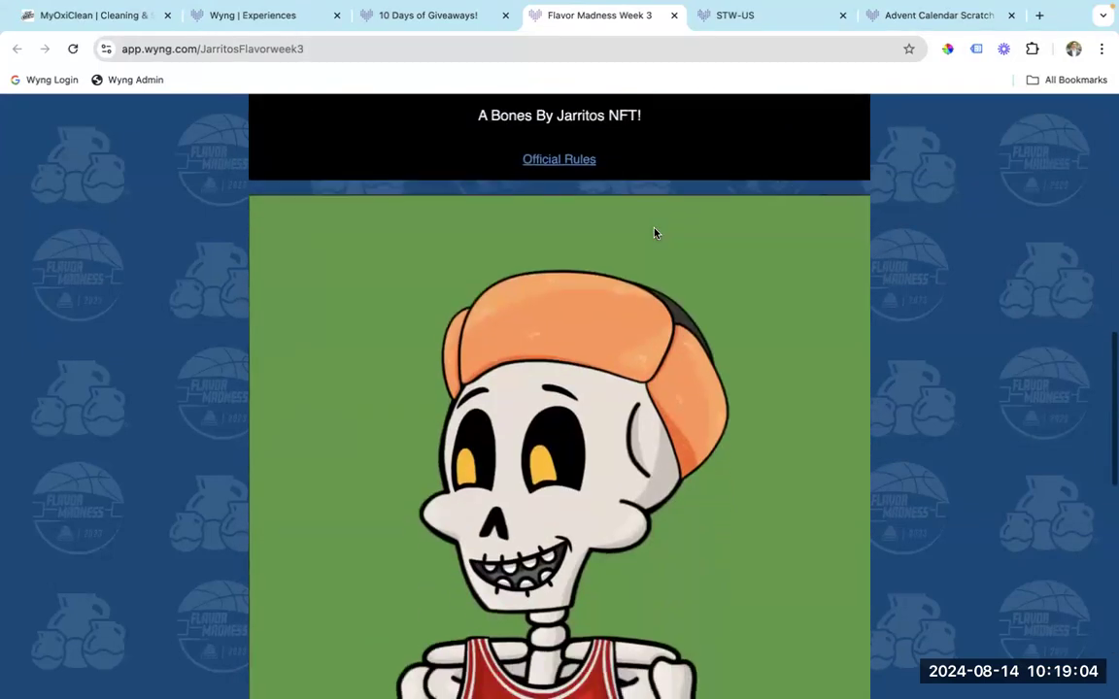
pyautogui.scroll(-1, 654, 233)
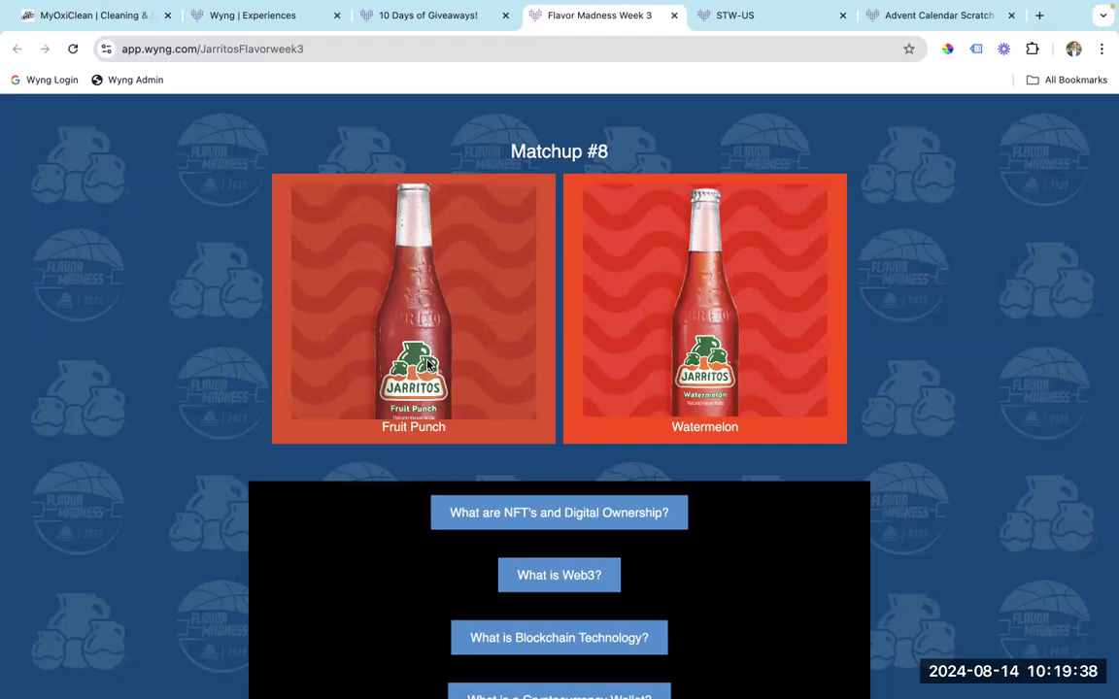
pyautogui.hotkey('ctrl', 'Left')
pyautogui.hotkey('ctrl', 'Right')
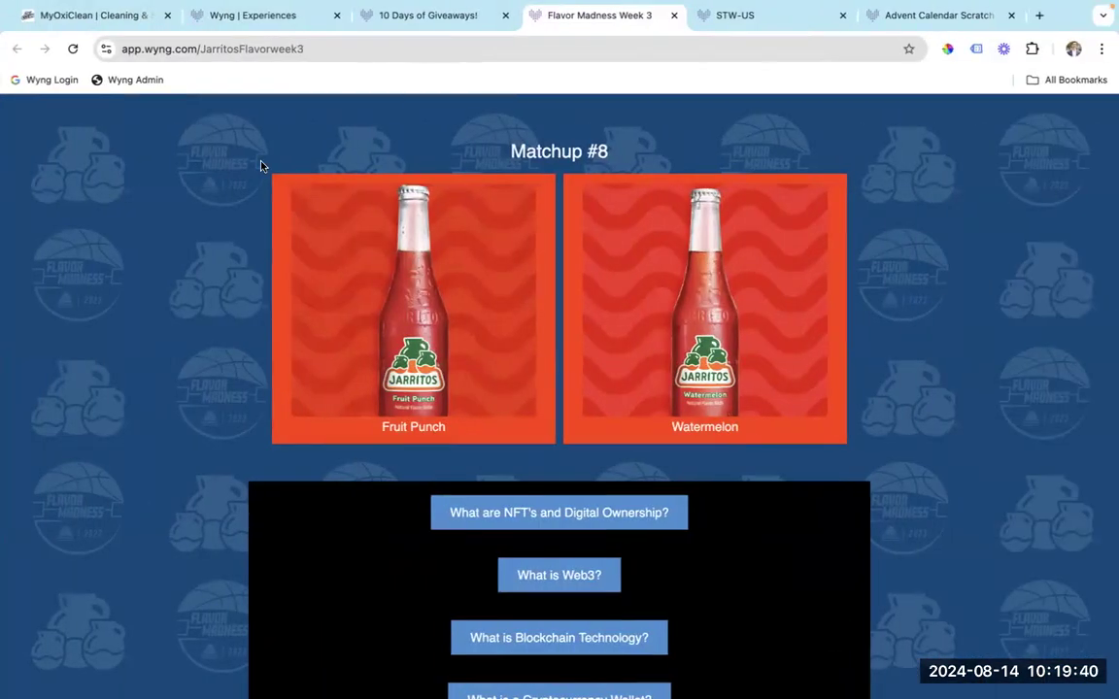
# Search the Experiences templates for 'br' and start a new experience from the Brackets template.
pyautogui.click(246, 16)
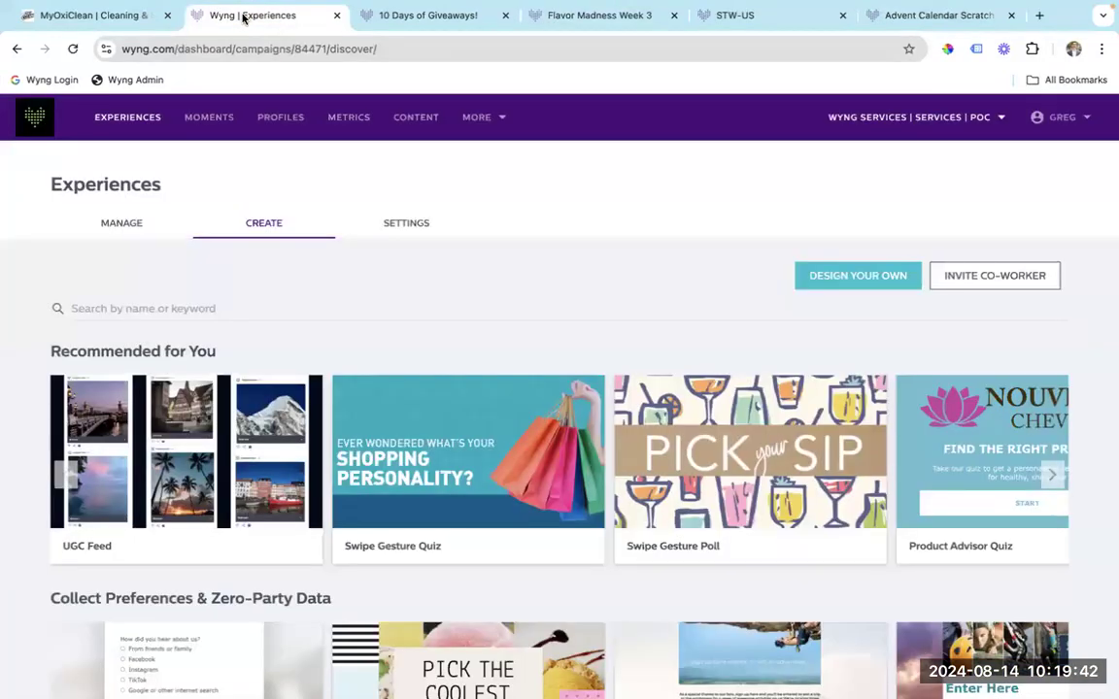
pyautogui.click(165, 306)
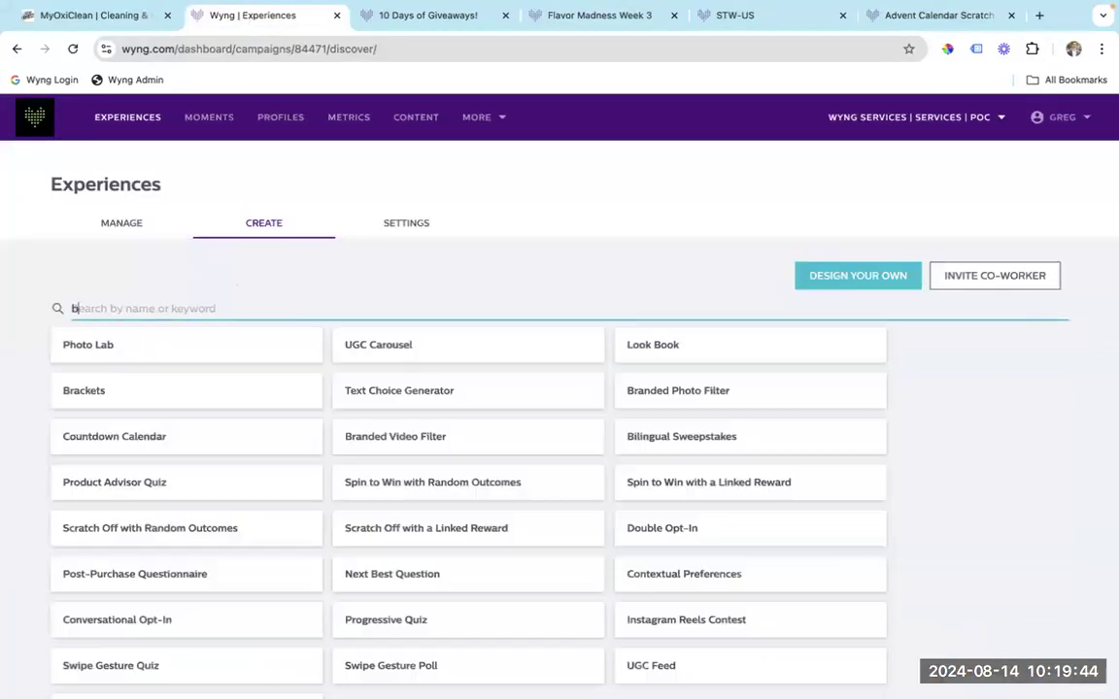
pyautogui.write('br')
pyautogui.moveTo(213, 413)
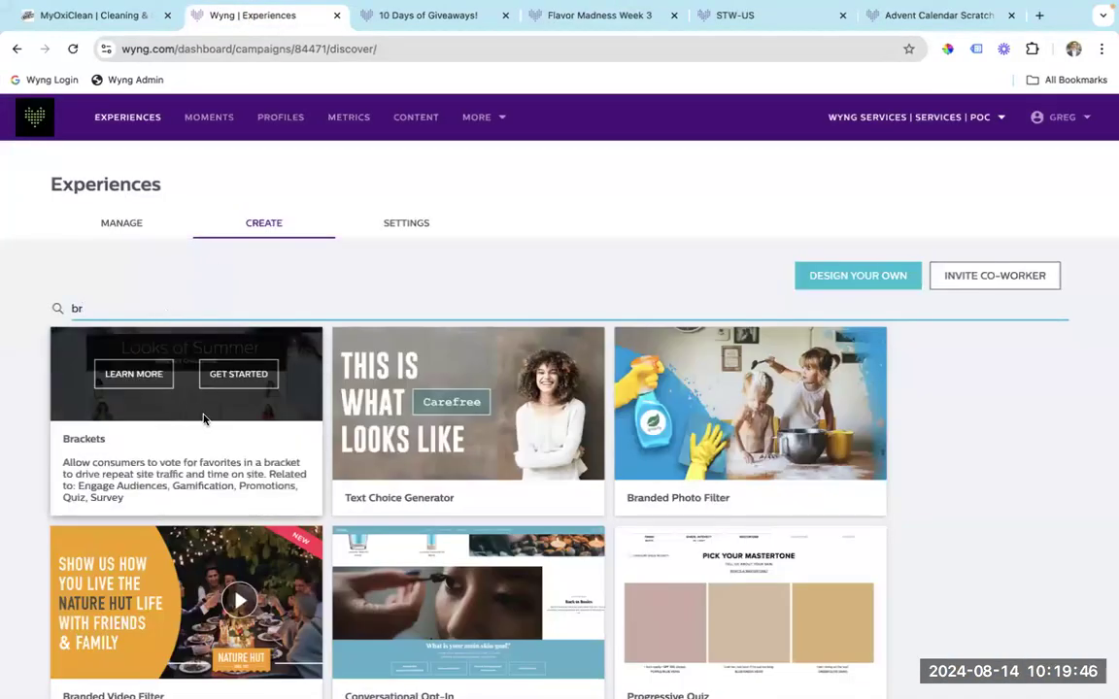
pyautogui.click(233, 381)
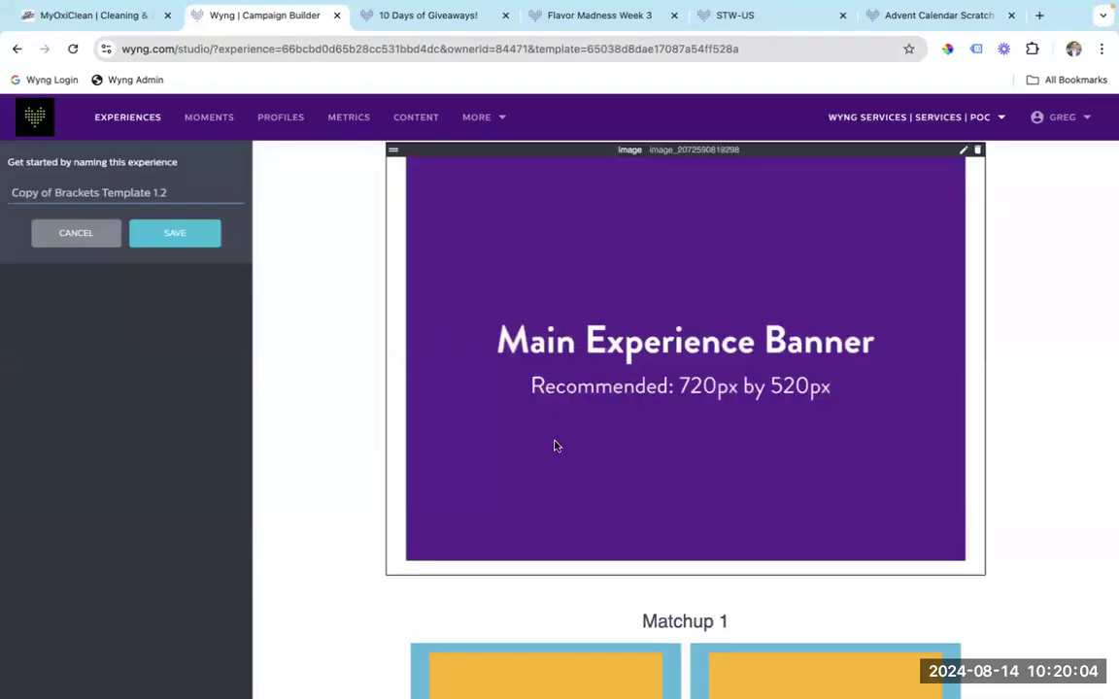
# Save the new experience as 'Copy of Brackets Template 1.2'.
pyautogui.click(211, 239)
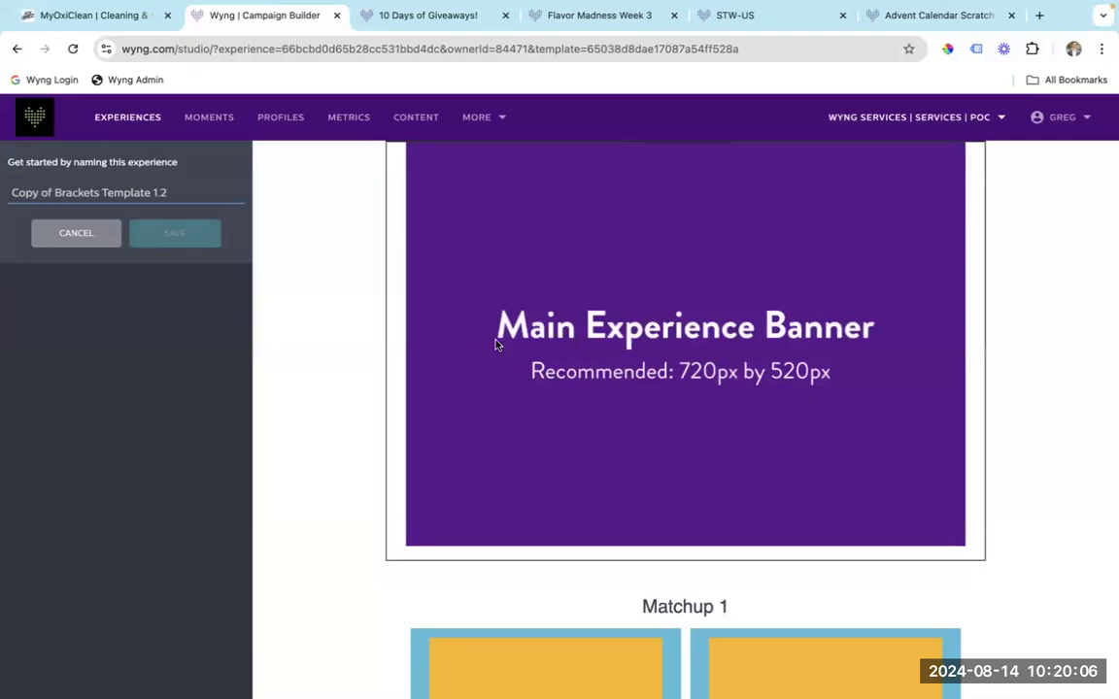
pyautogui.scroll(-3, 495, 344)
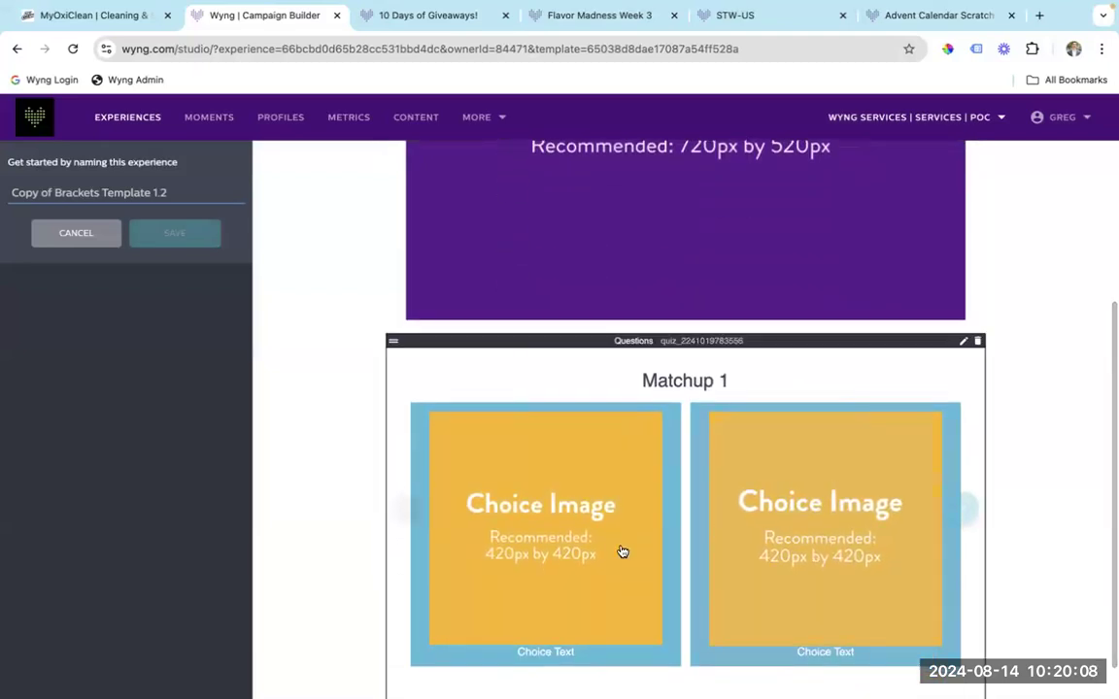
pyautogui.scroll(-2, 699, 537)
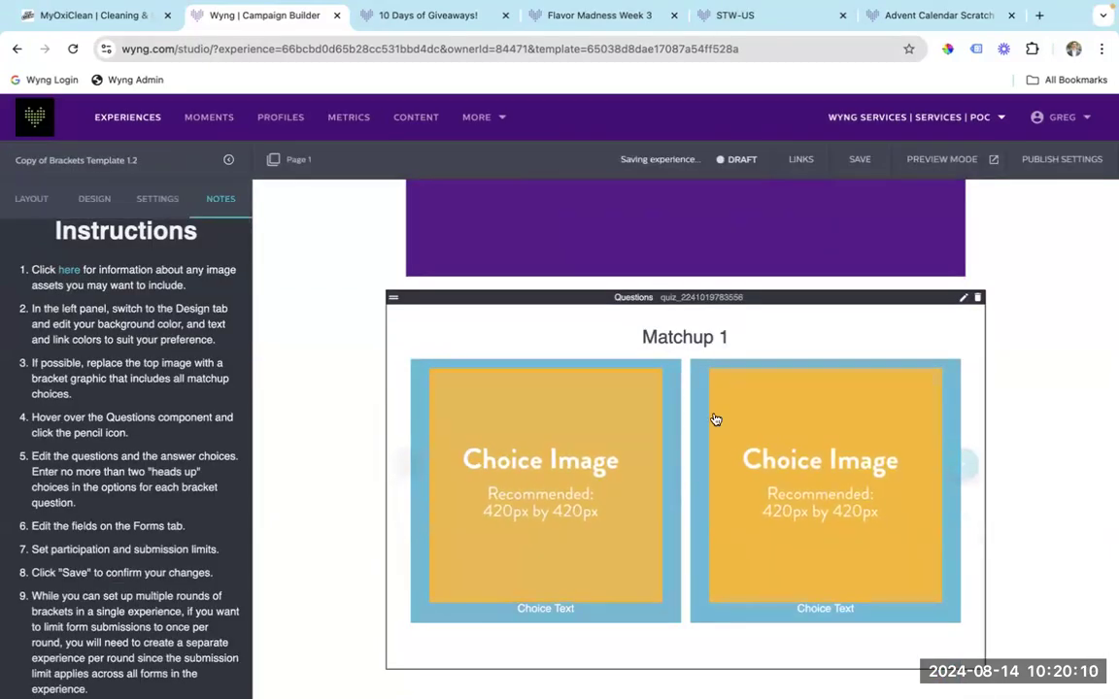
# Try adding a multiple-choice swipe after Matchup 1, cancel it, and return to Experiences.
pyautogui.click(963, 301)
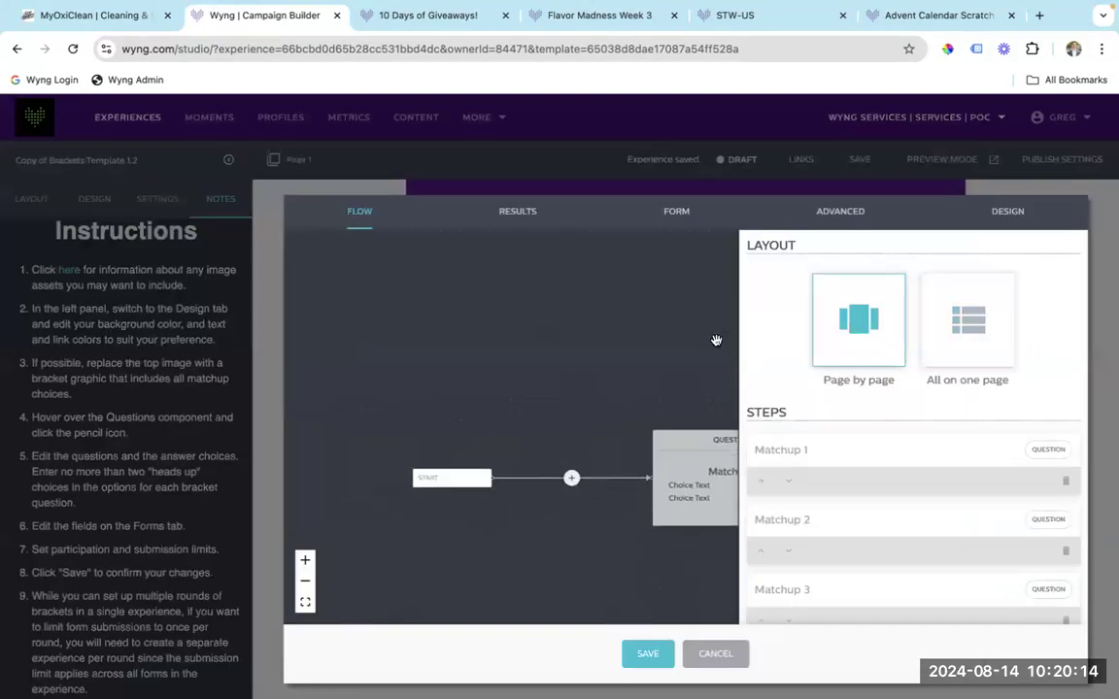
pyautogui.moveTo(649, 393); pyautogui.dragTo(353, 333)
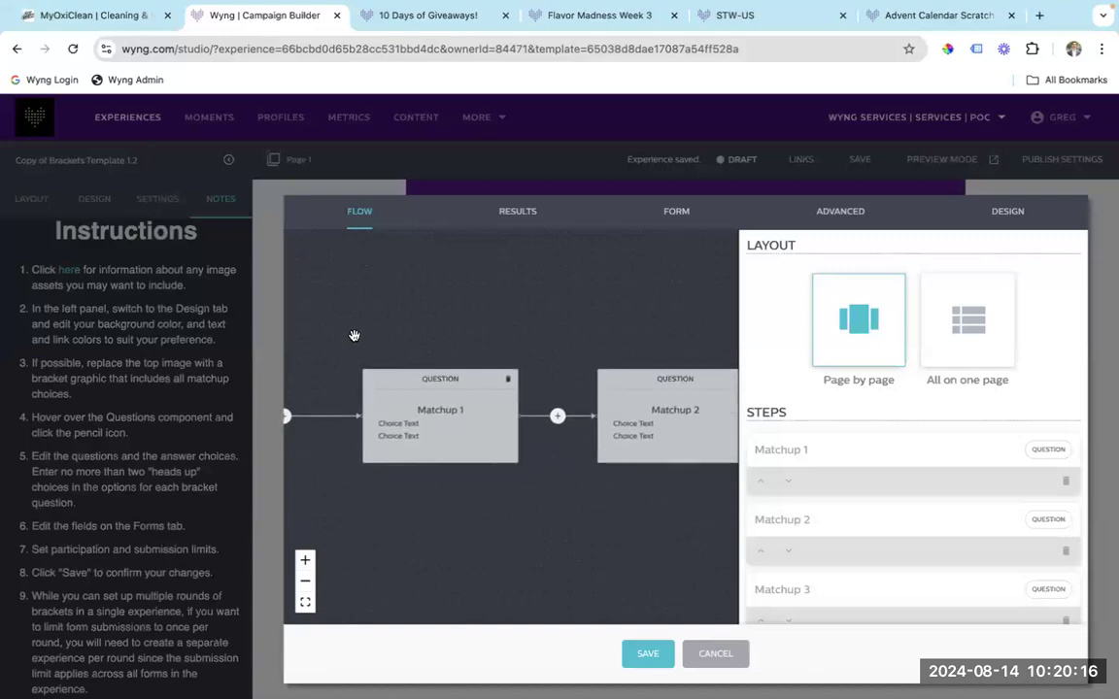
pyautogui.click(556, 415)
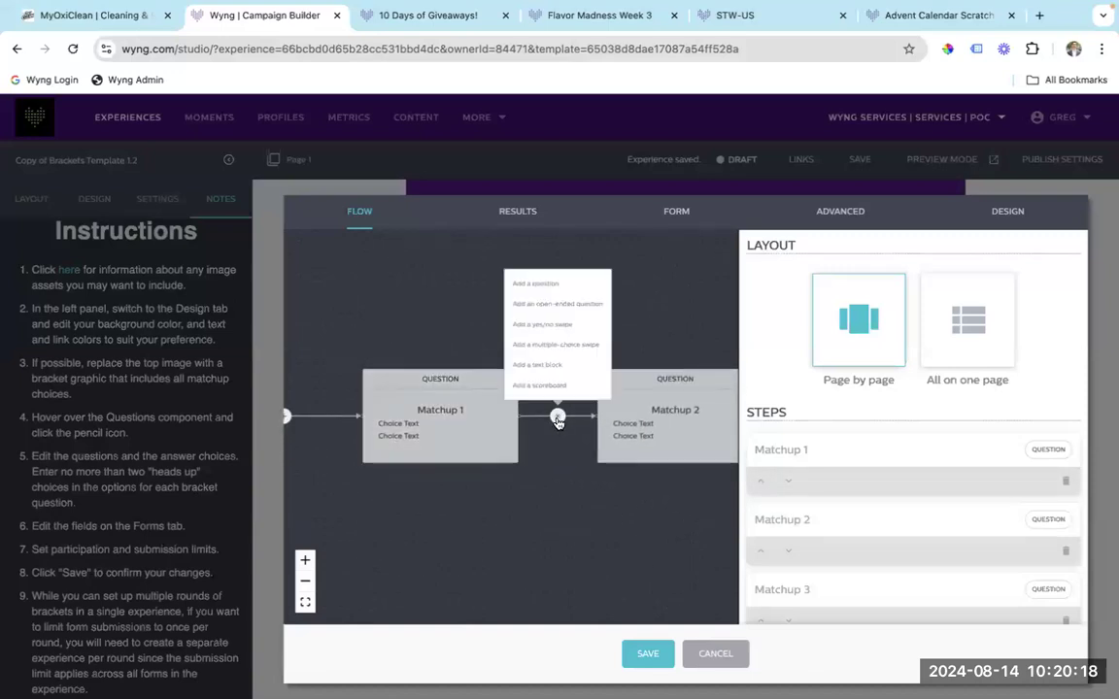
pyautogui.click(558, 345)
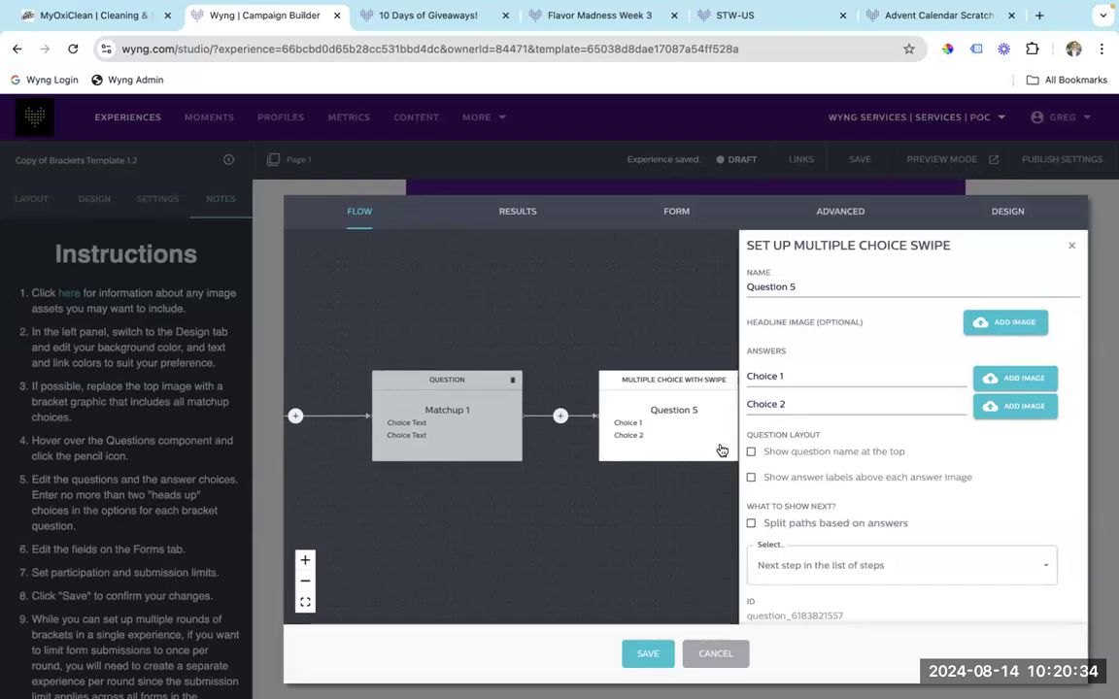
pyautogui.click(719, 652)
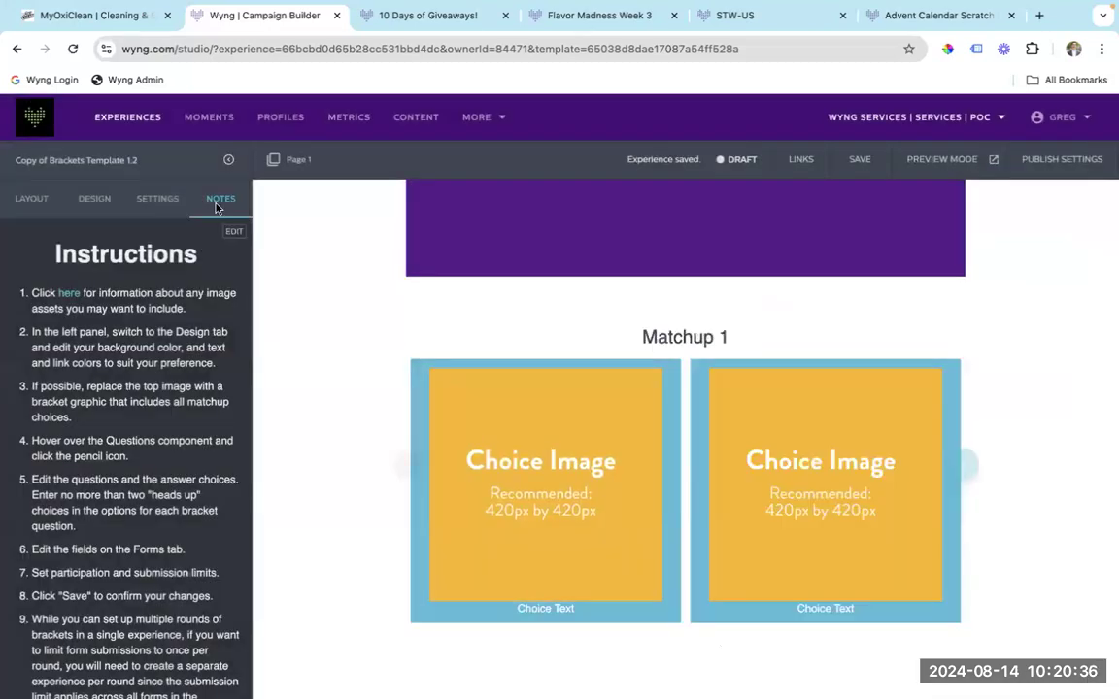
pyautogui.click(117, 105)
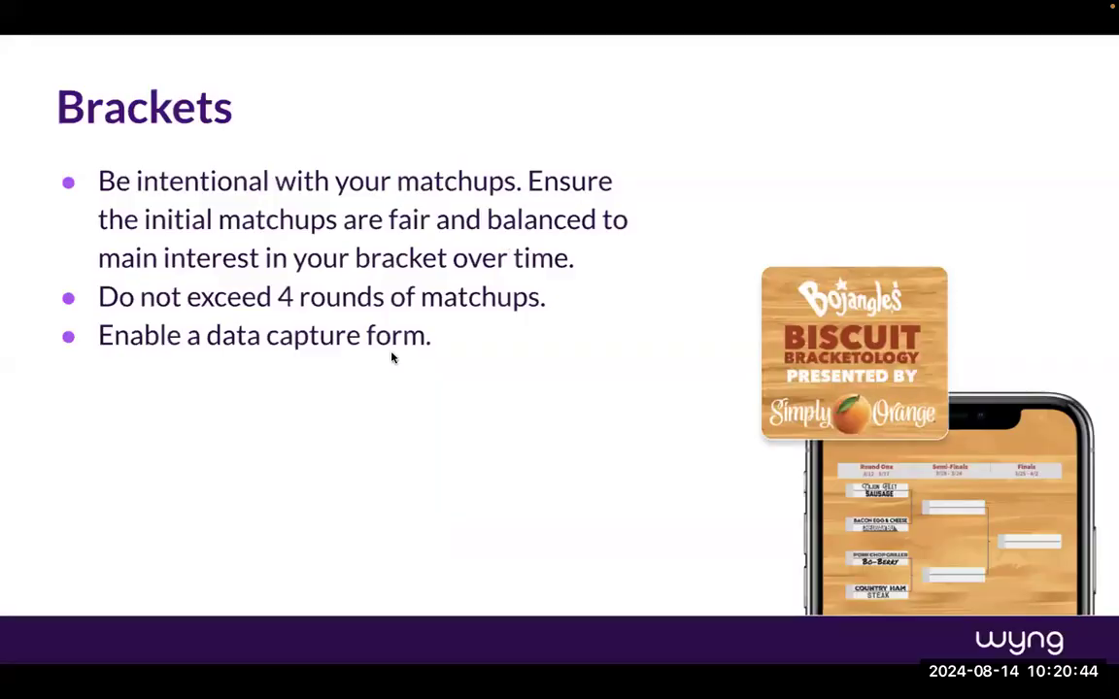
# Present the Gamified Promotions slide, then switch back to the browser.
pyautogui.press('Right')
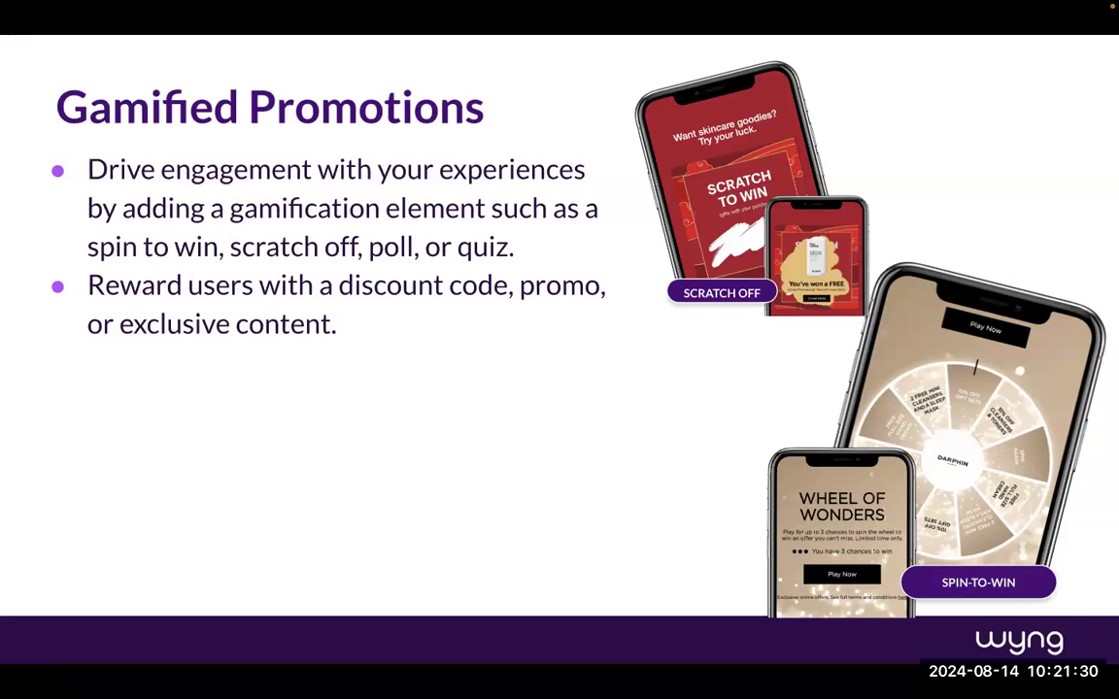
pyautogui.press('Left')
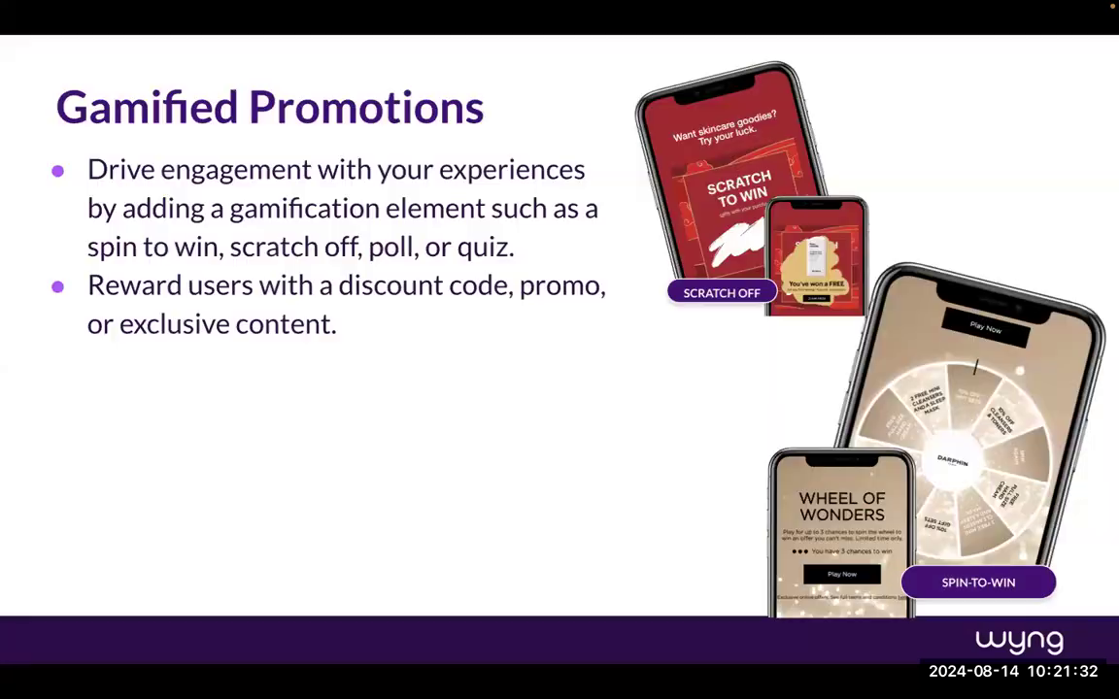
pyautogui.press('super+Tab')
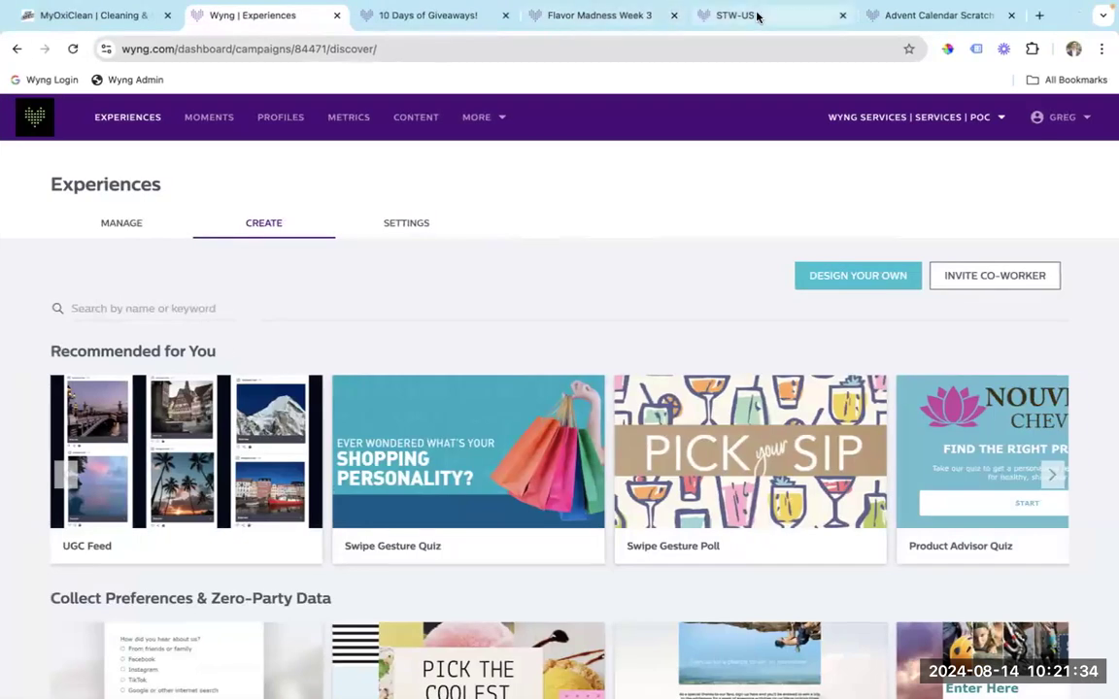
# Show the STW-US Wheel of Wonders page, then scratch the Advent Calendar card to reveal the £485+ prize.
pyautogui.click(756, 15)
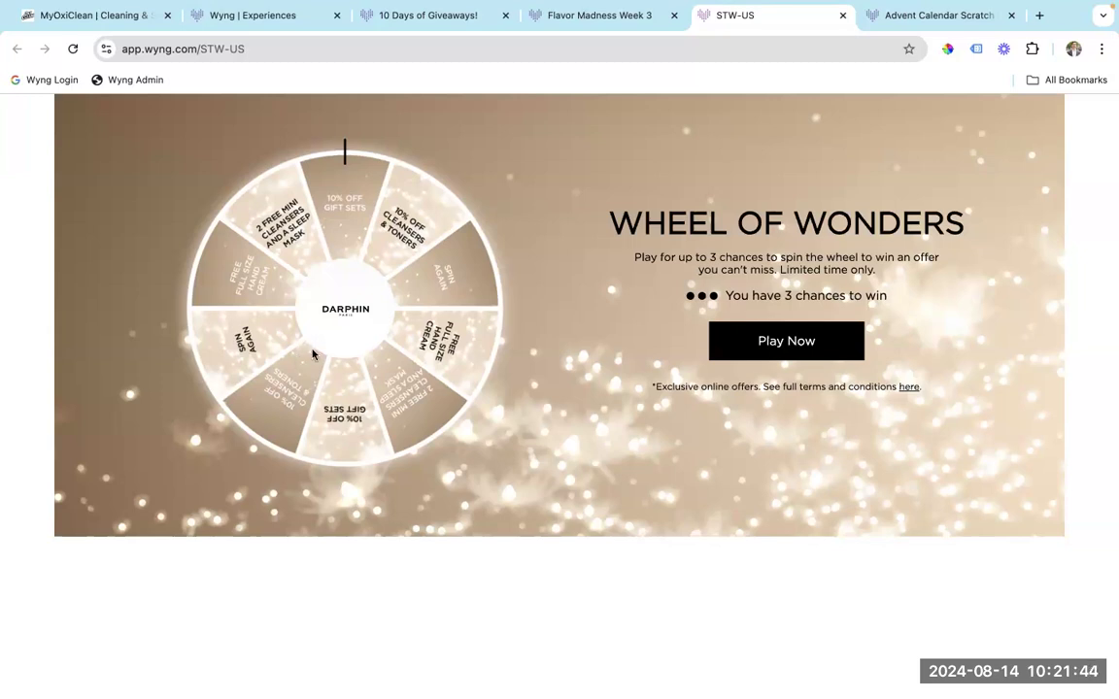
pyautogui.click(917, 28)
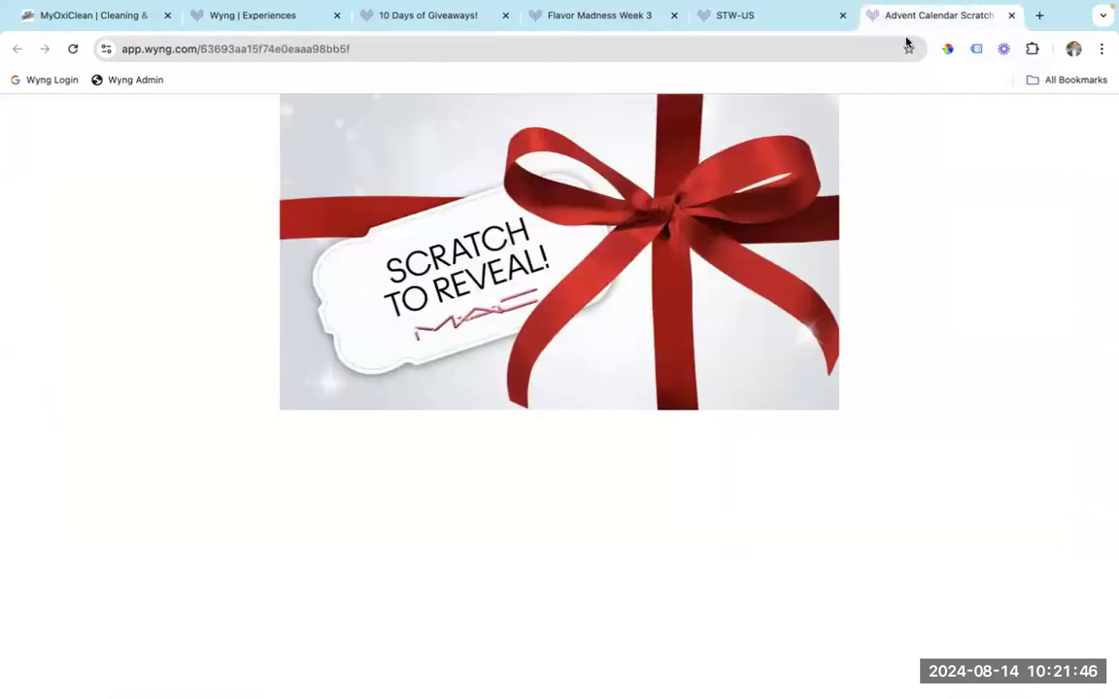
pyautogui.moveTo(665, 174)
pyautogui.mouseDown()
pyautogui.moveTo(543, 223)
pyautogui.moveTo(554, 252)
pyautogui.moveTo(408, 195)
pyautogui.moveTo(392, 170)
pyautogui.moveTo(331, 267)
pyautogui.moveTo(611, 238)
pyautogui.moveTo(735, 248)
pyautogui.mouseUp()
pyautogui.moveTo(765, 338); pyautogui.dragTo(782, 144)
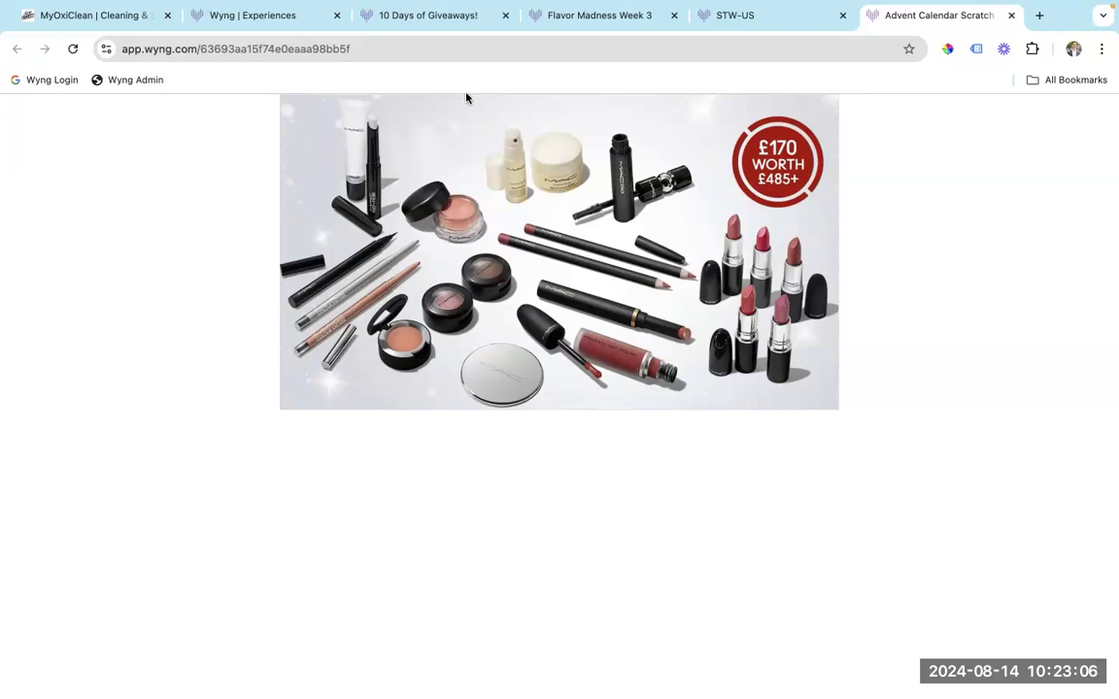
# Browse the Sweeps & Promos and Gamification & Instant Win template rows, then return to the slideshow.
pyautogui.click(234, 16)
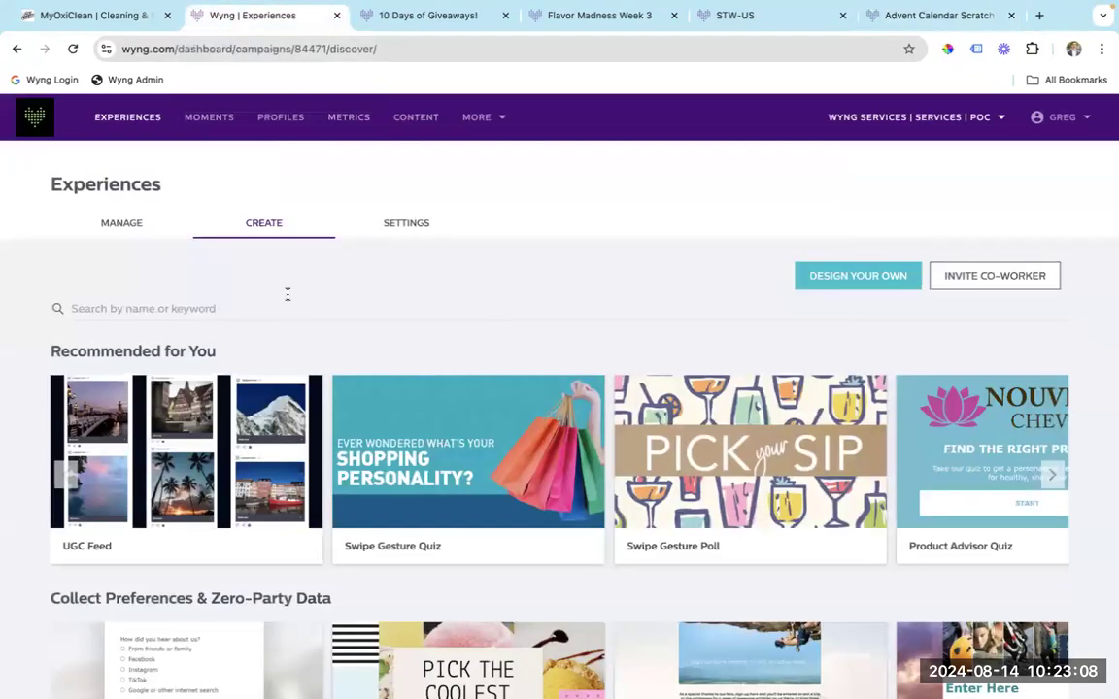
pyautogui.scroll(-5, 258, 335)
pyautogui.scroll(-8, 259, 337)
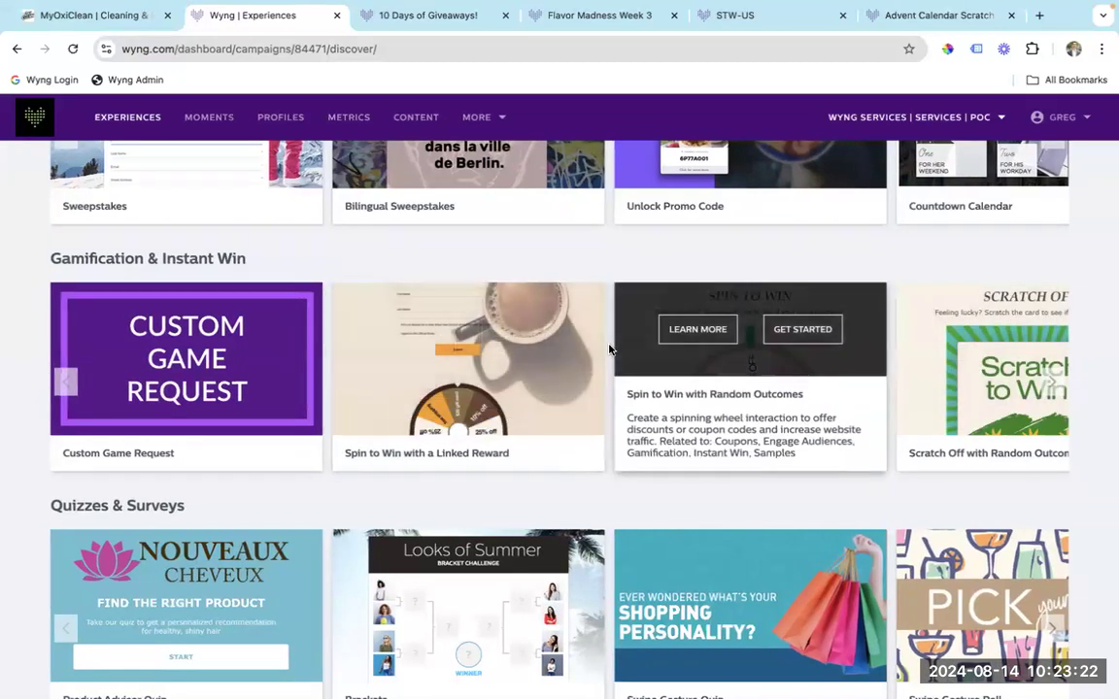
pyautogui.scroll(3, 330, 257)
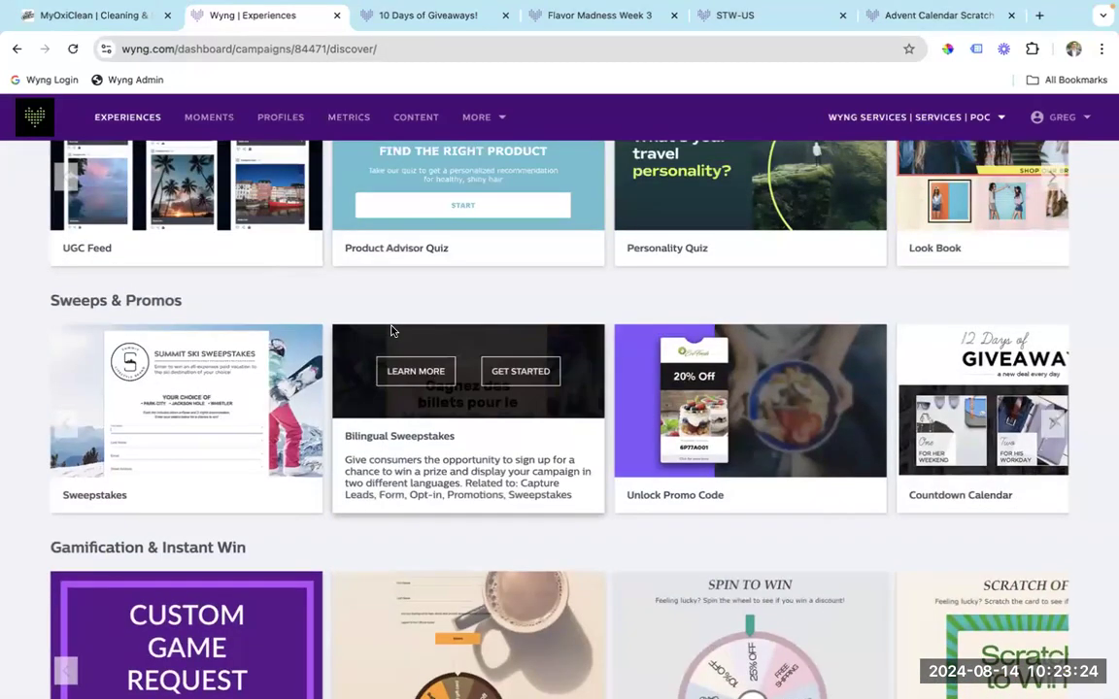
pyautogui.hotkey('ctrl', 'Left')
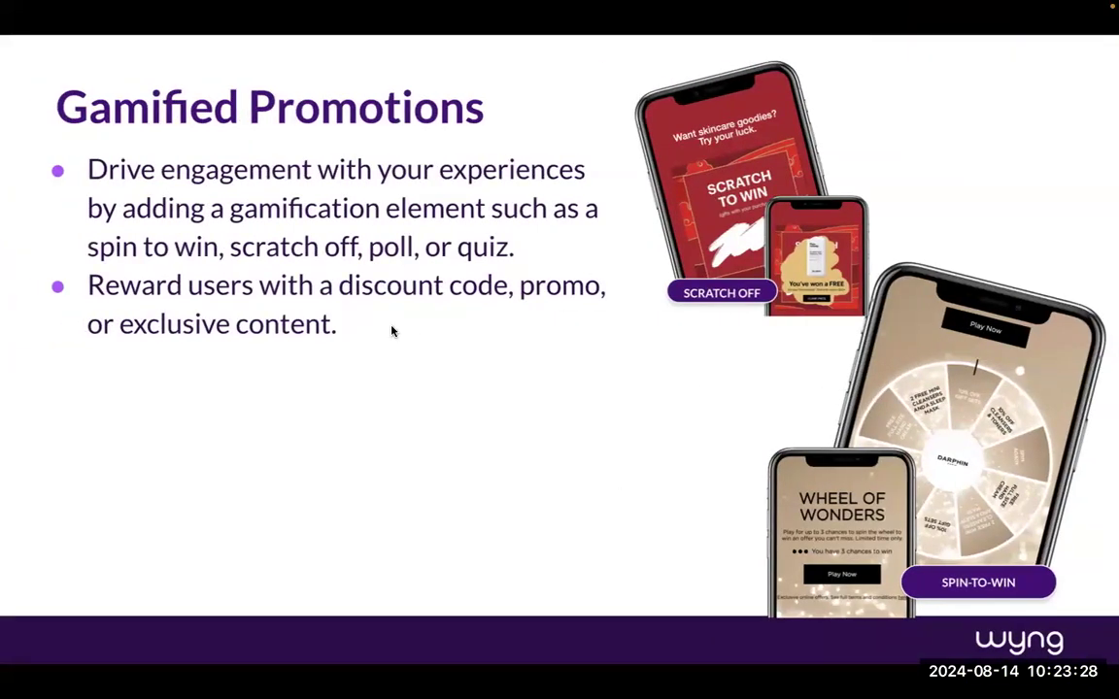
# Advance the deck to the 'Social Sharing Tools' section title slide.
pyautogui.press('Right')
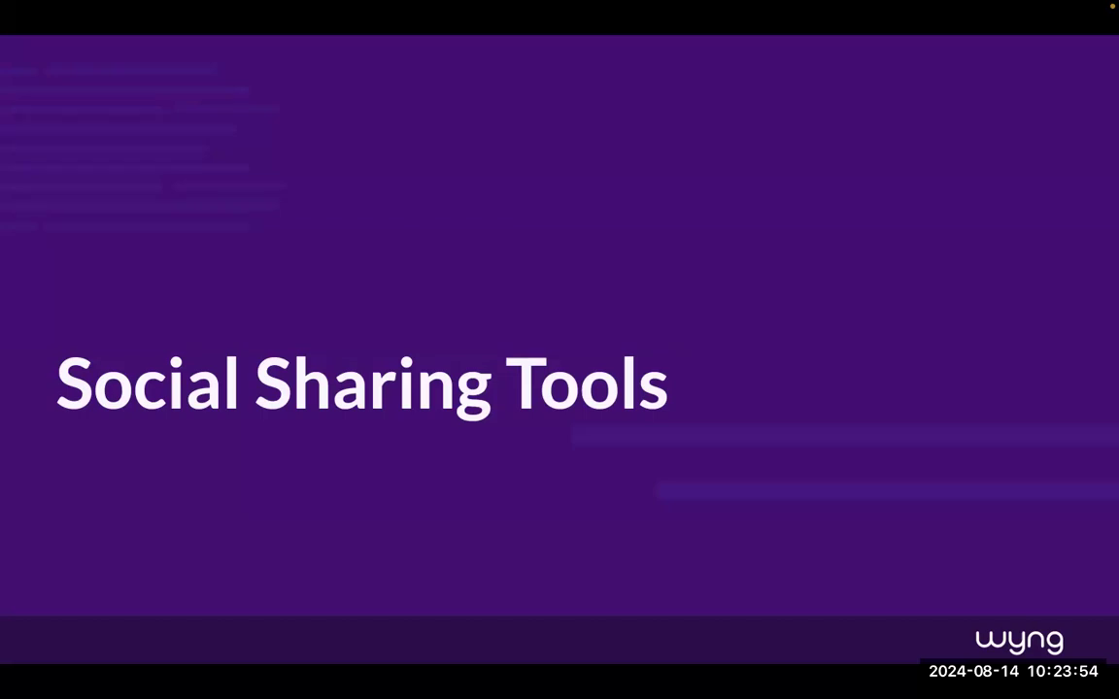
# In Manage, choose Create Experience and Design Your Own to open a blank Campaign Builder.
pyautogui.hotkey('ctrl', 'Right')
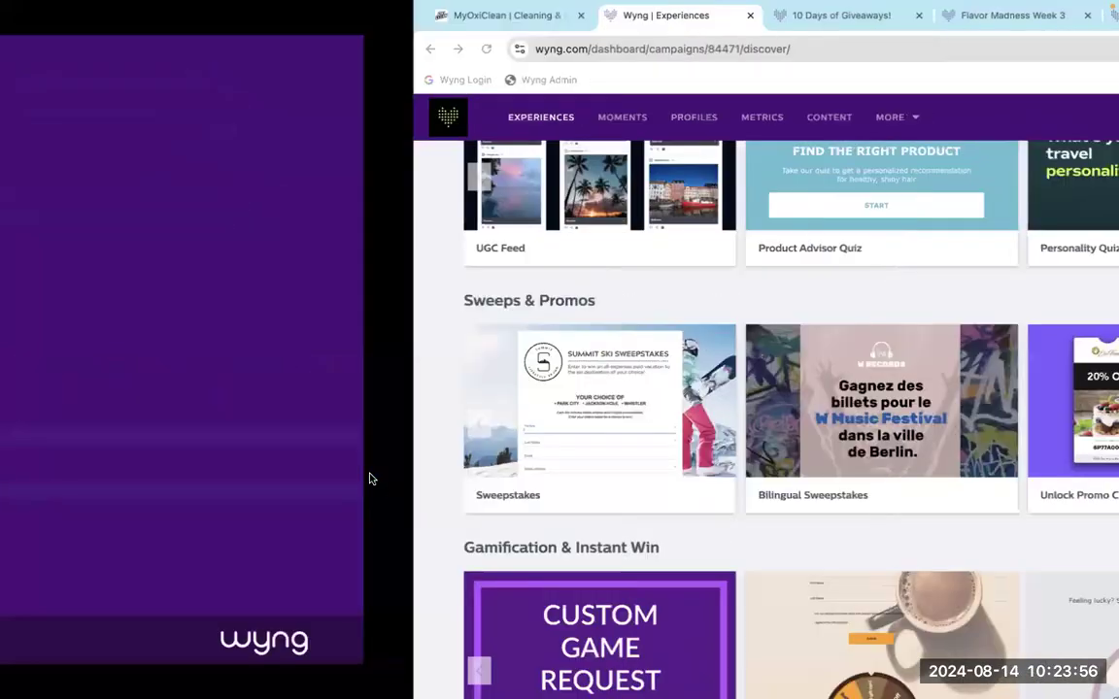
pyautogui.scroll(8, 342, 316)
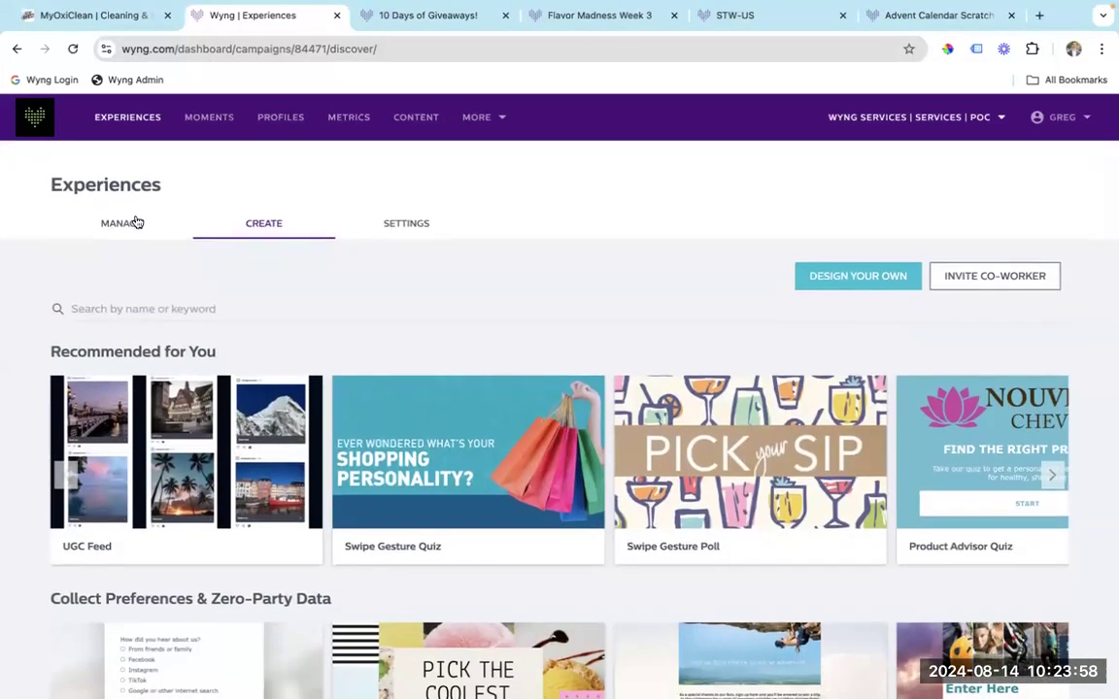
pyautogui.click(134, 222)
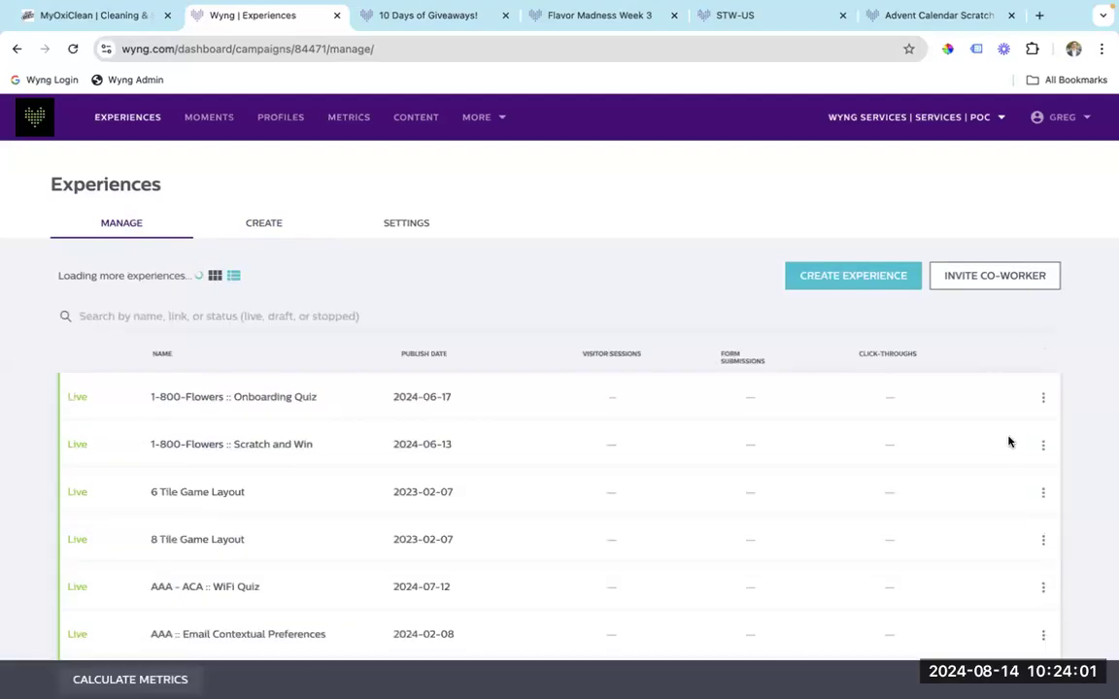
pyautogui.click(884, 276)
pyautogui.click(831, 279)
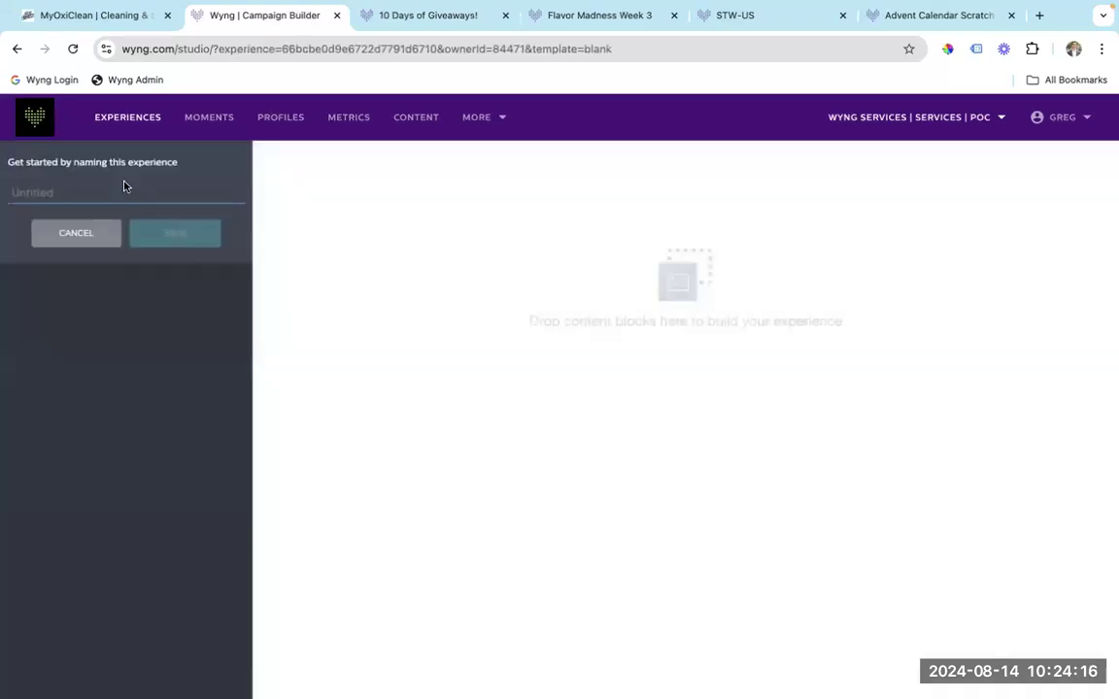
# Save the experience as 'share demo' and drop a Share component onto Page 1.
pyautogui.click(112, 190)
pyautogui.write('share demo')
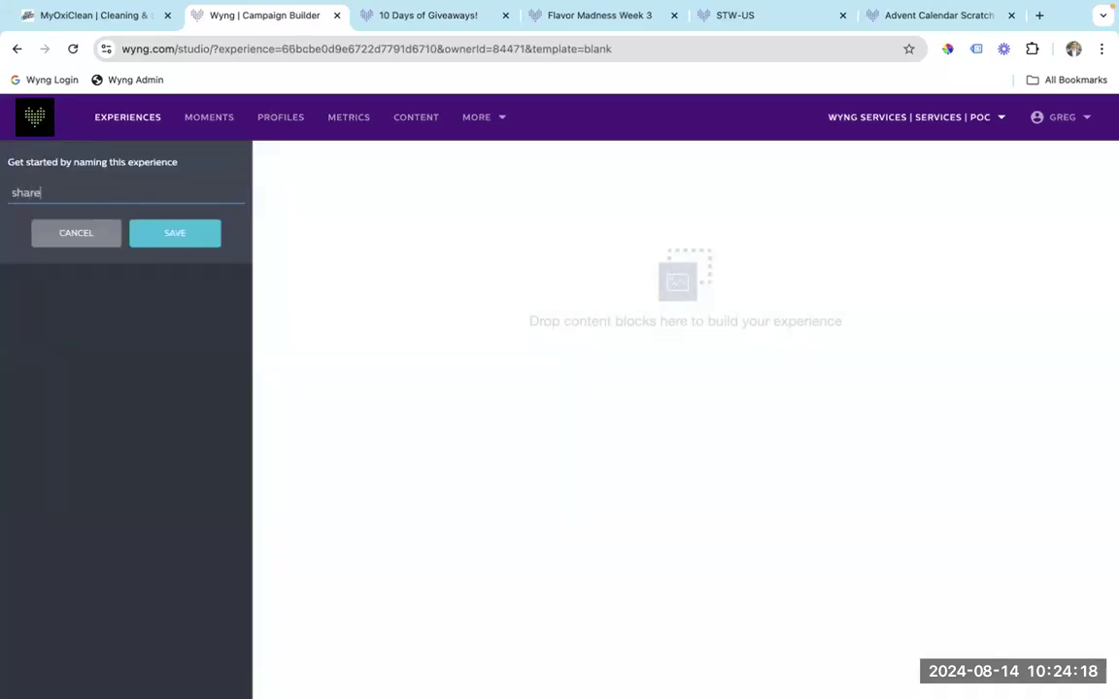
pyautogui.click(183, 236)
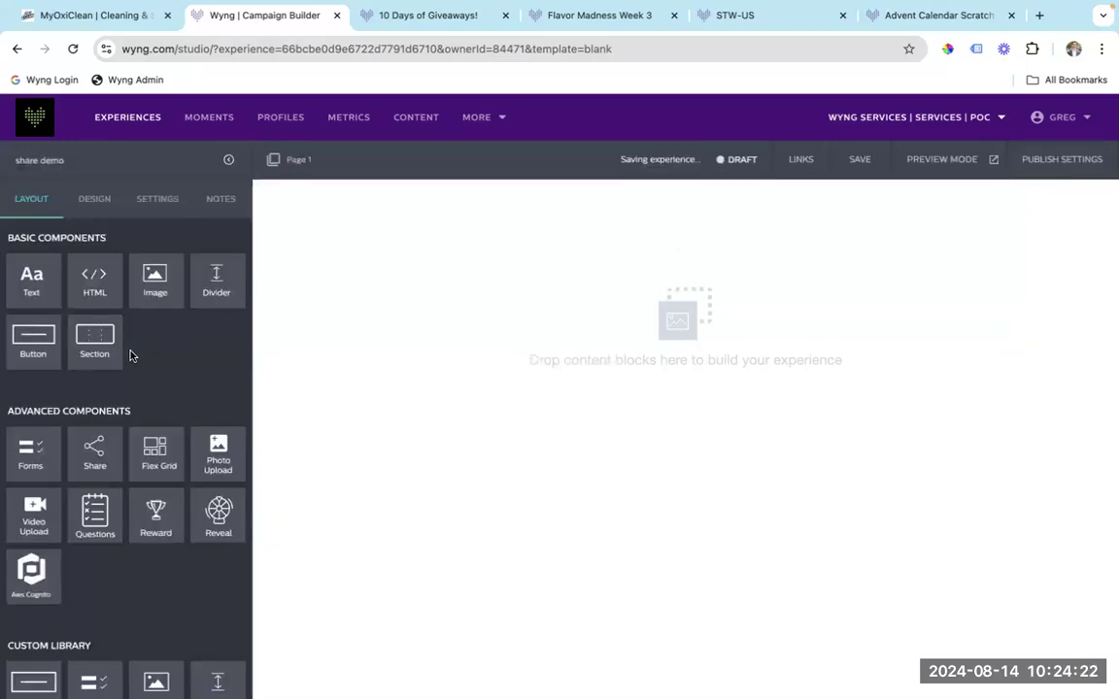
pyautogui.scroll(-1, 131, 354)
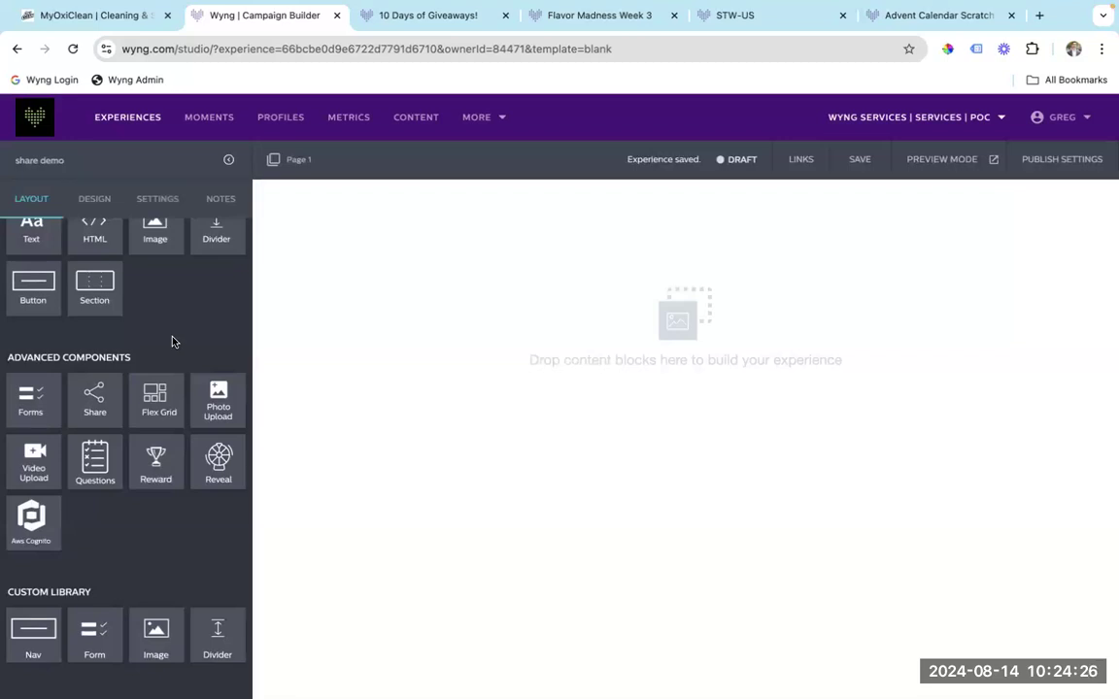
pyautogui.moveTo(94, 397); pyautogui.dragTo(417, 447)
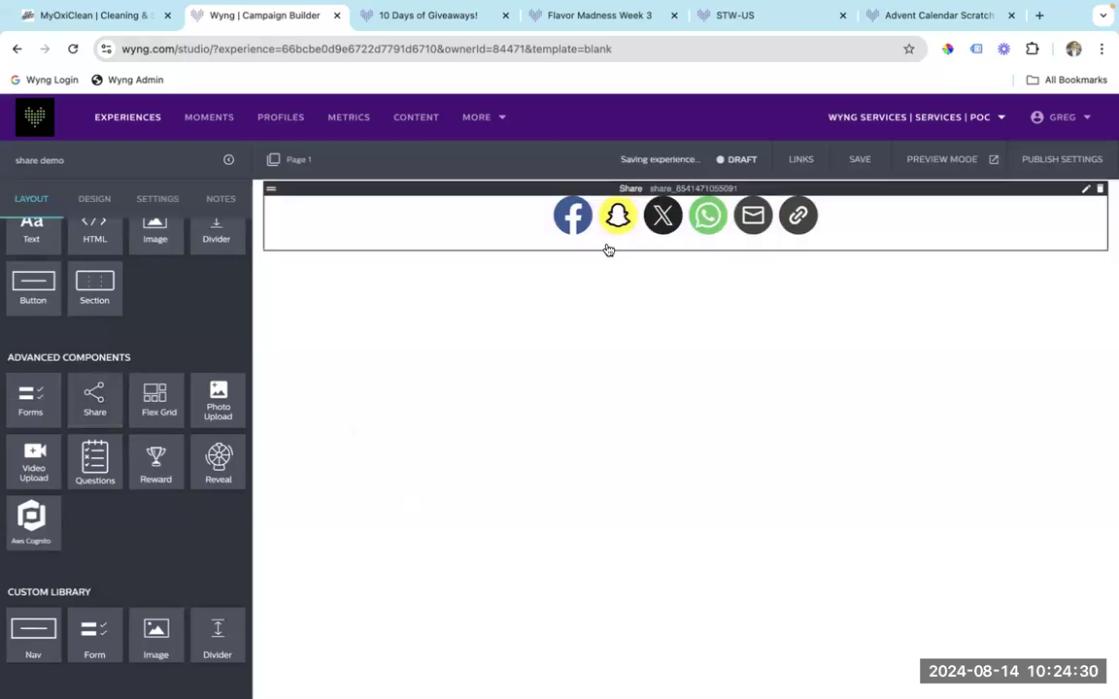
# Open the Share block's settings and scroll through the per-network share options.
pyautogui.click(538, 189)
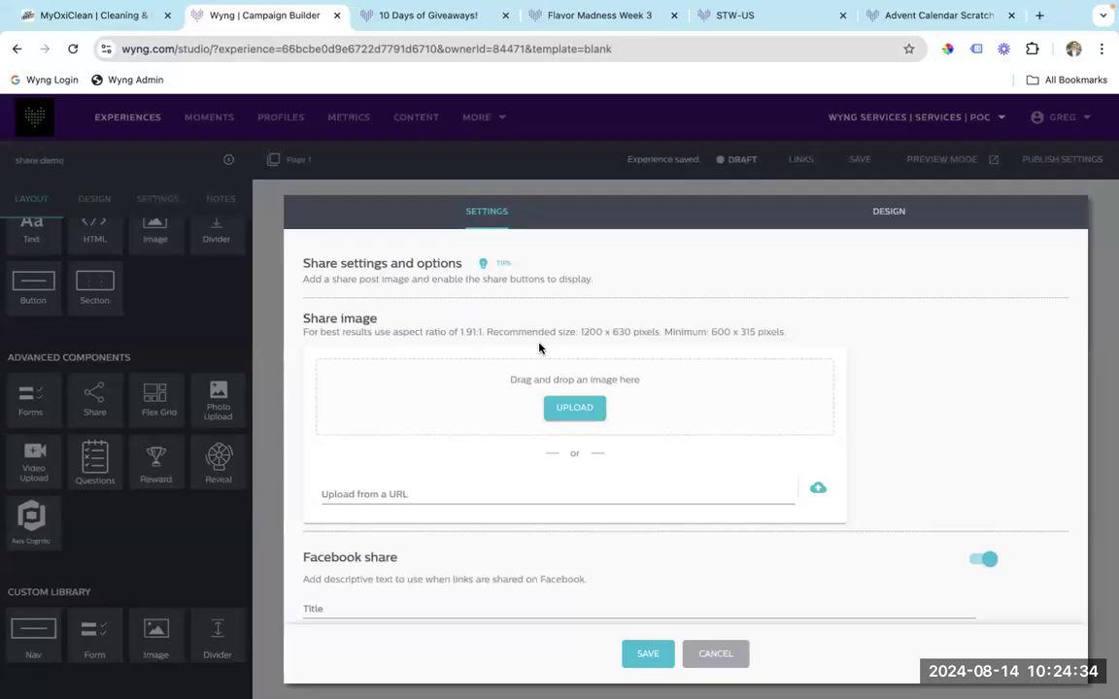
pyautogui.scroll(-5, 540, 335)
pyautogui.scroll(-10, 539, 342)
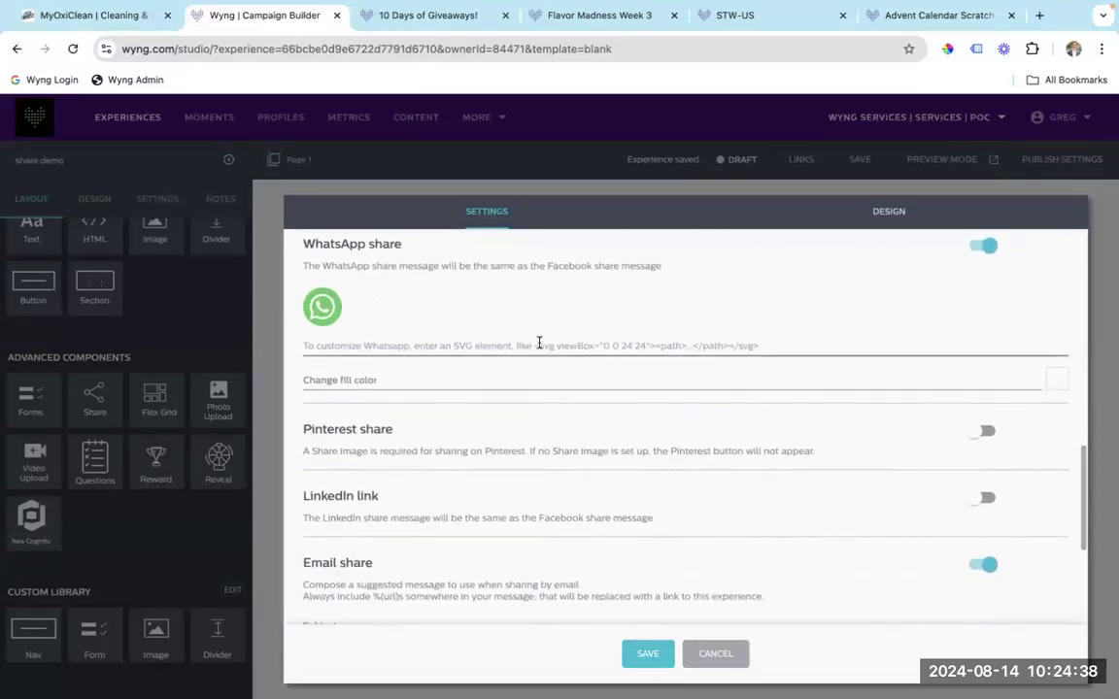
pyautogui.scroll(15, 539, 344)
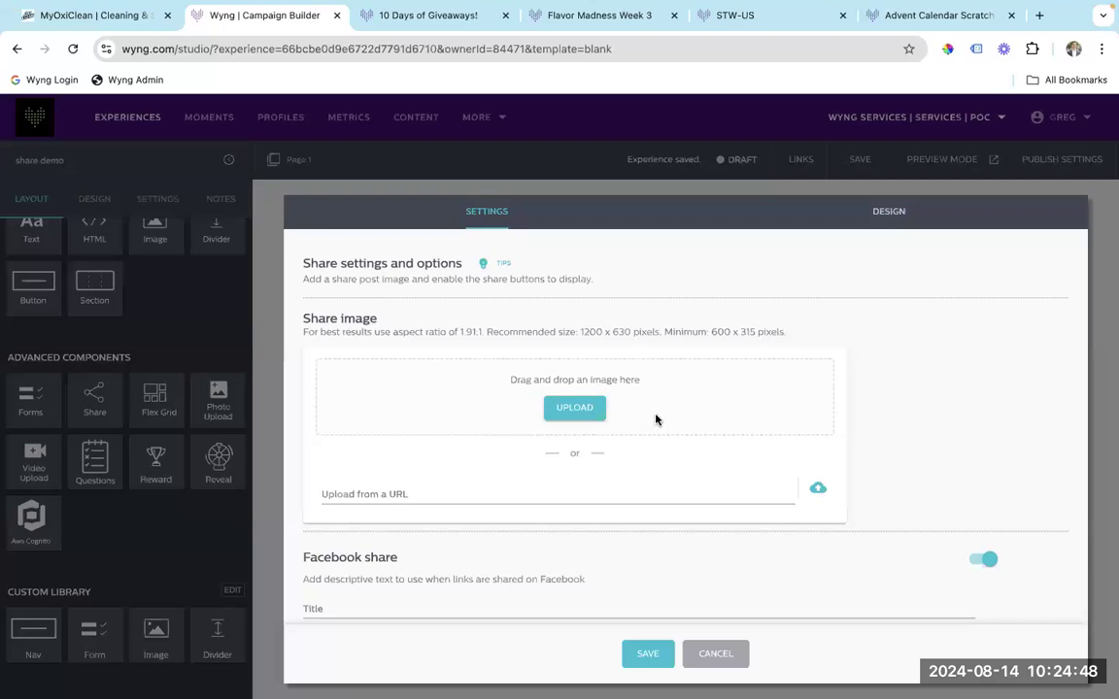
pyautogui.scroll(-1, 694, 437)
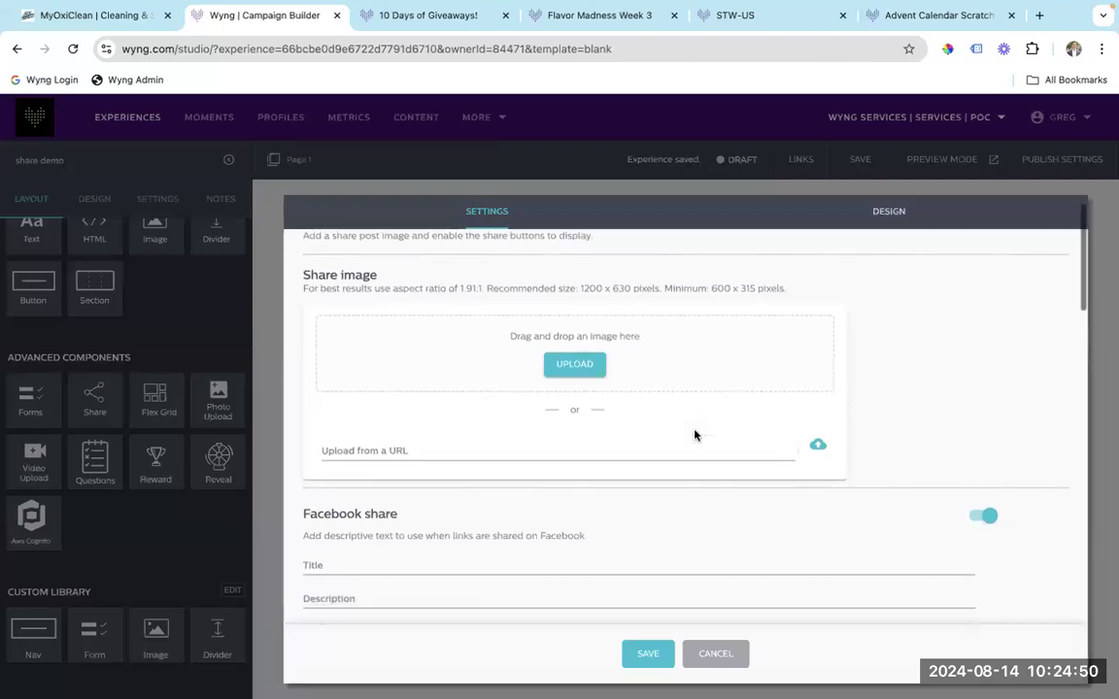
pyautogui.scroll(-4, 587, 408)
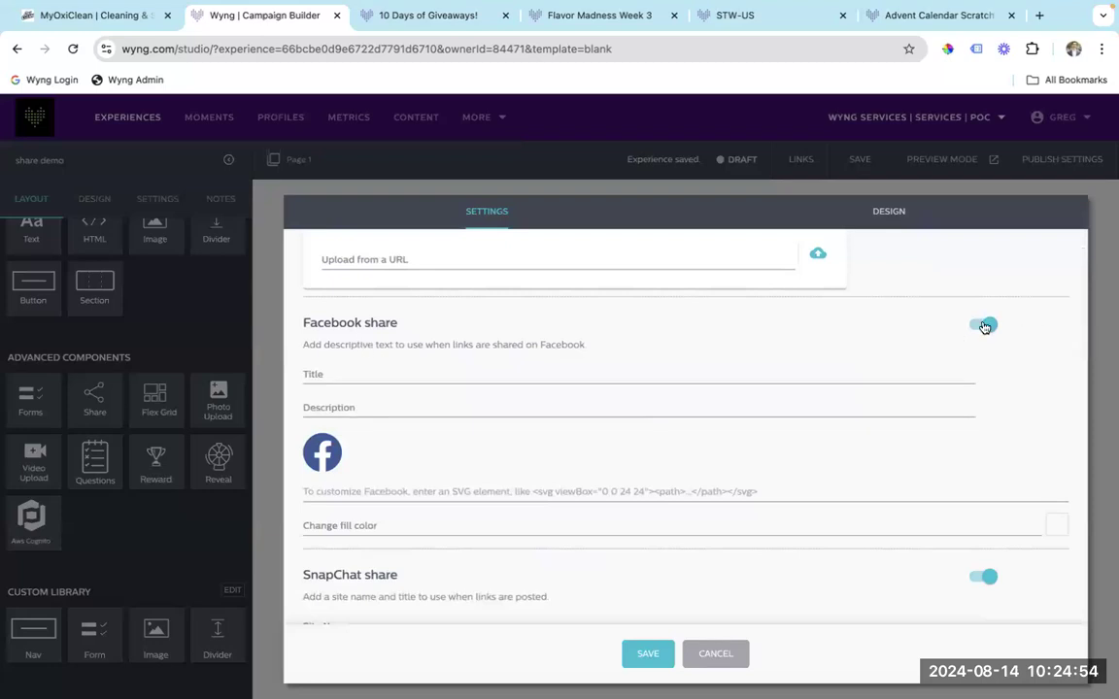
# Turn Facebook sharing off and back on, then inspect its title and description fields.
pyautogui.click(984, 327)
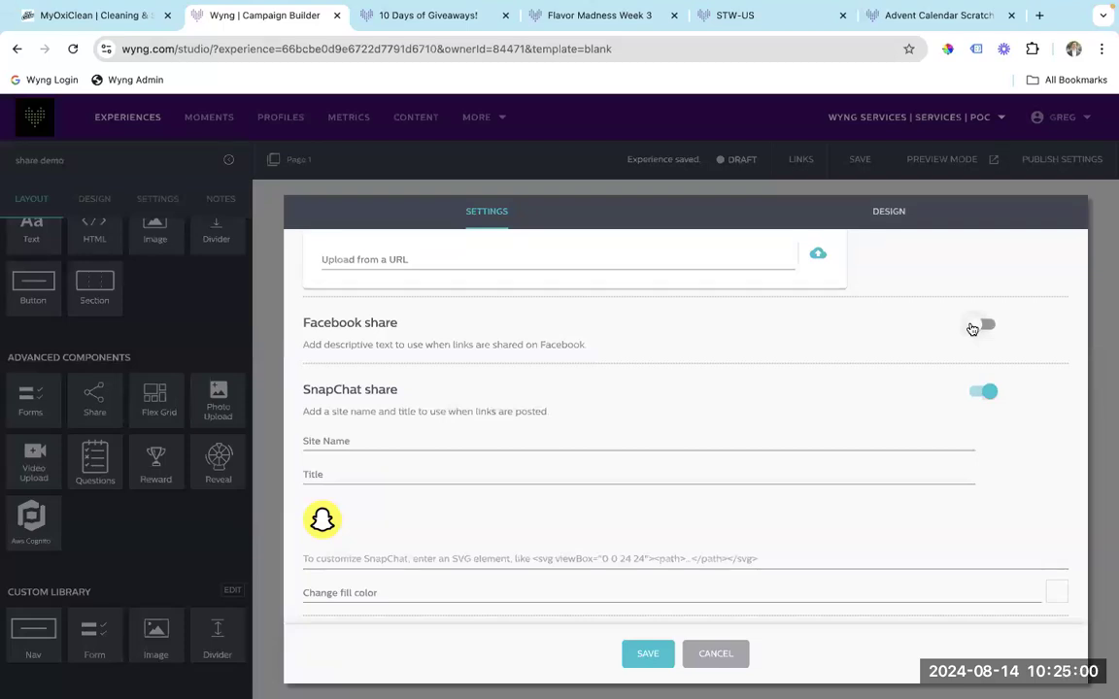
pyautogui.click(972, 328)
pyautogui.scroll(-1, 491, 300)
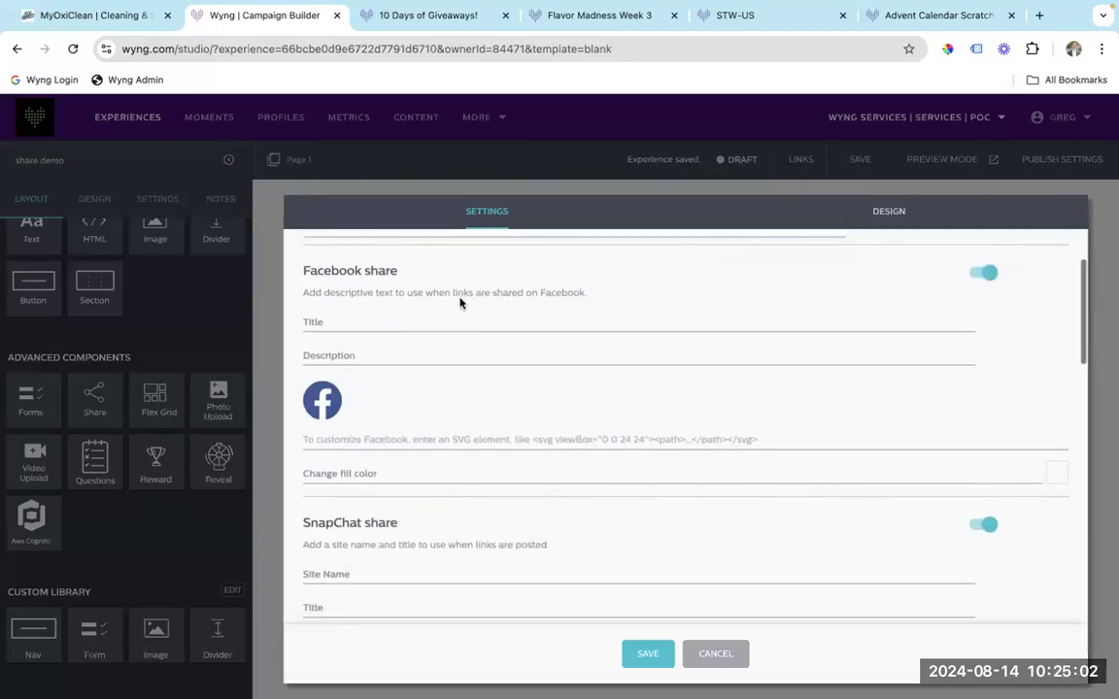
pyautogui.click(394, 320)
pyautogui.click(387, 357)
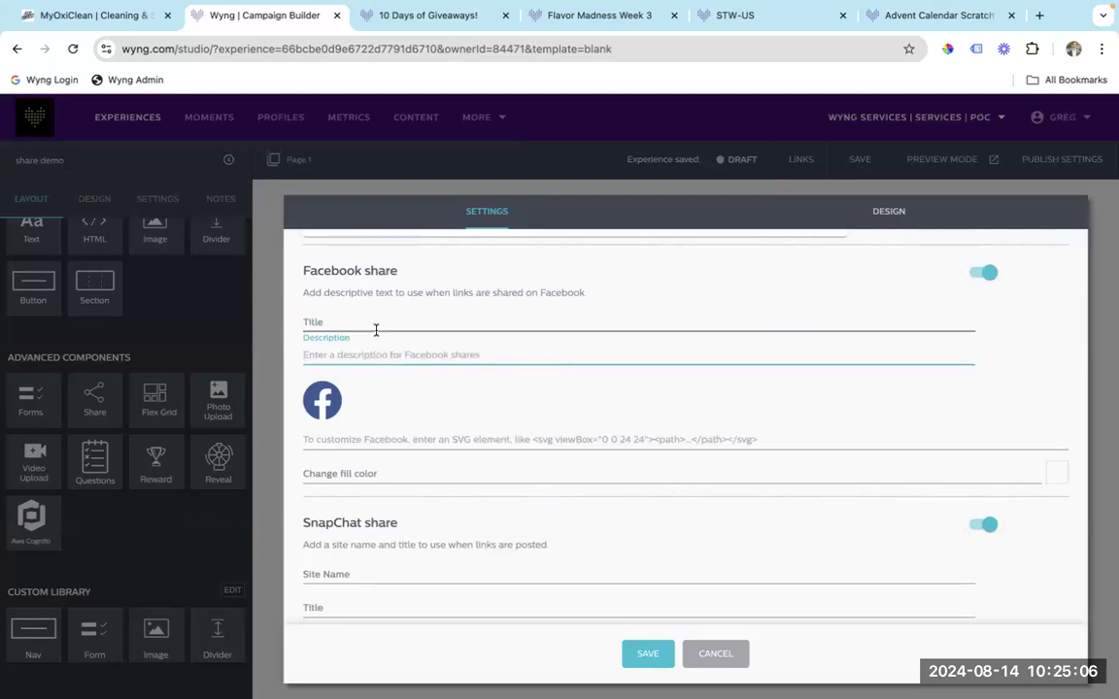
pyautogui.click(376, 329)
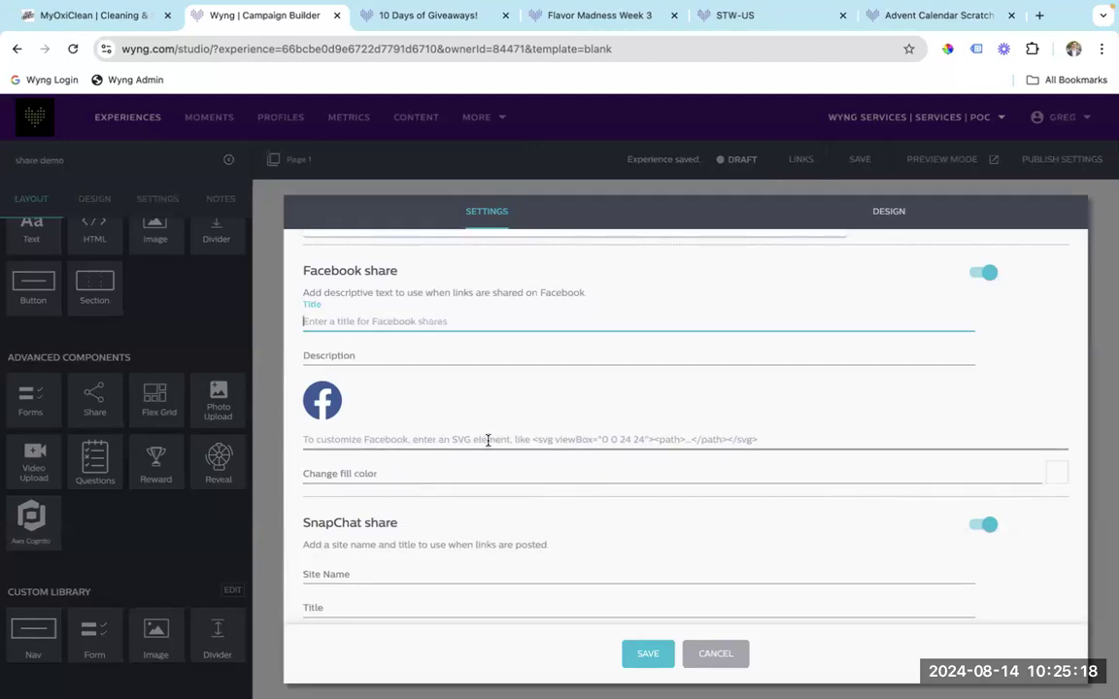
# Try the near-black fill colour #0A0A0A on the Facebook share icon.
pyautogui.click(389, 473)
pyautogui.click(320, 603)
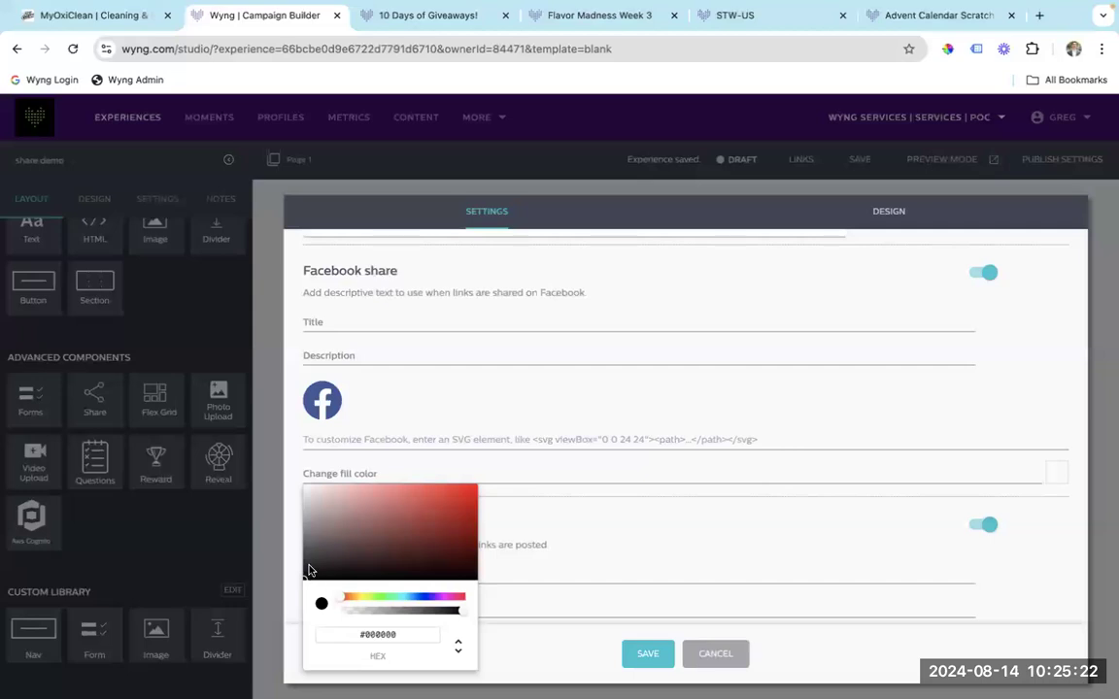
pyautogui.click(309, 570)
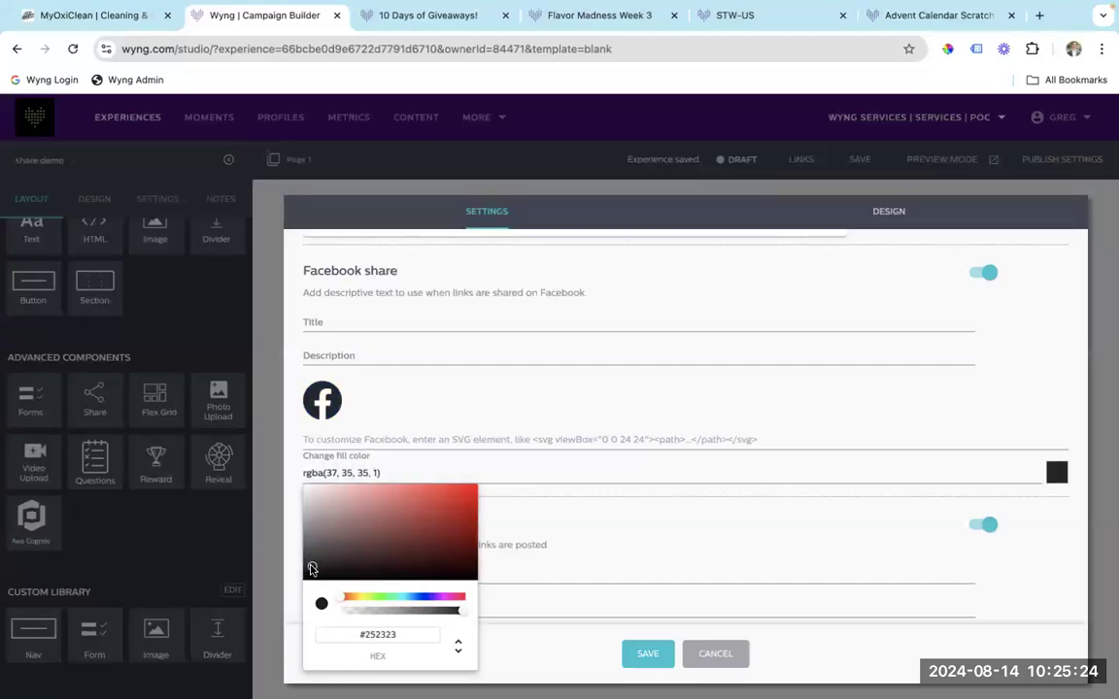
pyautogui.click(305, 575)
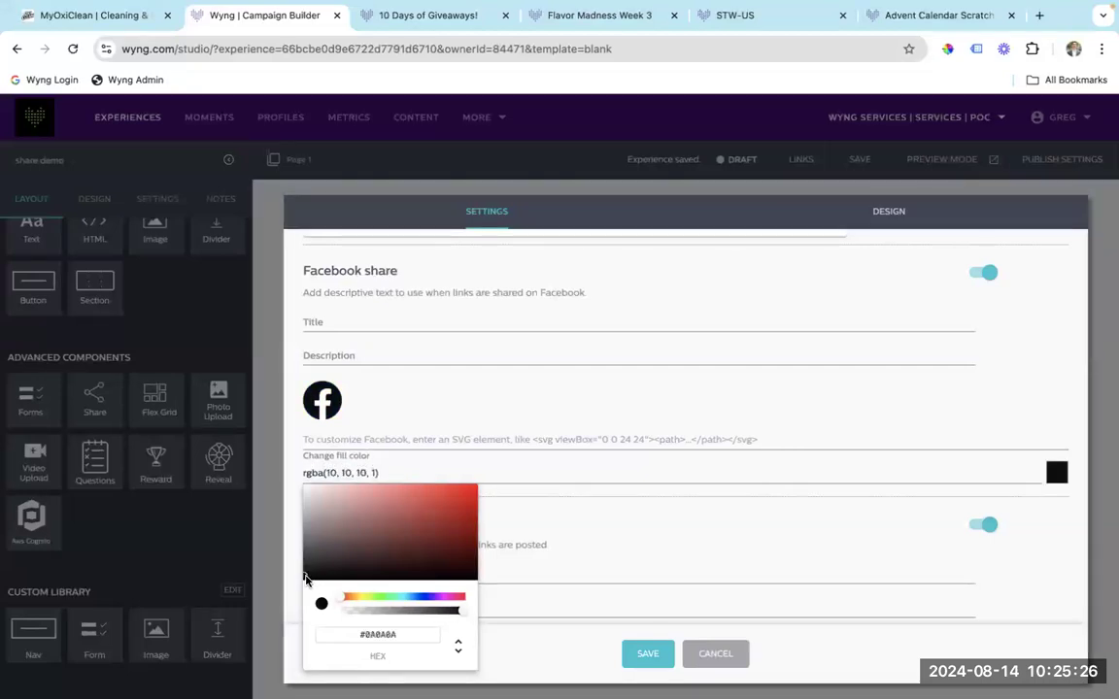
pyautogui.click(544, 392)
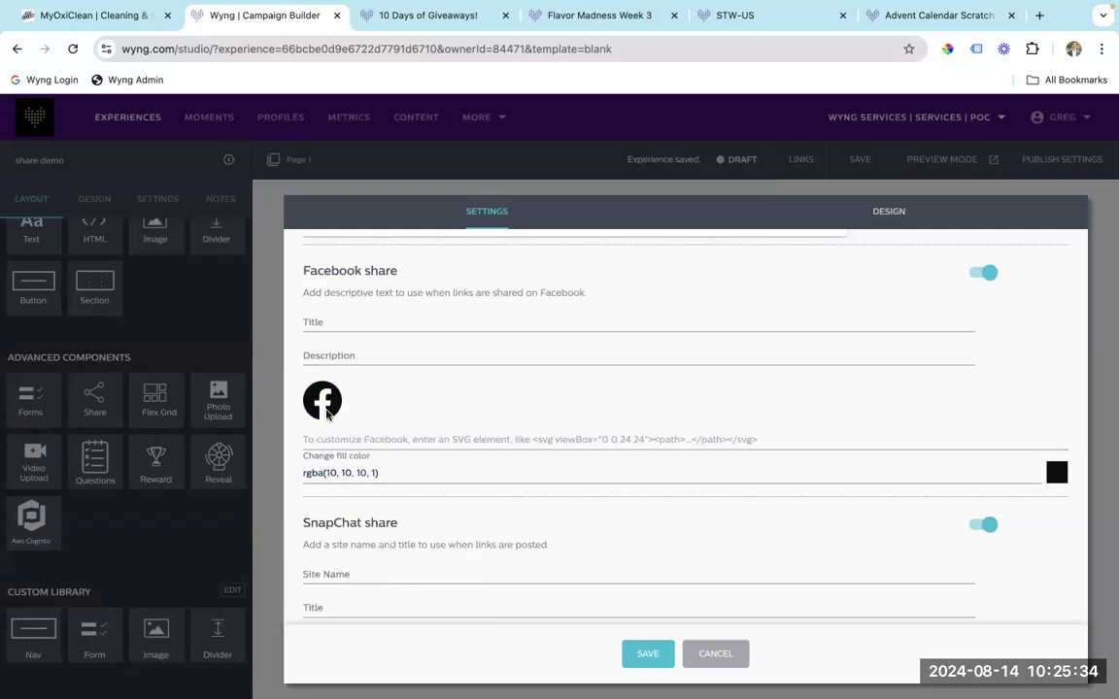
# Scroll through the remaining share settings and cancel, discarding the colour change.
pyautogui.scroll(-3, 399, 401)
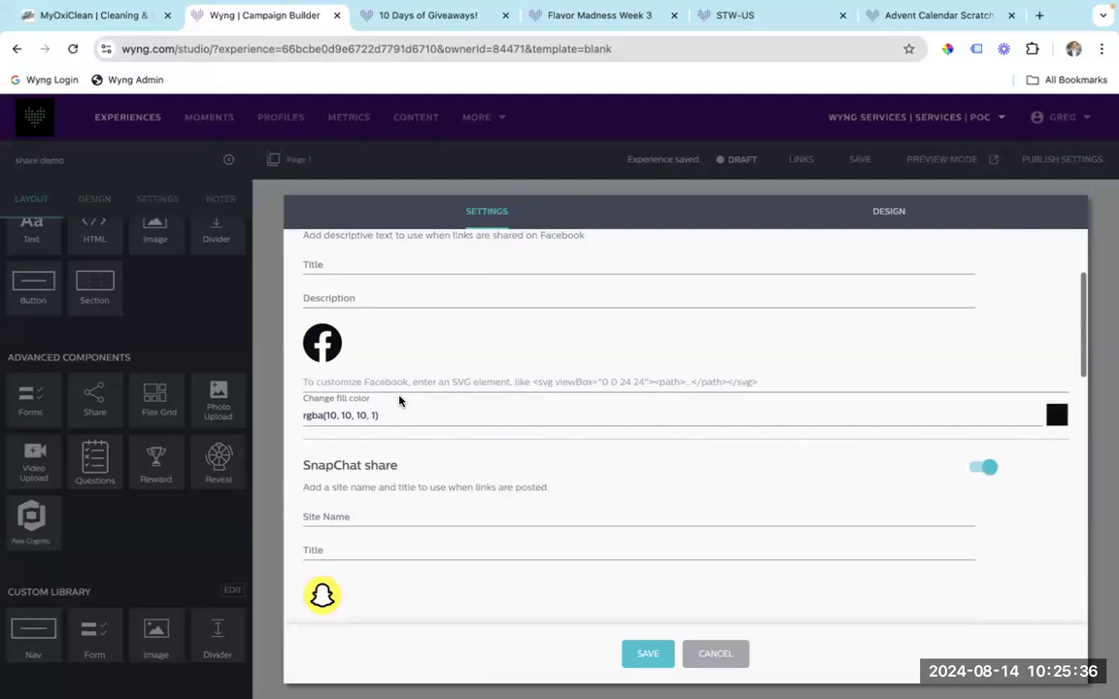
pyautogui.scroll(-5, 394, 350)
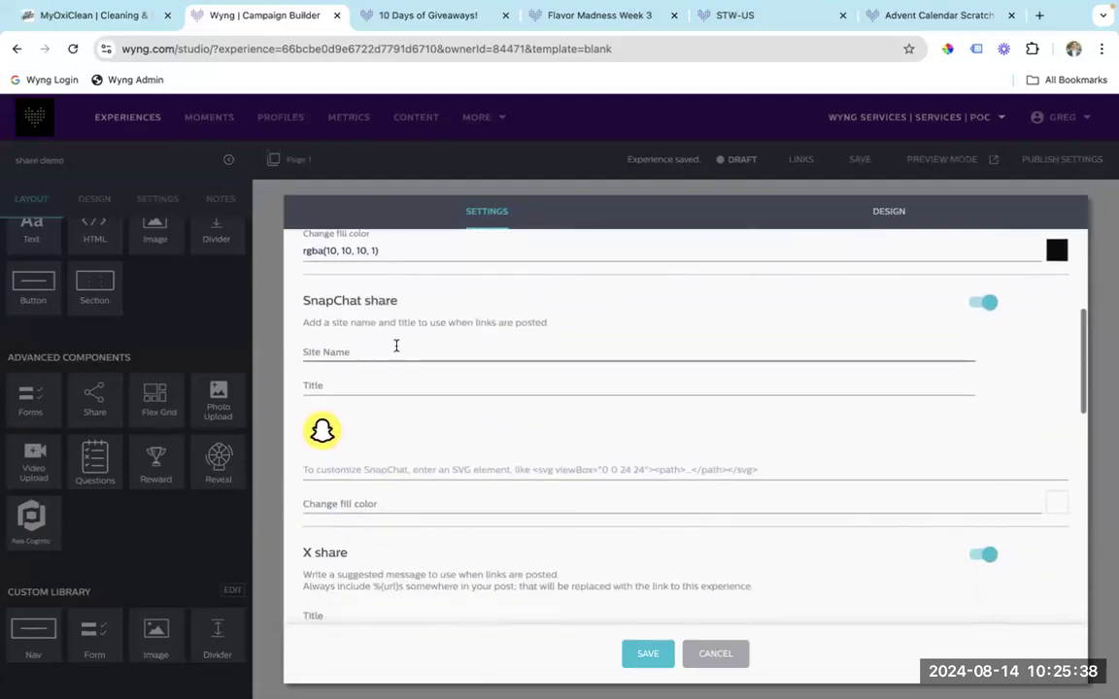
pyautogui.scroll(-8, 396, 349)
pyautogui.scroll(12, 396, 349)
pyautogui.scroll(2, 396, 350)
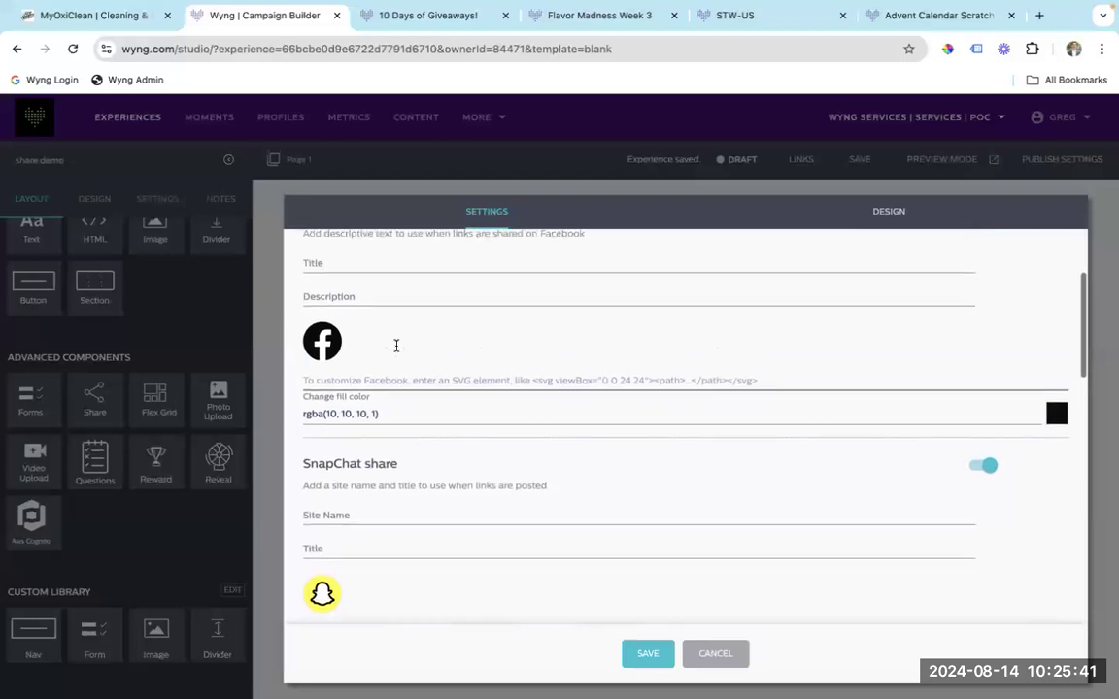
pyautogui.click(716, 653)
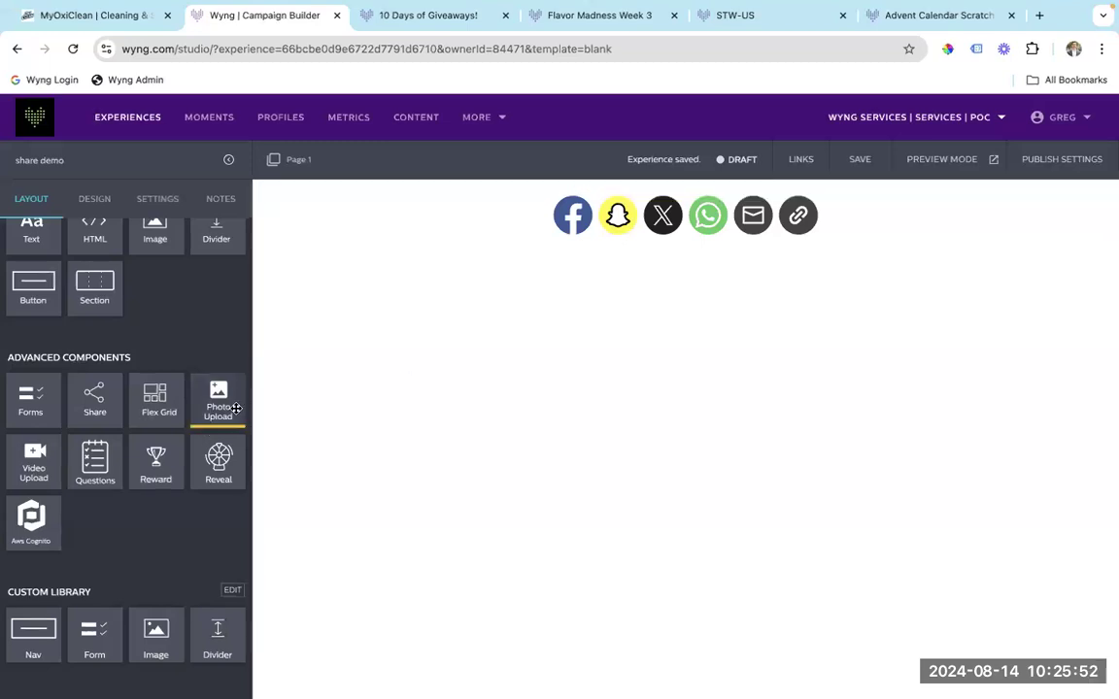
# Place a Questions block below the share icons, add a Default result, then close its settings.
pyautogui.moveTo(95, 461); pyautogui.dragTo(502, 274)
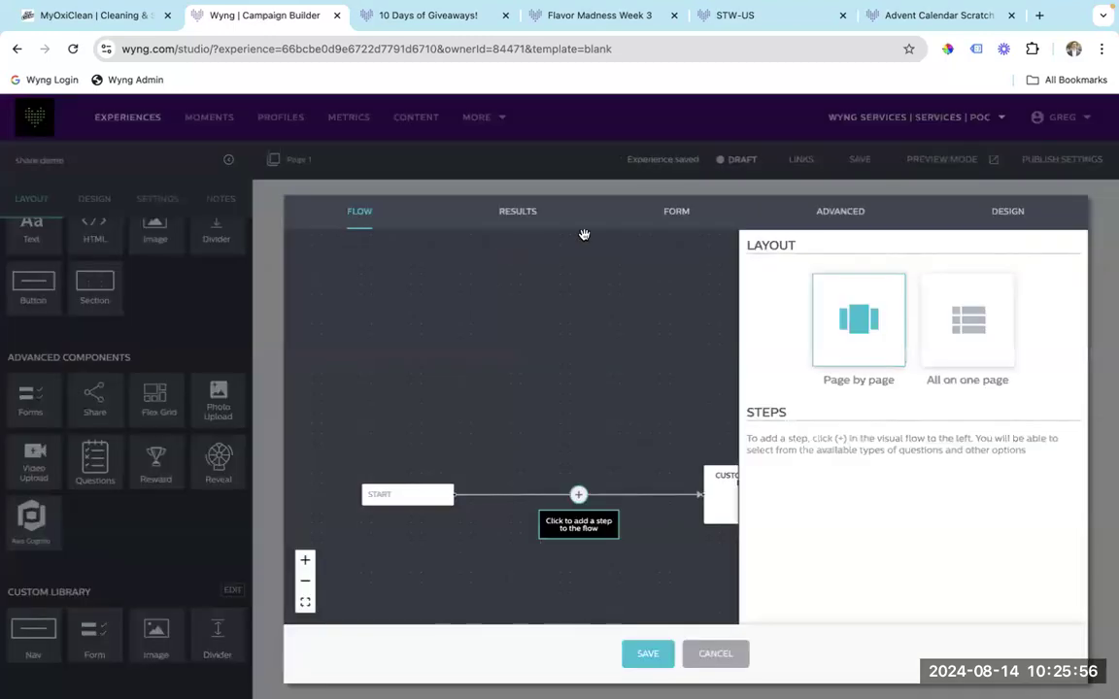
pyautogui.click(518, 212)
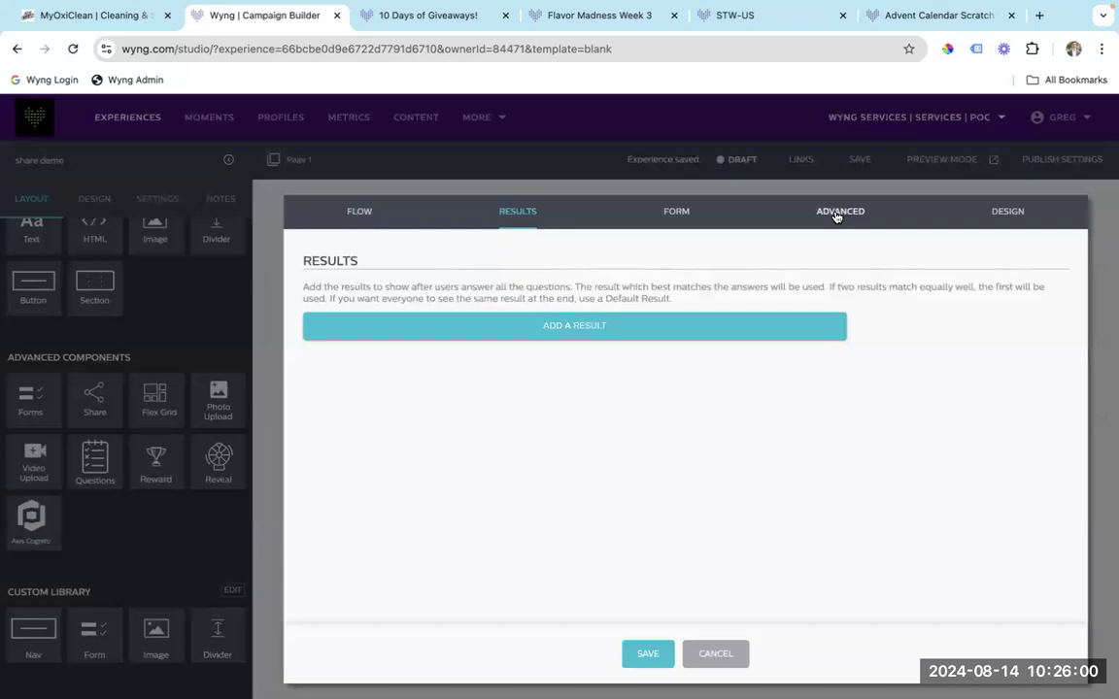
pyautogui.click(626, 327)
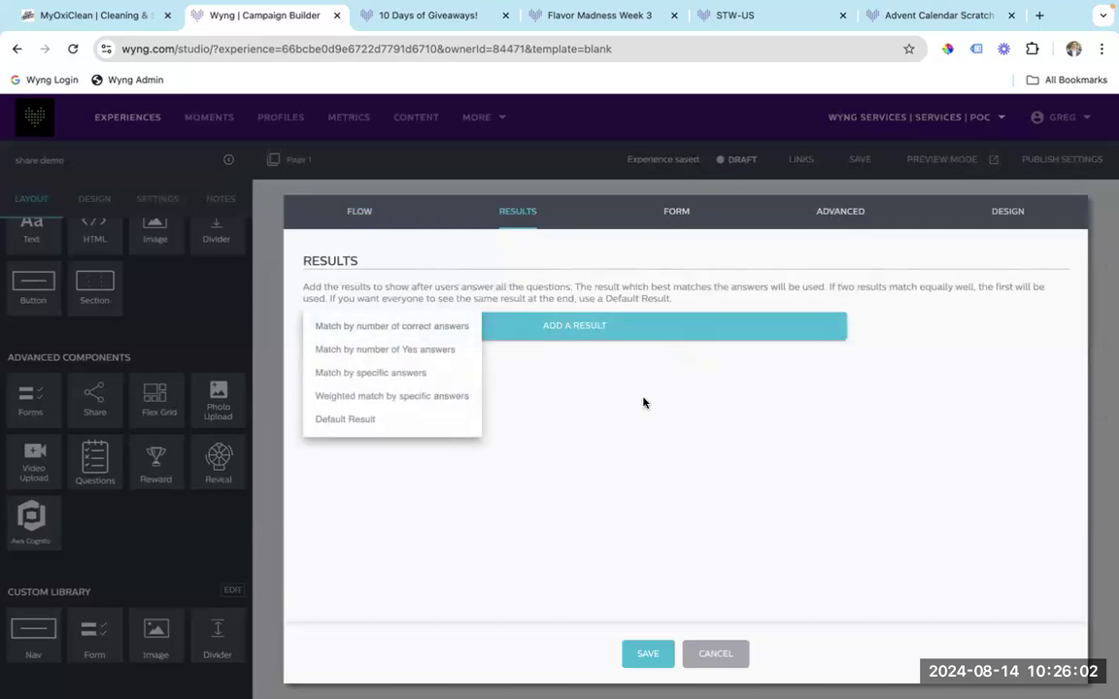
pyautogui.click(347, 420)
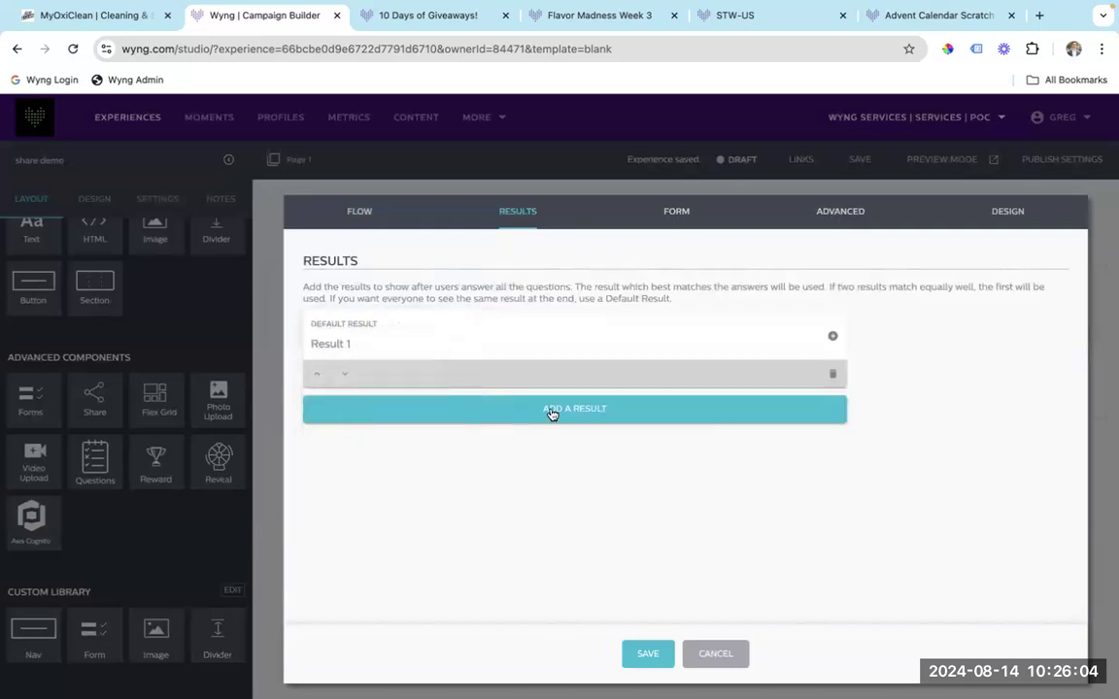
pyautogui.click(832, 336)
pyautogui.scroll(-5, 591, 442)
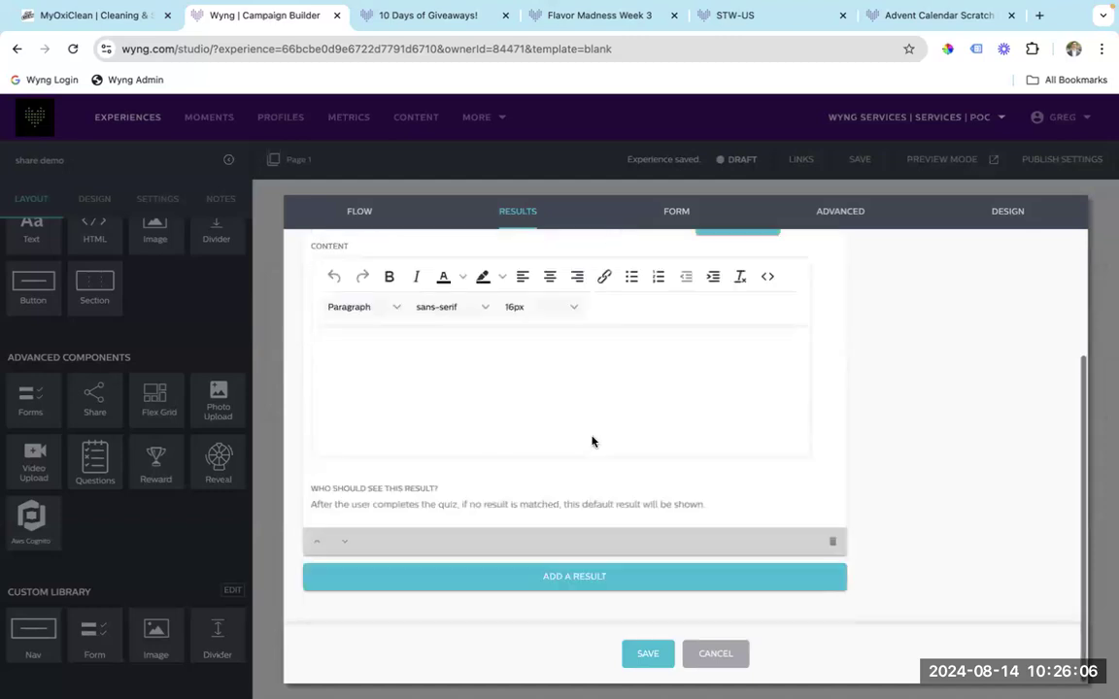
pyautogui.click(707, 657)
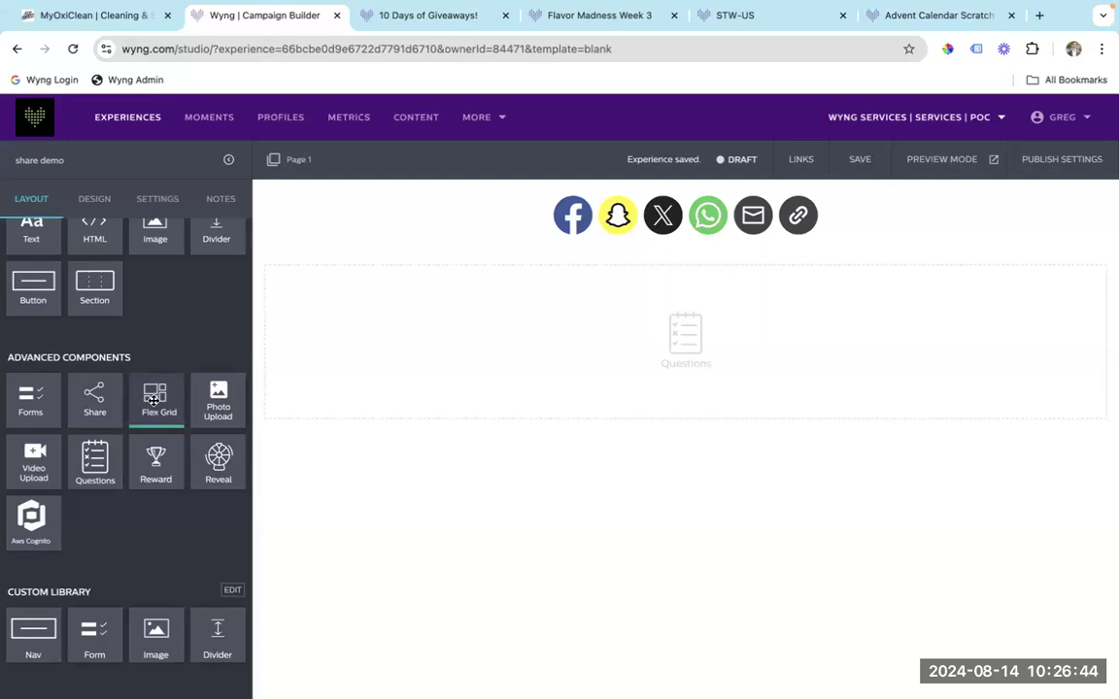
pyautogui.moveTo(155, 400); pyautogui.dragTo(367, 517)
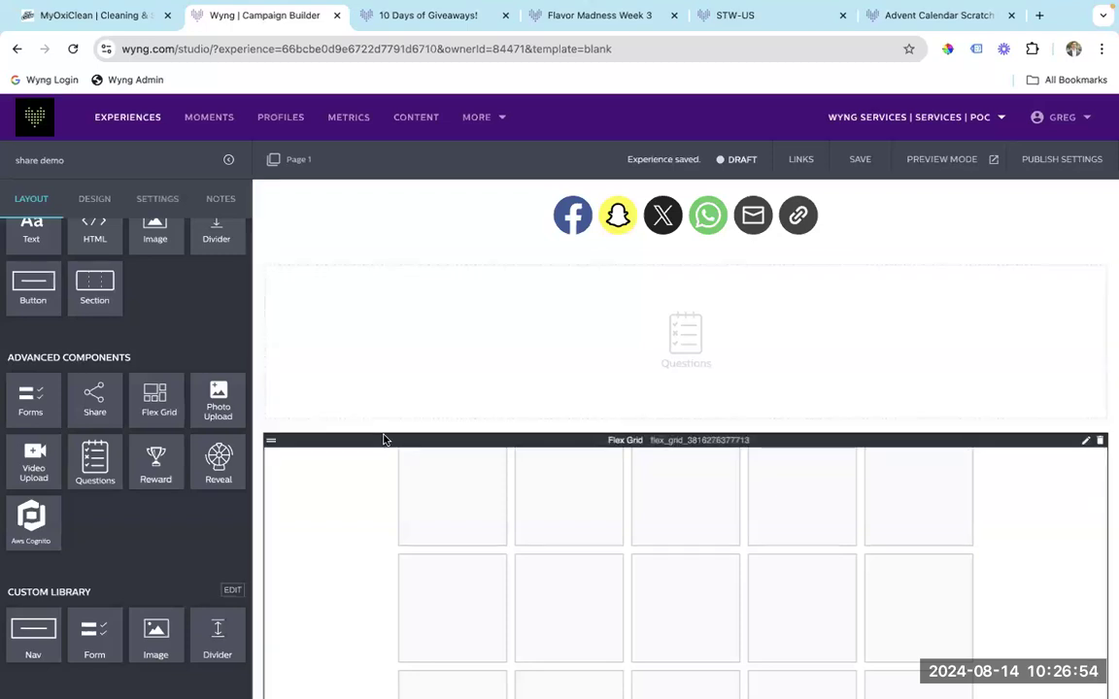
pyautogui.doubleClick(384, 440)
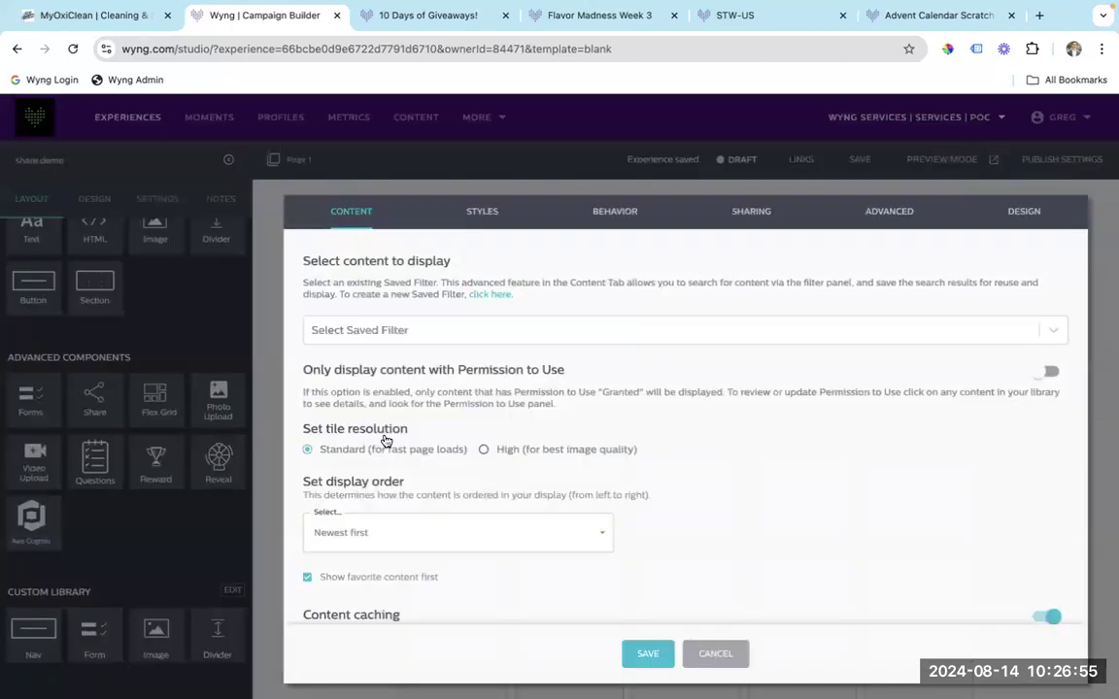
pyautogui.click(736, 212)
pyautogui.scroll(-2, 657, 310)
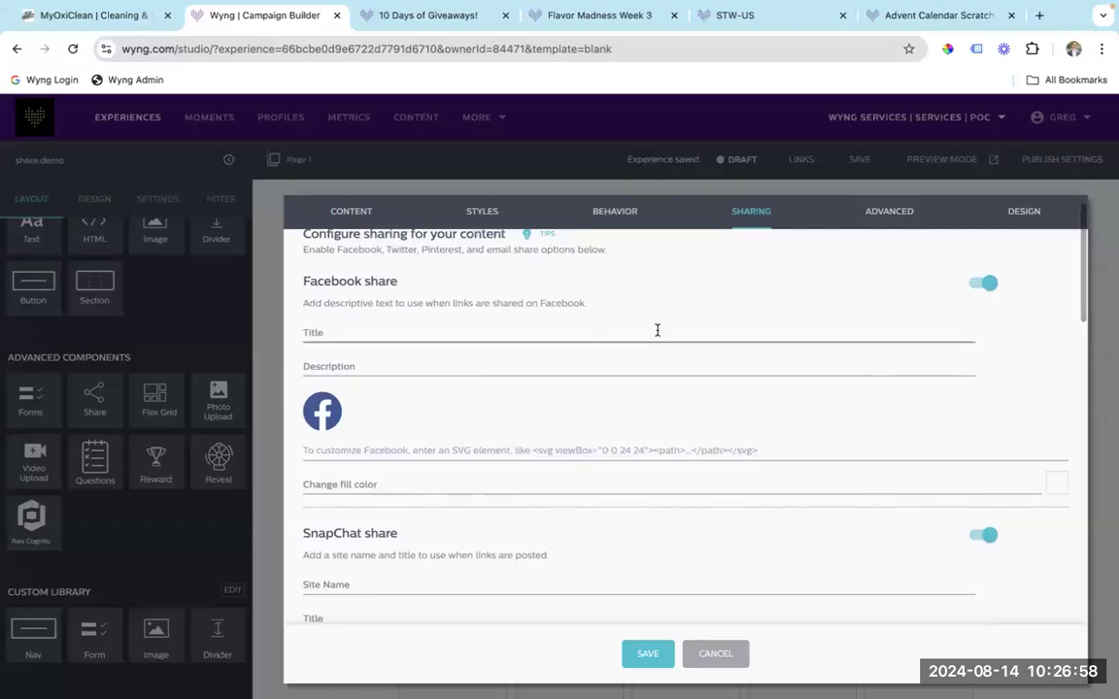
pyautogui.scroll(1, 576, 383)
pyautogui.scroll(-2, 580, 384)
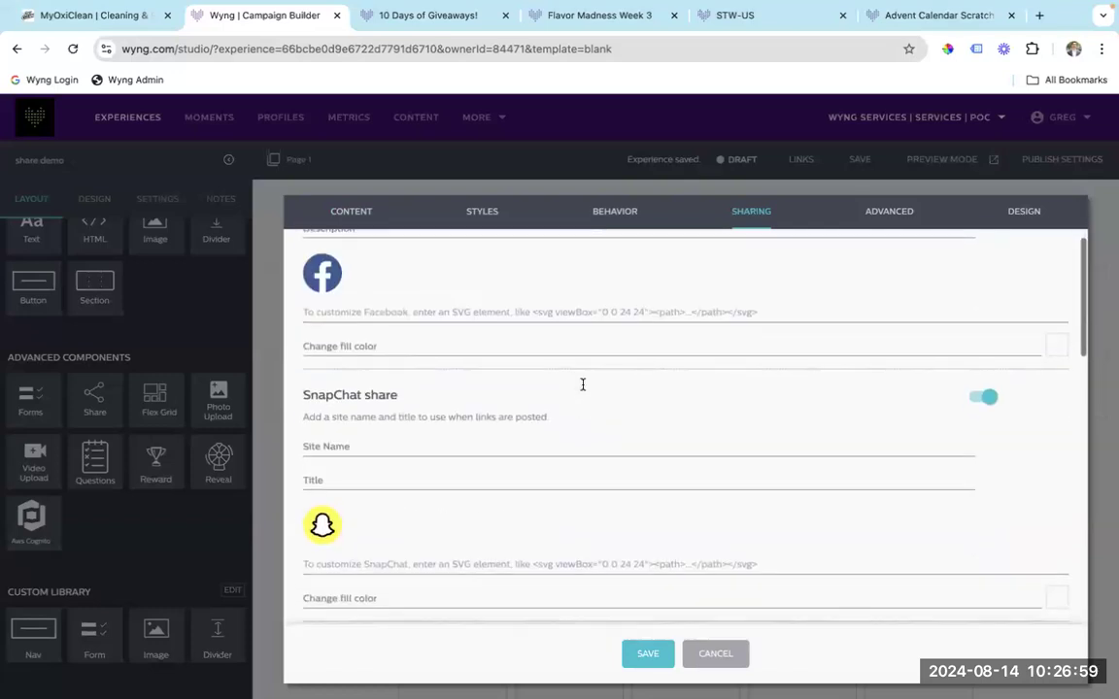
pyautogui.click(729, 653)
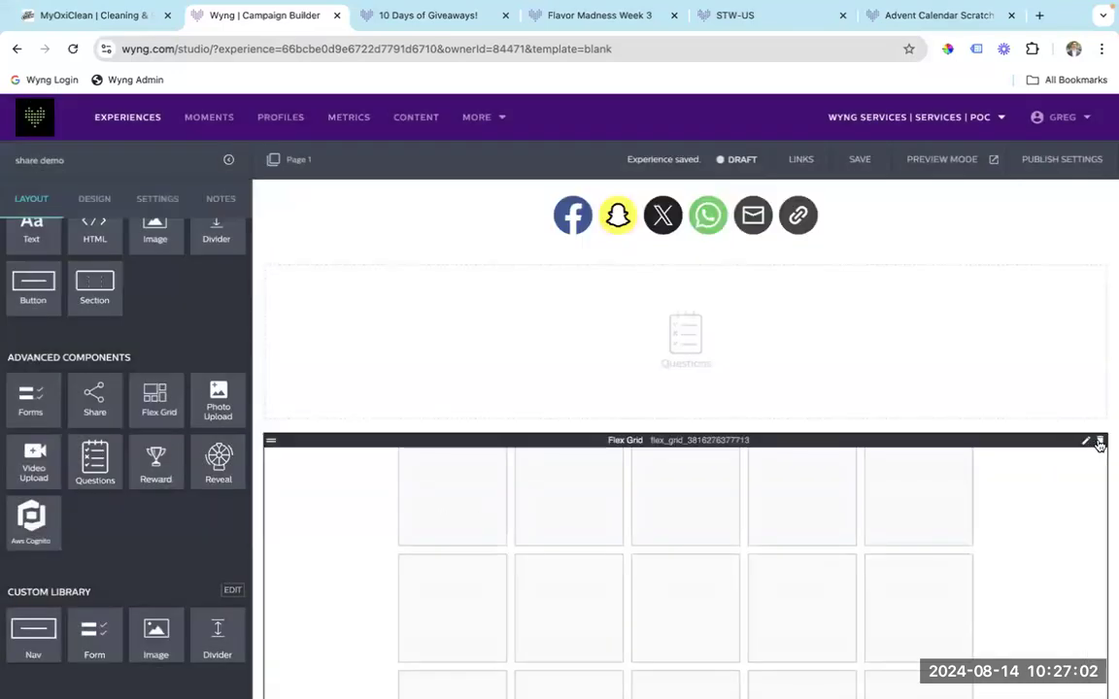
pyautogui.click(1098, 439)
pyautogui.click(505, 212)
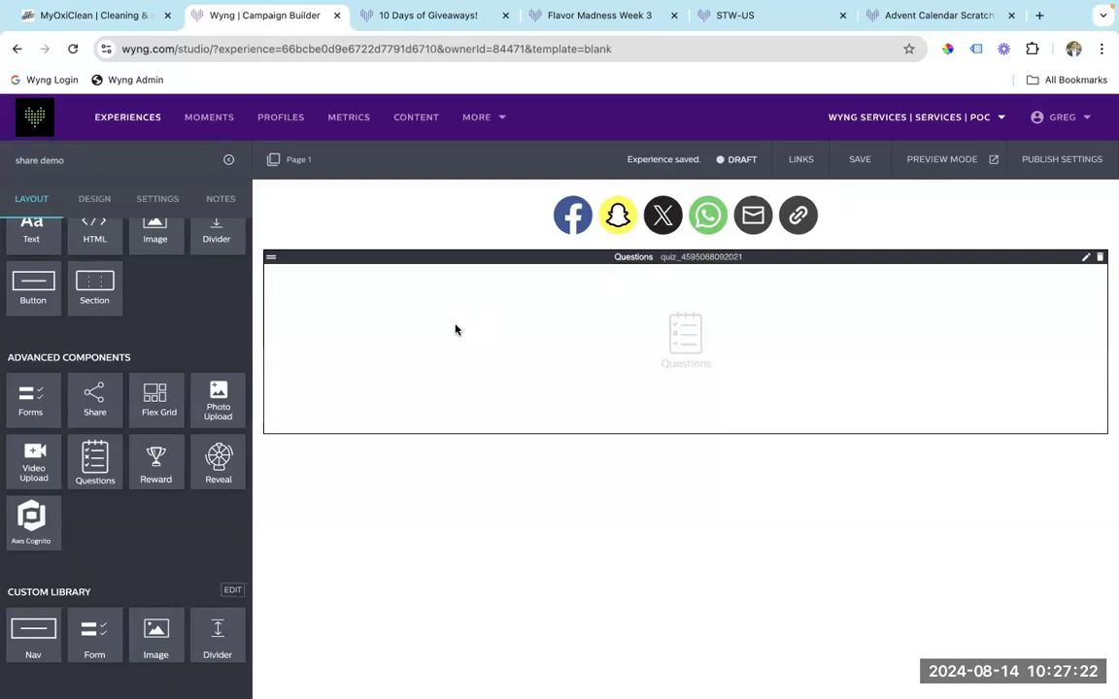
# Advance the slides past Social Sharing Overview to Embedding Follow Buttons, then return to Wyng.
pyautogui.hotkey('ctrl', 'Left')
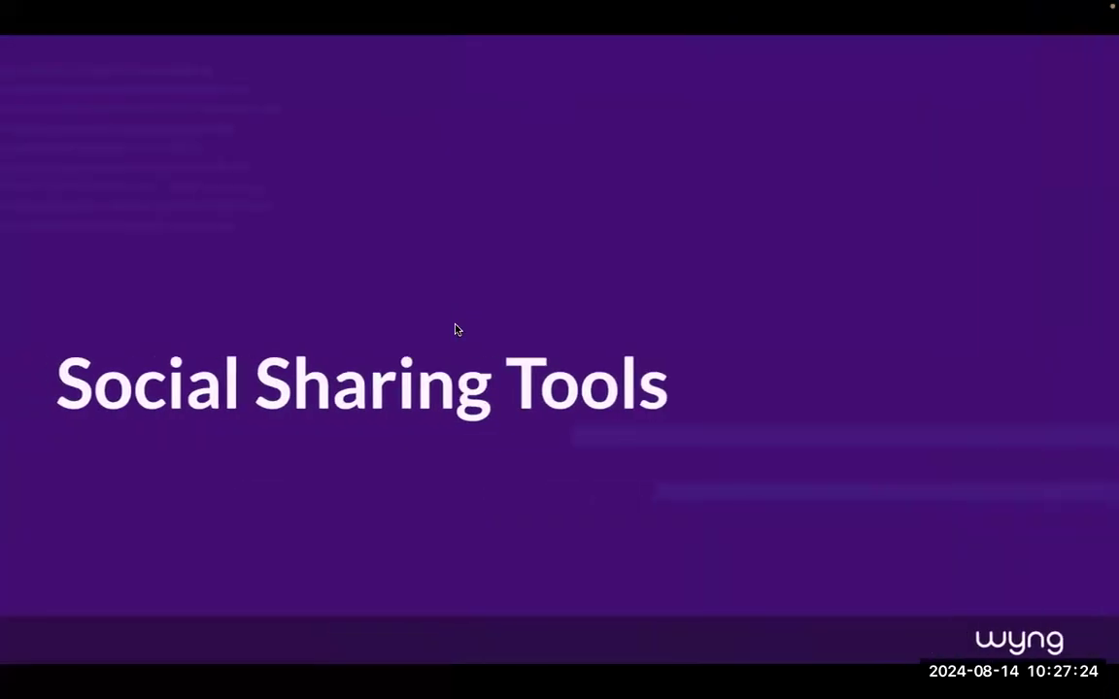
pyautogui.press('Right')
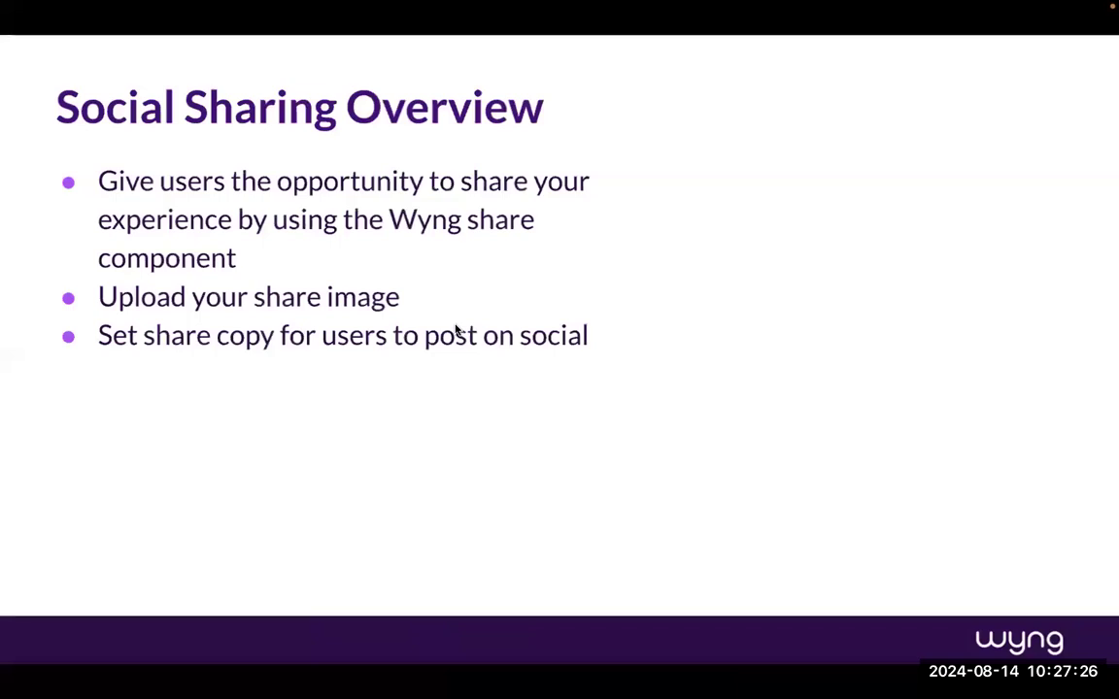
pyautogui.press('Right')
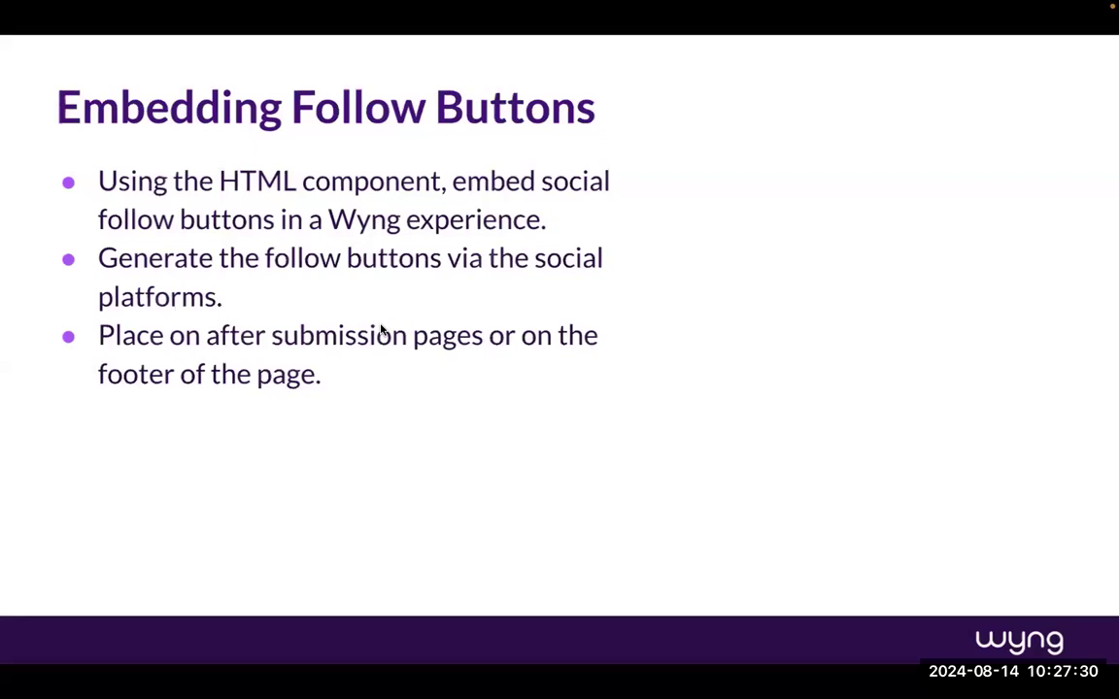
pyautogui.hotkey('ctrl', 'Right')
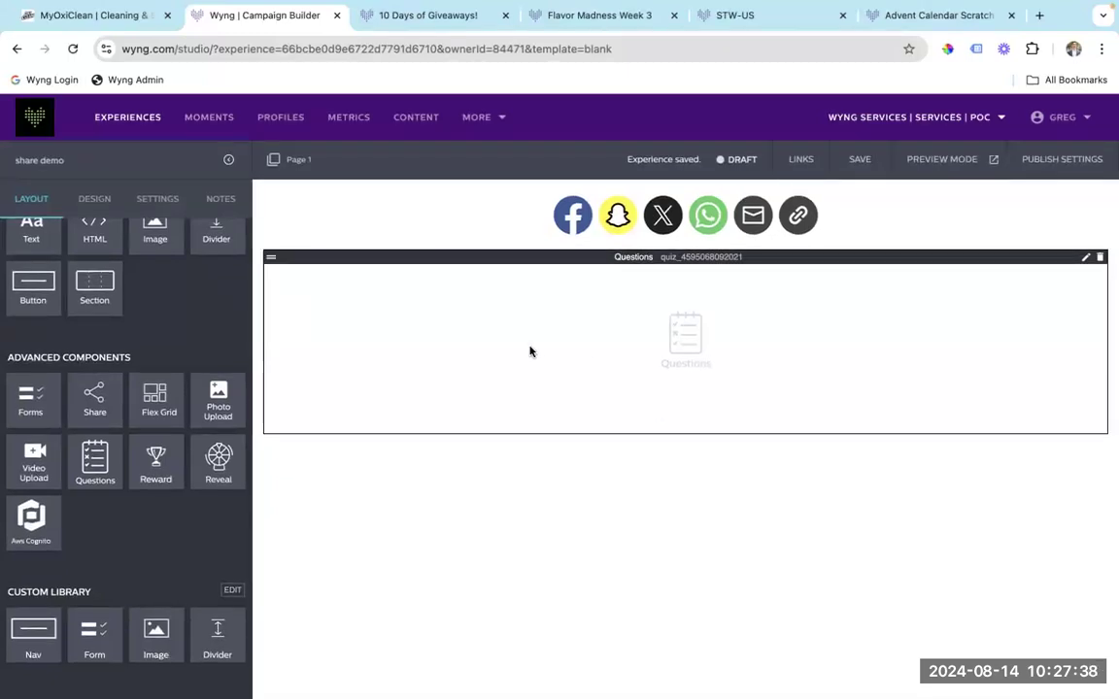
# Place an HTML block under Questions, save it empty from the code editor, and dismiss the Slack prompt.
pyautogui.scroll(1, 155, 291)
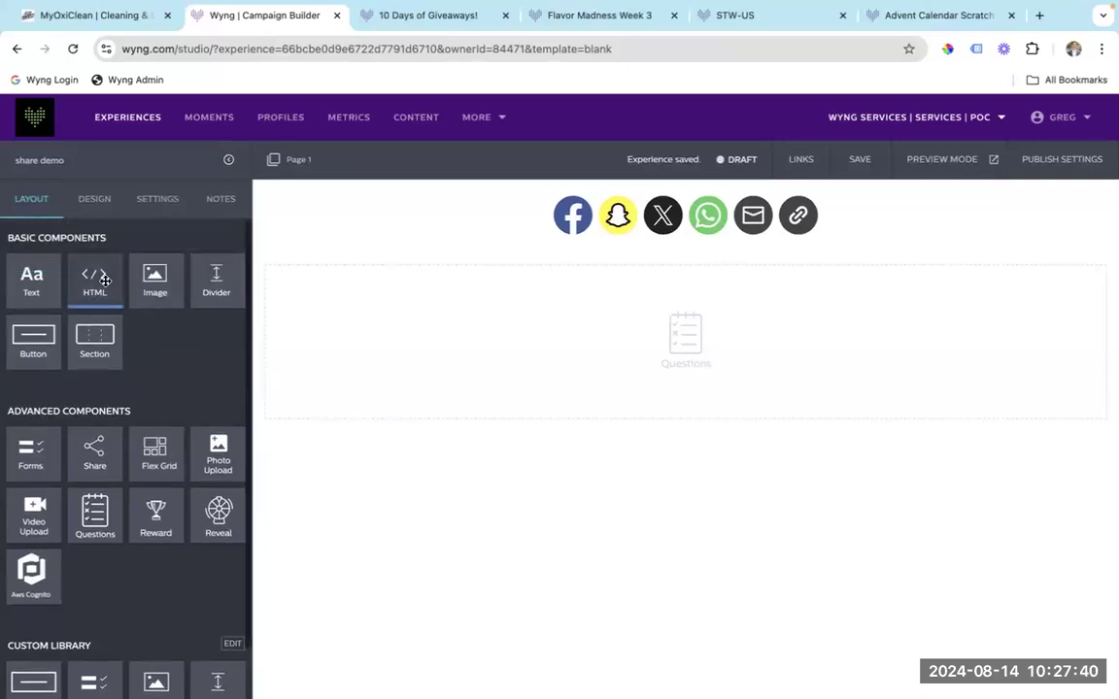
pyautogui.moveTo(104, 281); pyautogui.dragTo(379, 558)
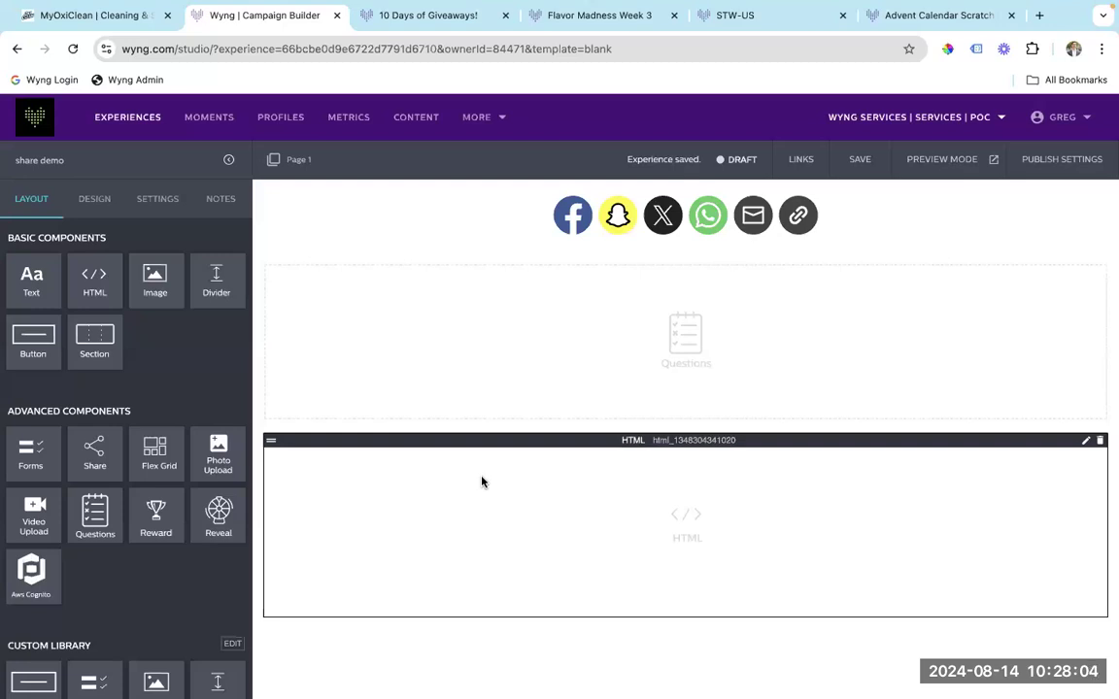
pyautogui.doubleClick(563, 440)
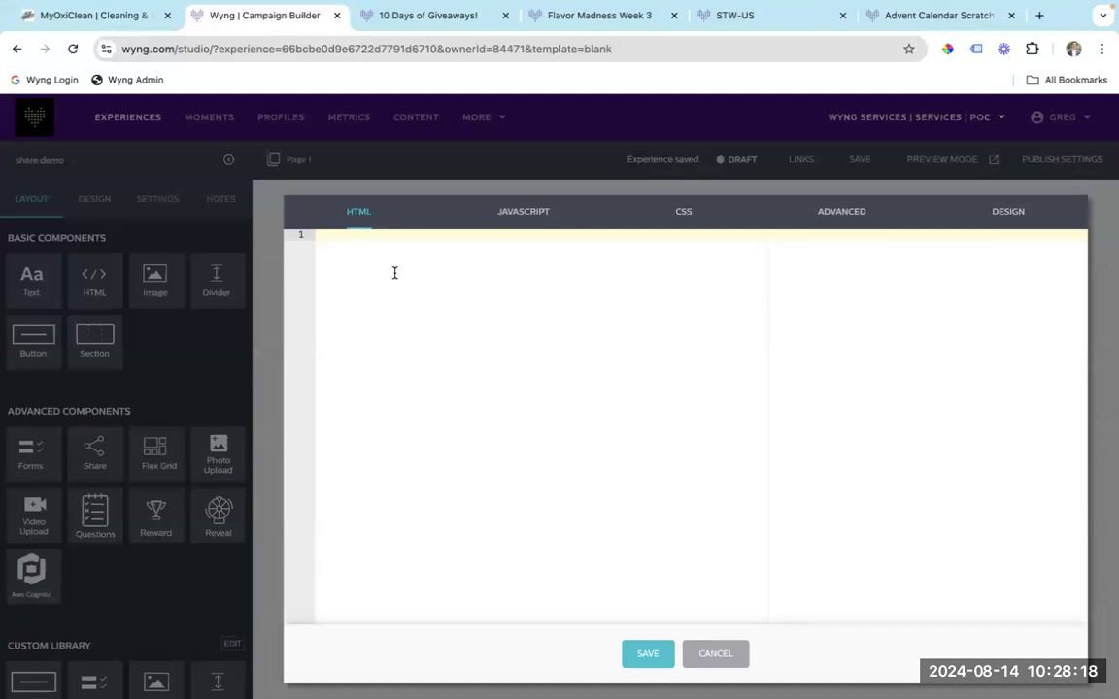
pyautogui.click(649, 655)
pyautogui.click(523, 340)
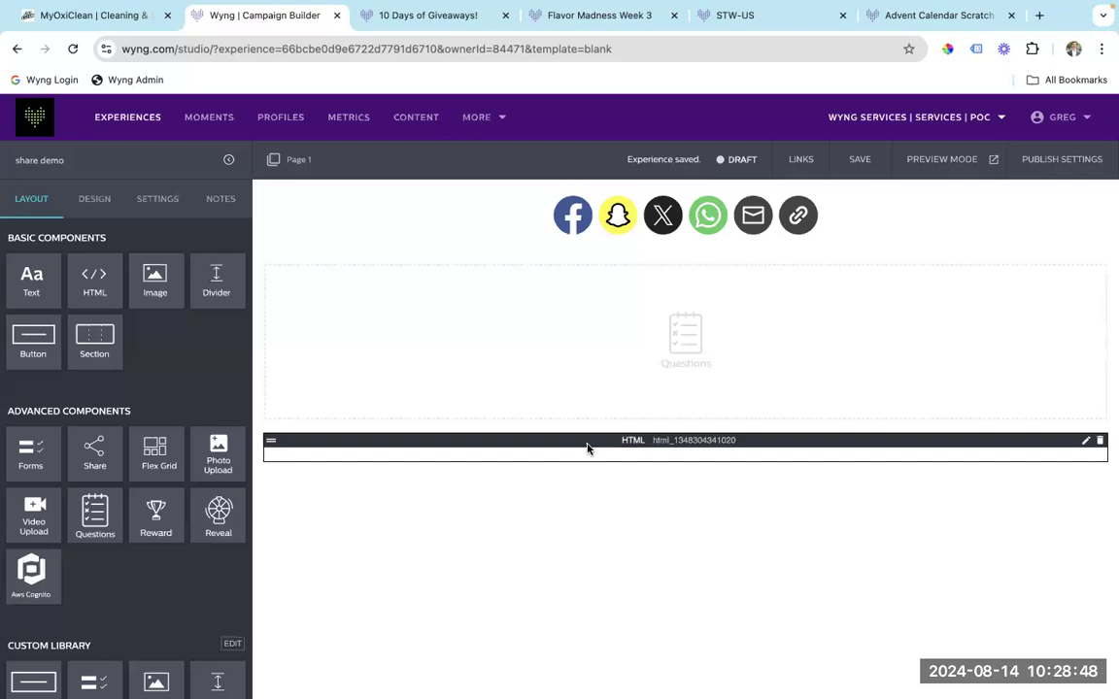
# Advance the presentation one slide to Refer-A-Friend, then go back to the Wyng builder.
pyautogui.hotkey('ctrl', 'Left')
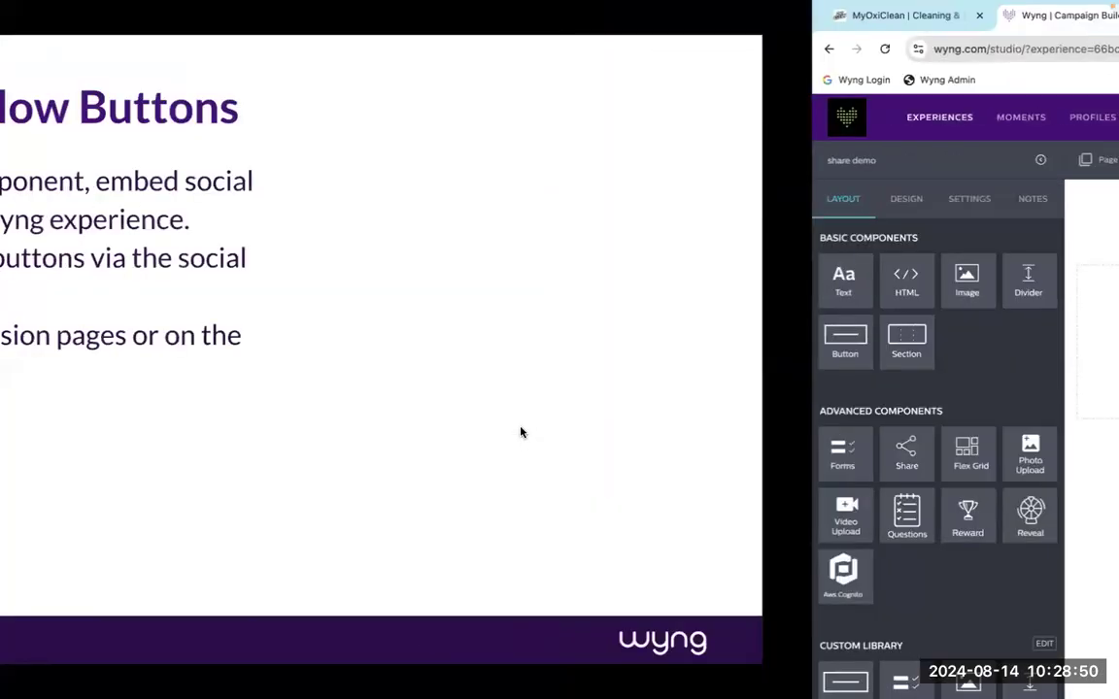
pyautogui.press('Right')
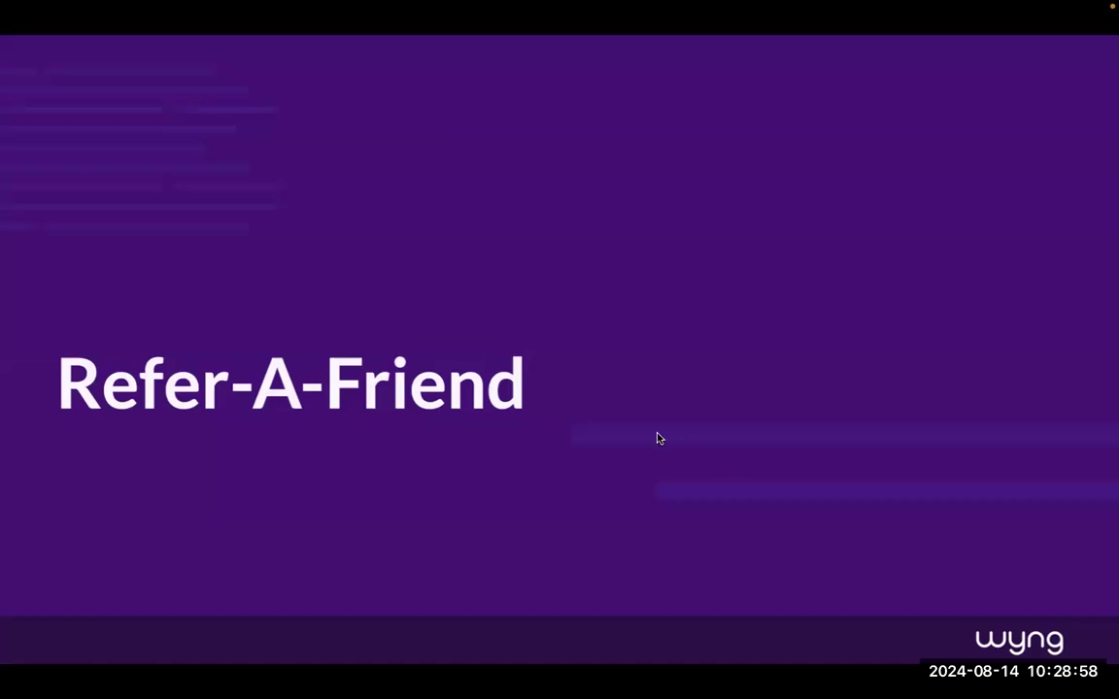
pyautogui.hotkey('ctrl', 'Right')
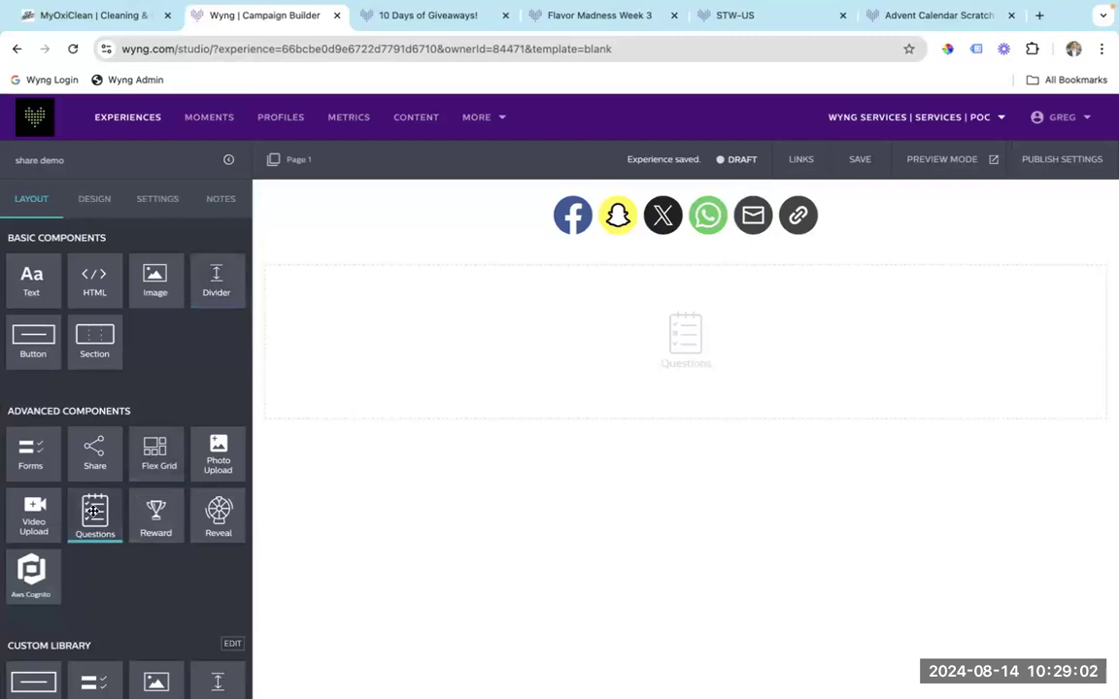
# Add a Forms block to the page and enable its referral tracking.
pyautogui.moveTo(39, 457); pyautogui.dragTo(372, 546)
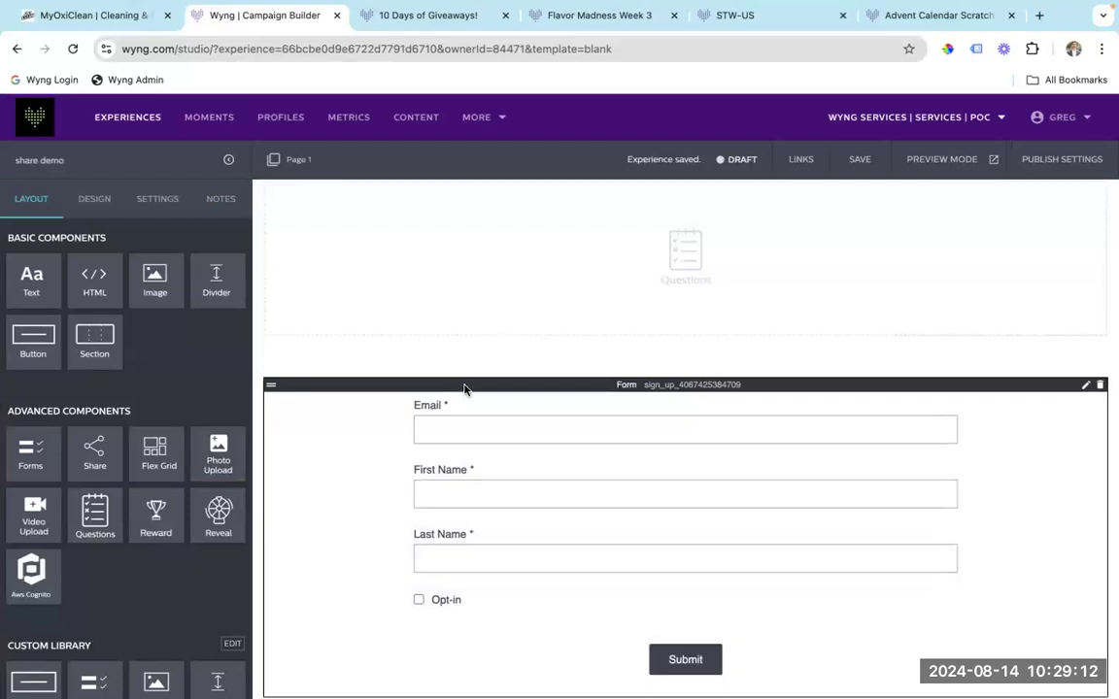
pyautogui.doubleClick(458, 389)
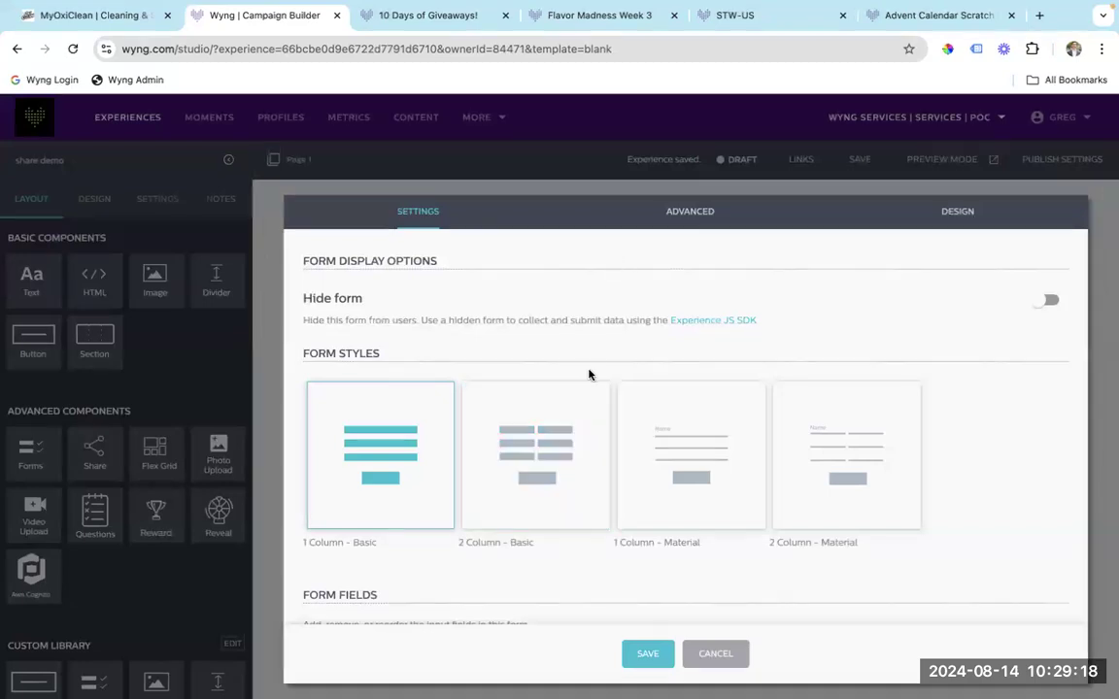
pyautogui.scroll(-20, 587, 373)
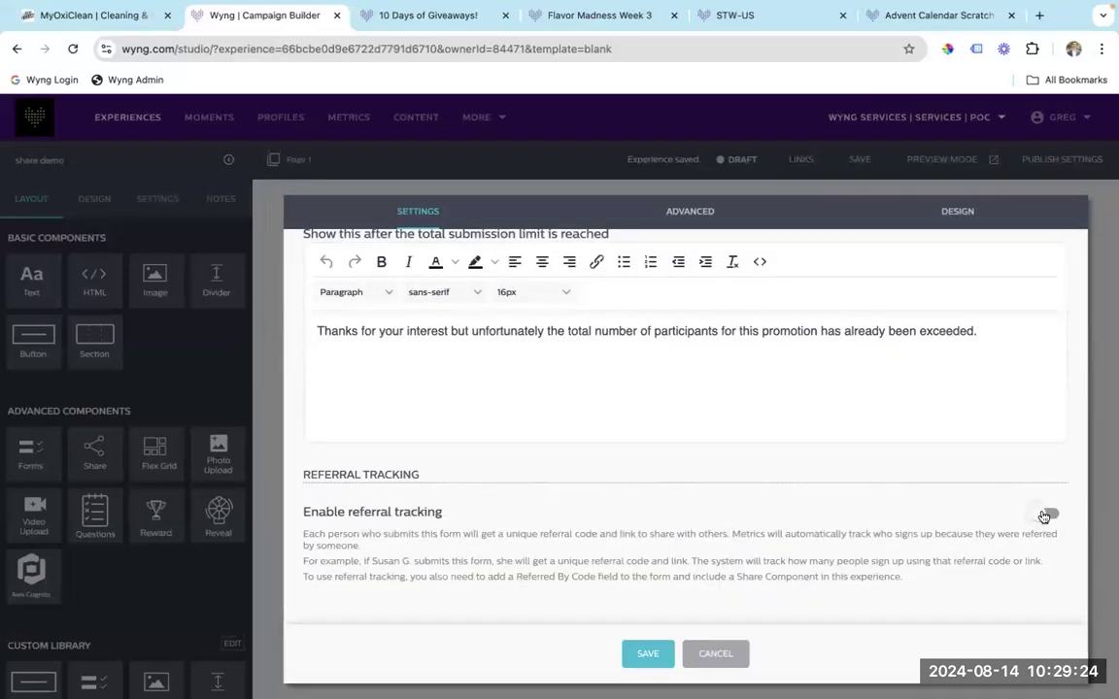
pyautogui.click(1046, 514)
pyautogui.scroll(10, 814, 503)
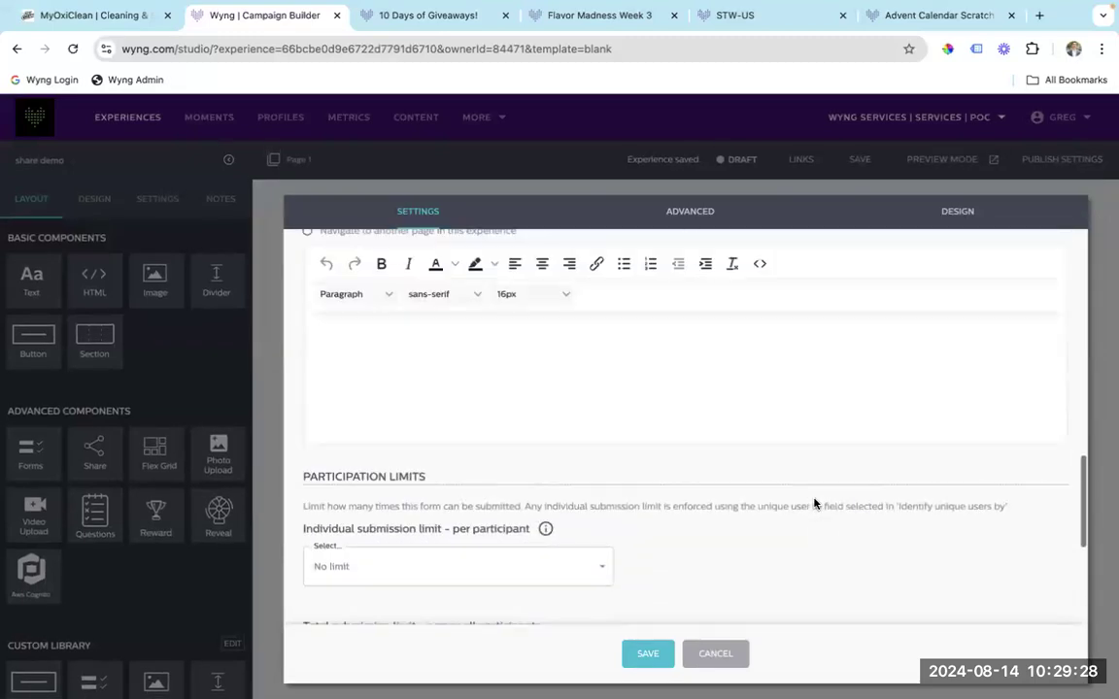
pyautogui.scroll(6, 814, 503)
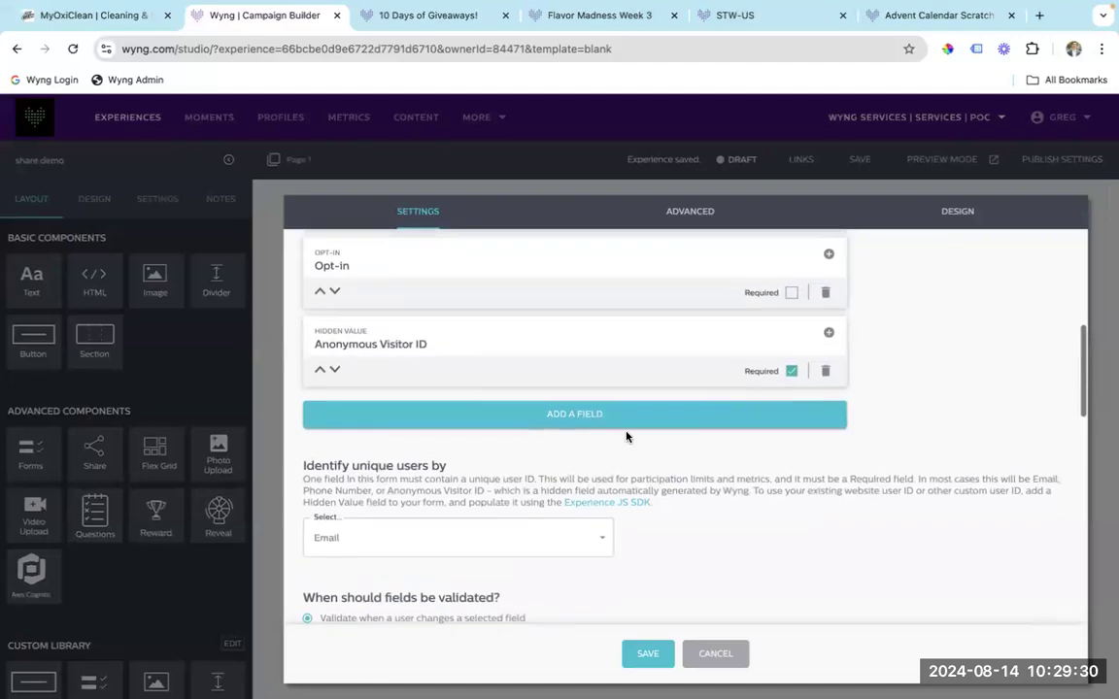
# Add a Referred By Code field to the sign-up form.
pyautogui.click(602, 415)
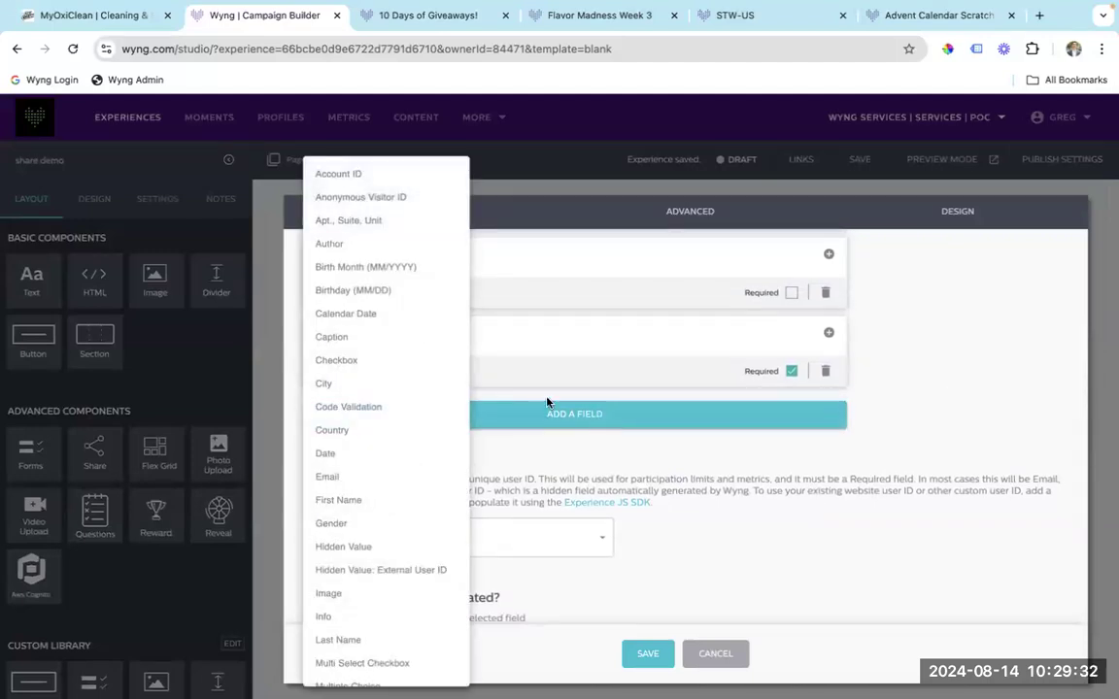
pyautogui.scroll(-5, 416, 435)
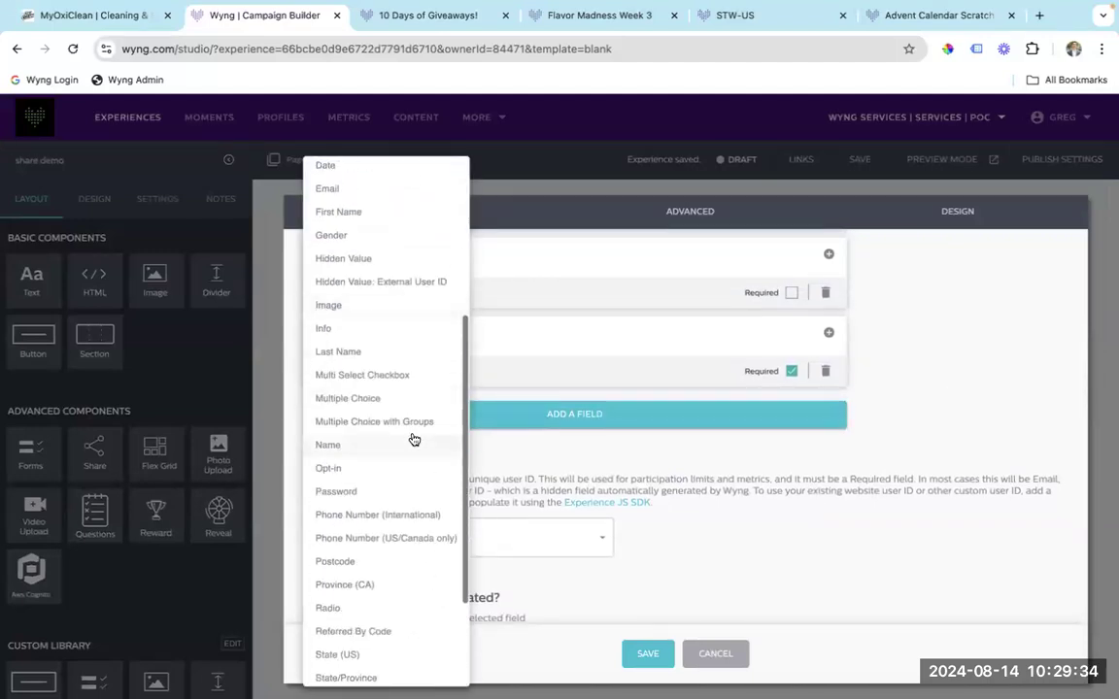
pyautogui.scroll(-1, 413, 439)
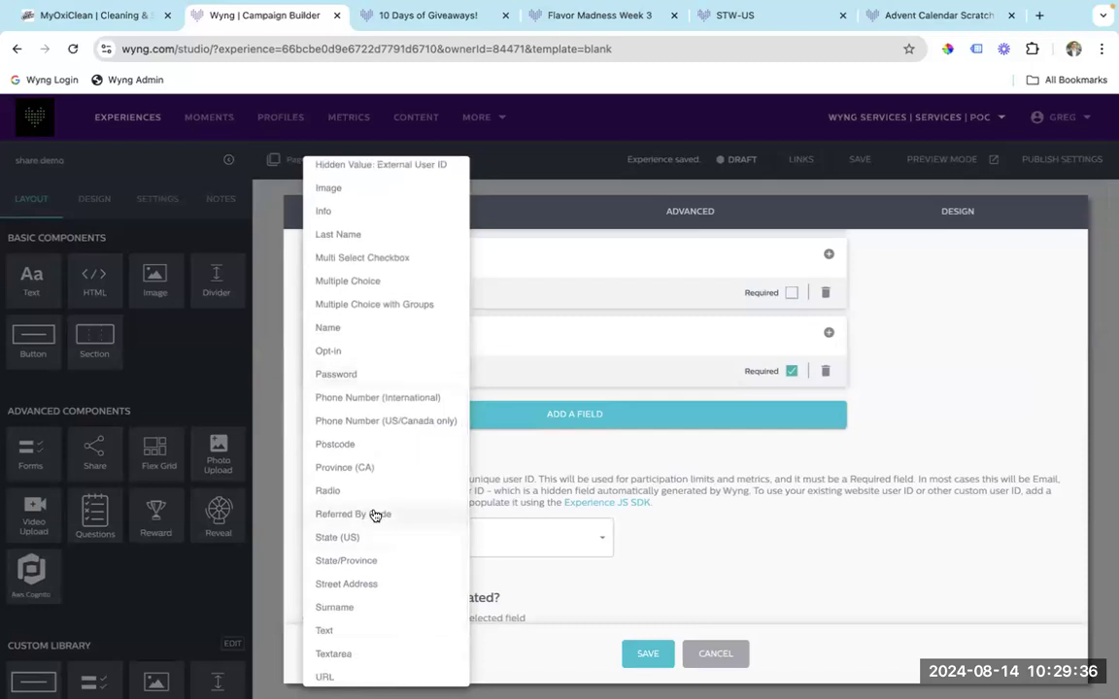
pyautogui.click(375, 515)
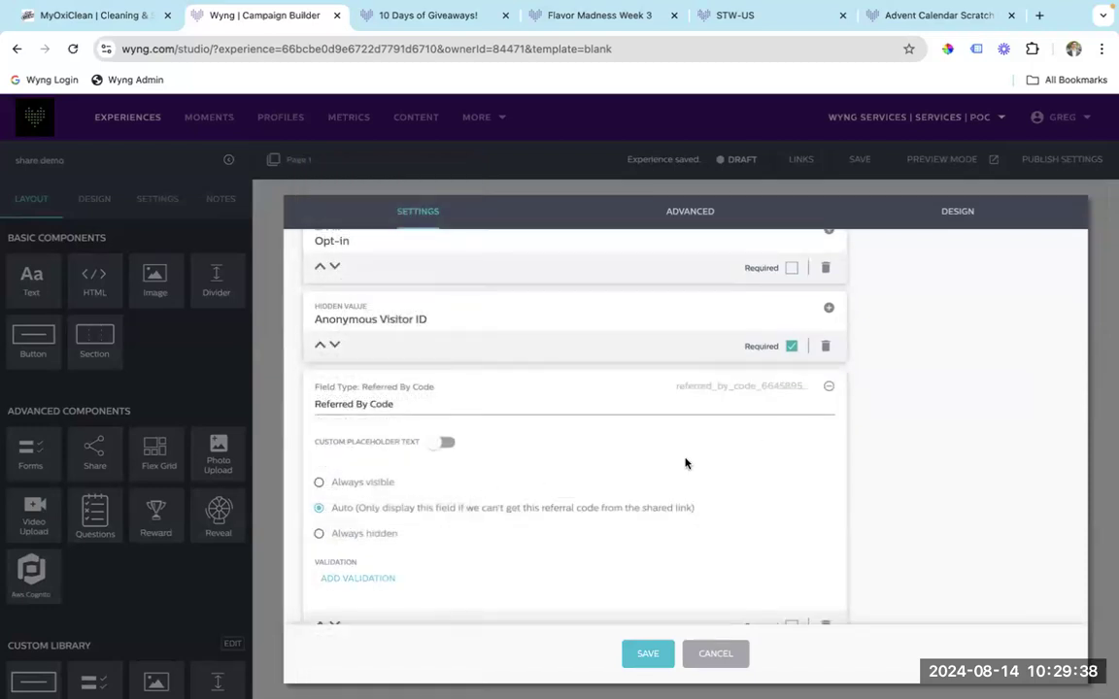
pyautogui.scroll(-1, 684, 463)
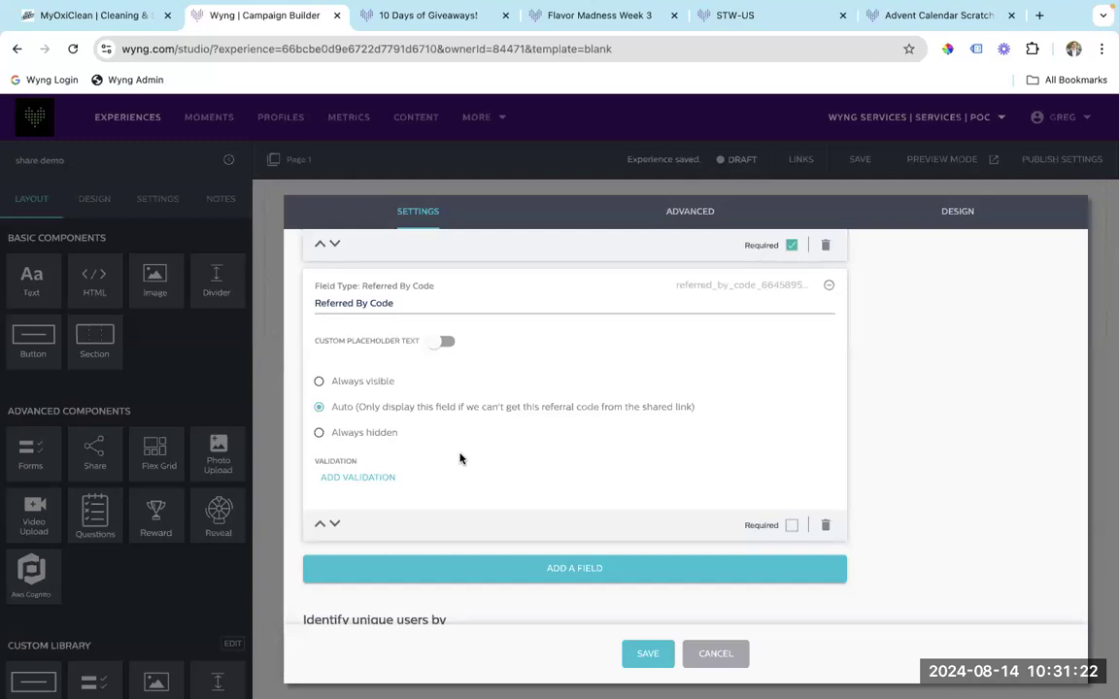
# Save the form settings, then turn on showing the participant's referral code in the share settings.
pyautogui.click(657, 655)
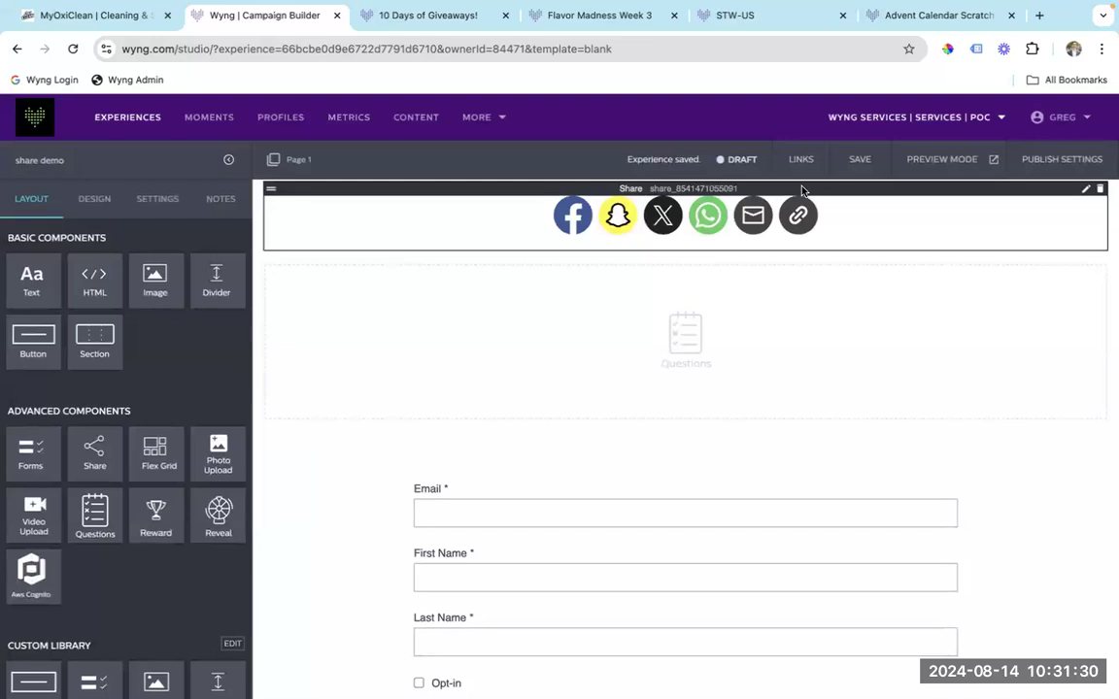
pyautogui.click(804, 193)
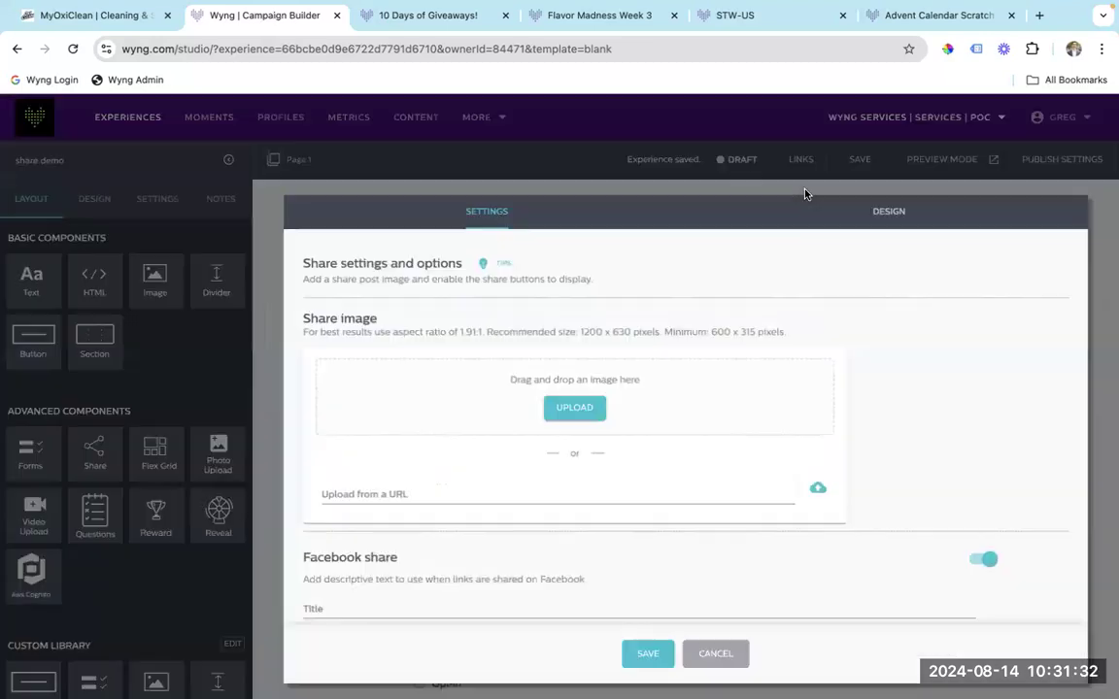
pyautogui.scroll(-10, 581, 352)
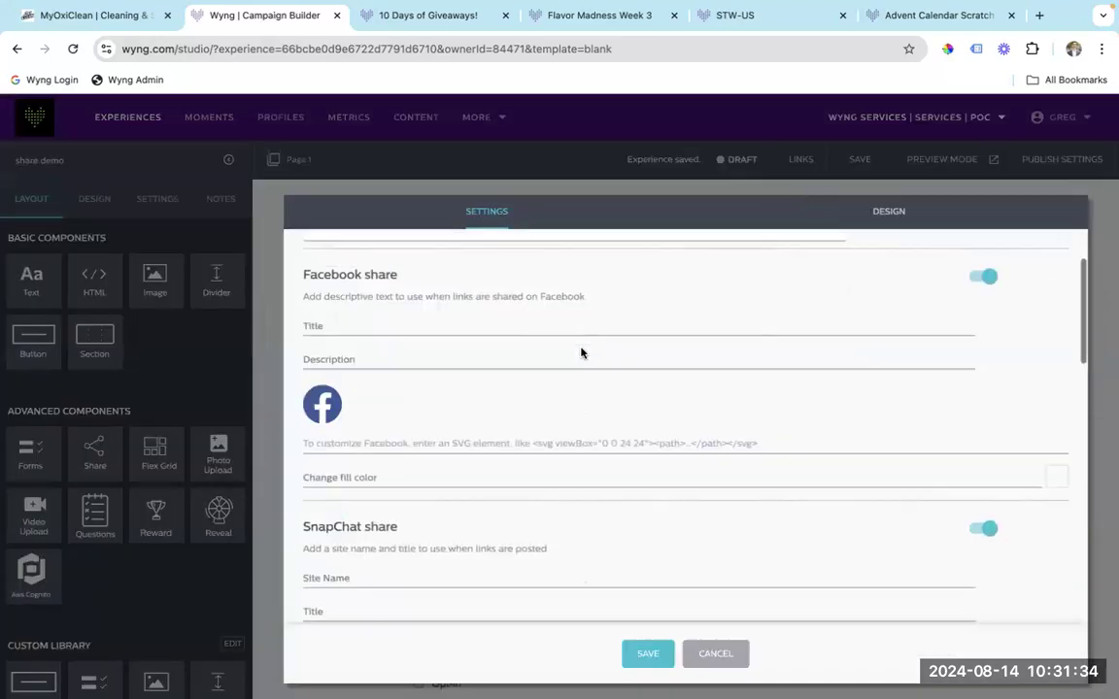
pyautogui.scroll(-5, 581, 352)
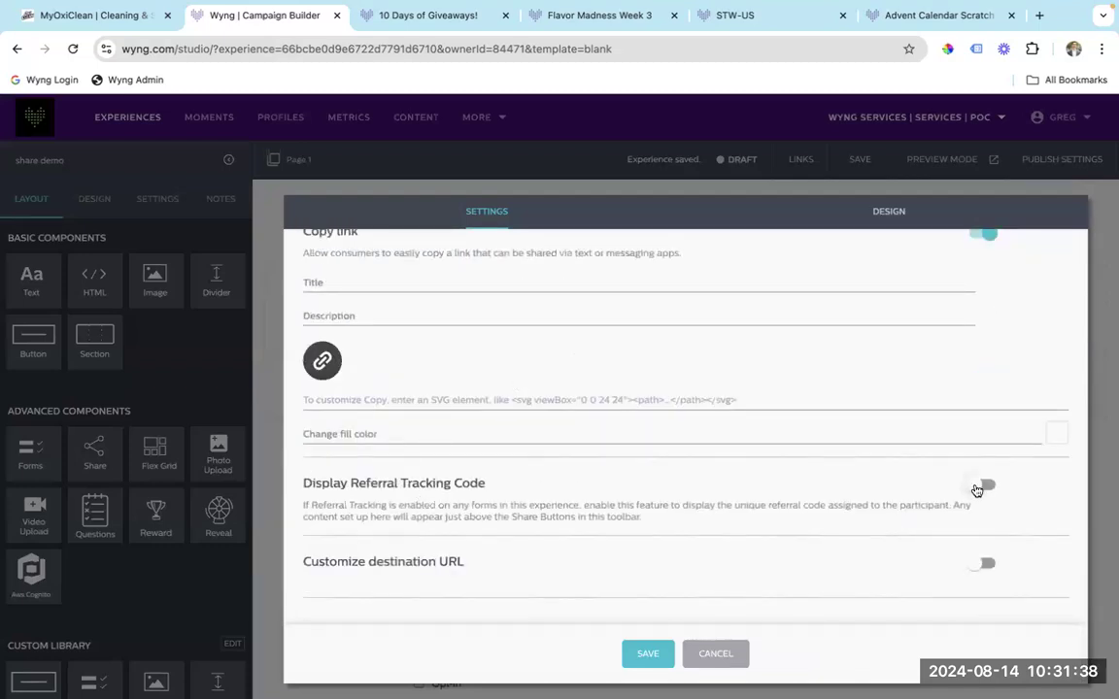
pyautogui.click(977, 488)
# Review the Referral Code Content settings, then cancel the share settings without saving.
pyautogui.scroll(-2, 764, 464)
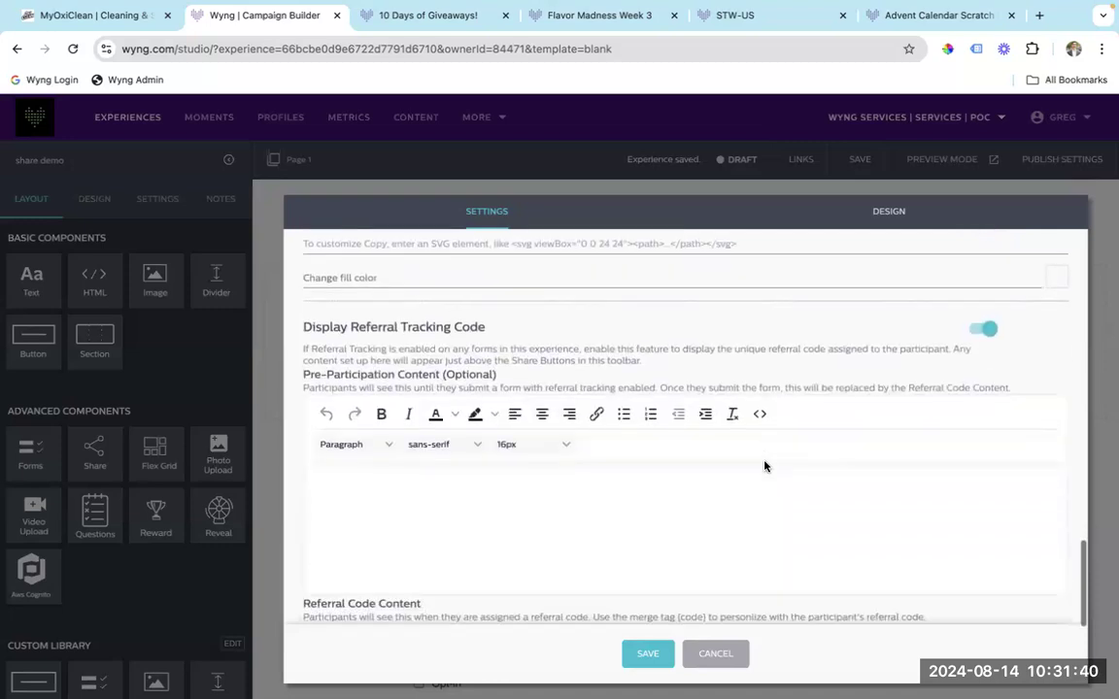
pyautogui.scroll(3, 620, 347)
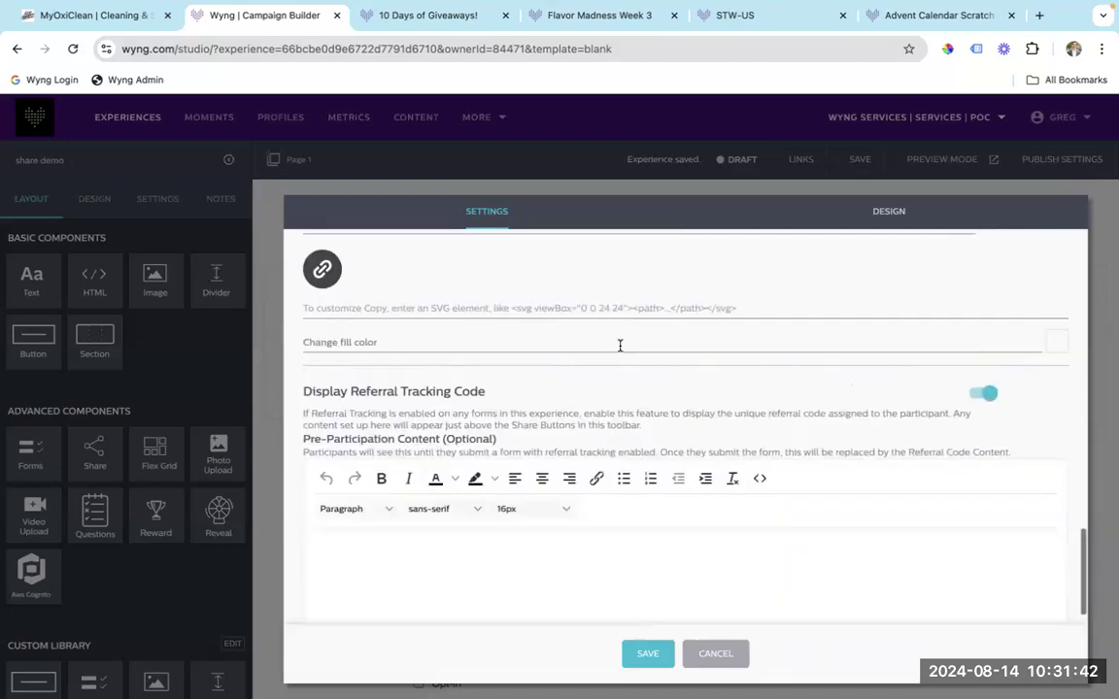
pyautogui.scroll(6, 620, 347)
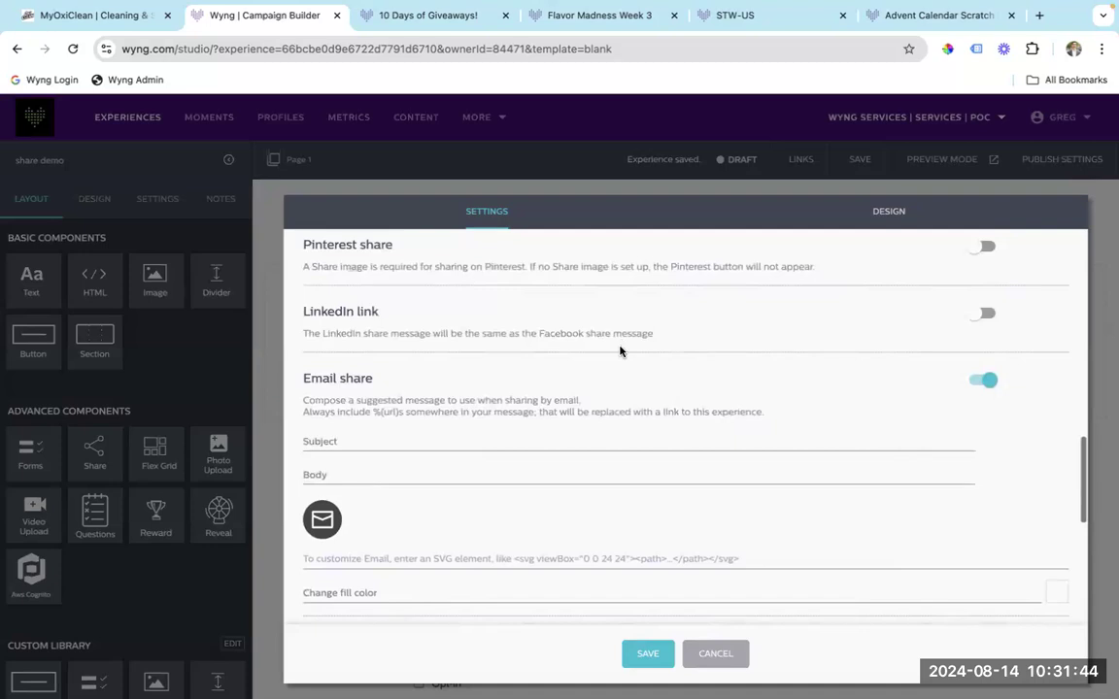
pyautogui.scroll(2, 620, 350)
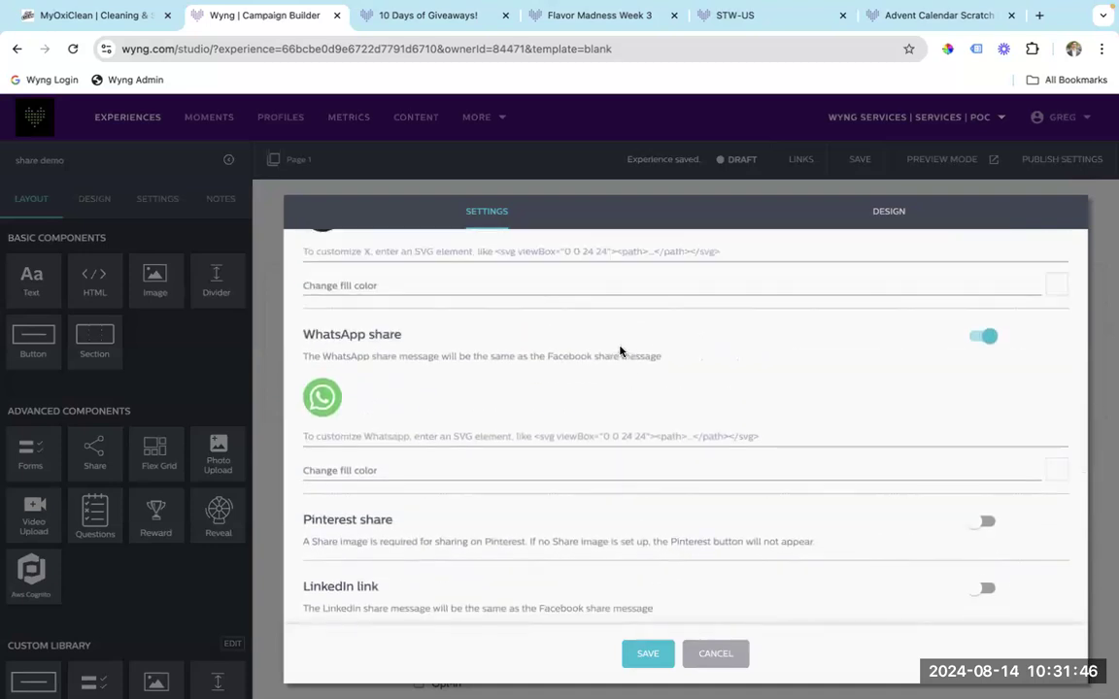
pyautogui.scroll(-7, 620, 351)
pyautogui.scroll(-5, 620, 351)
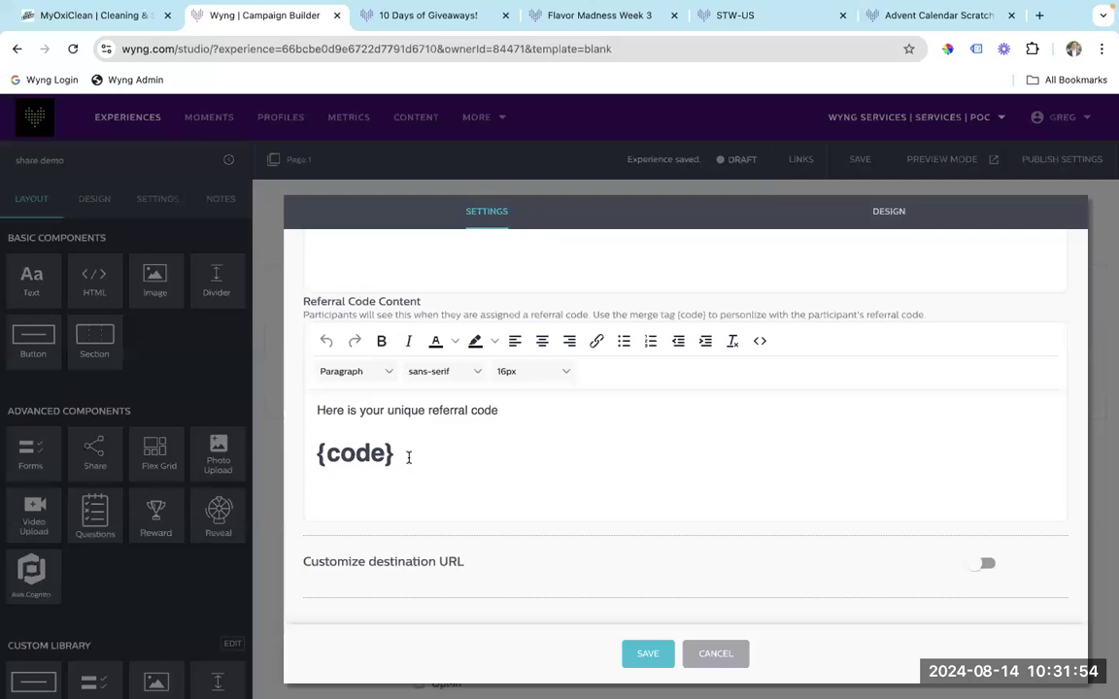
pyautogui.click(719, 655)
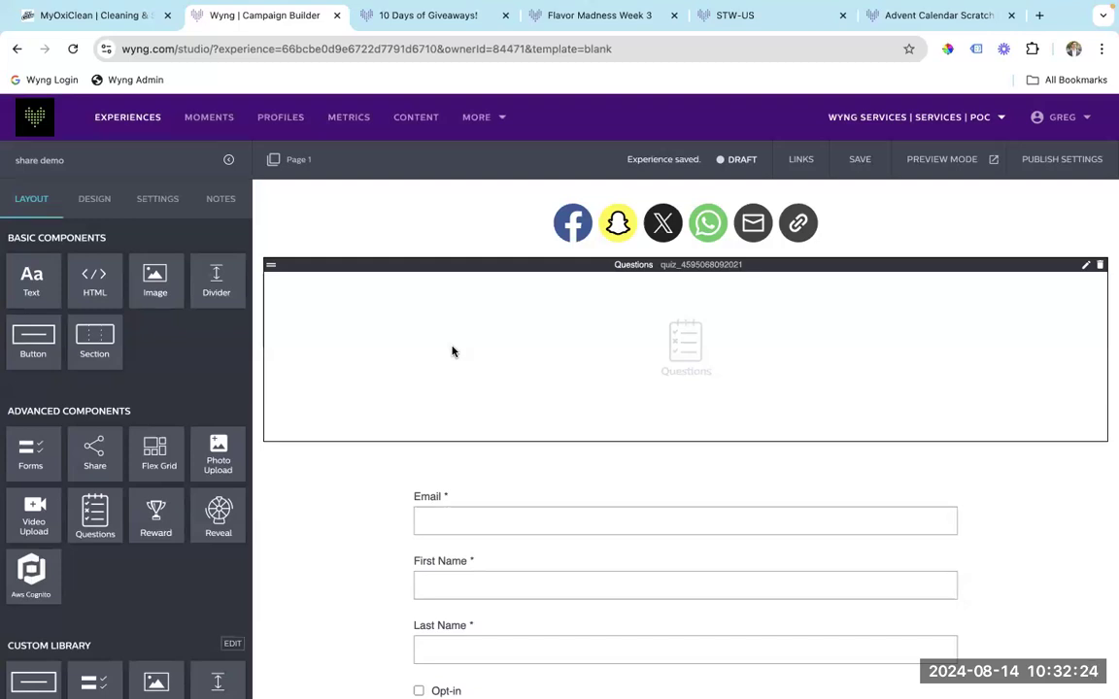
pyautogui.hotkey('ctrl', 'Left')
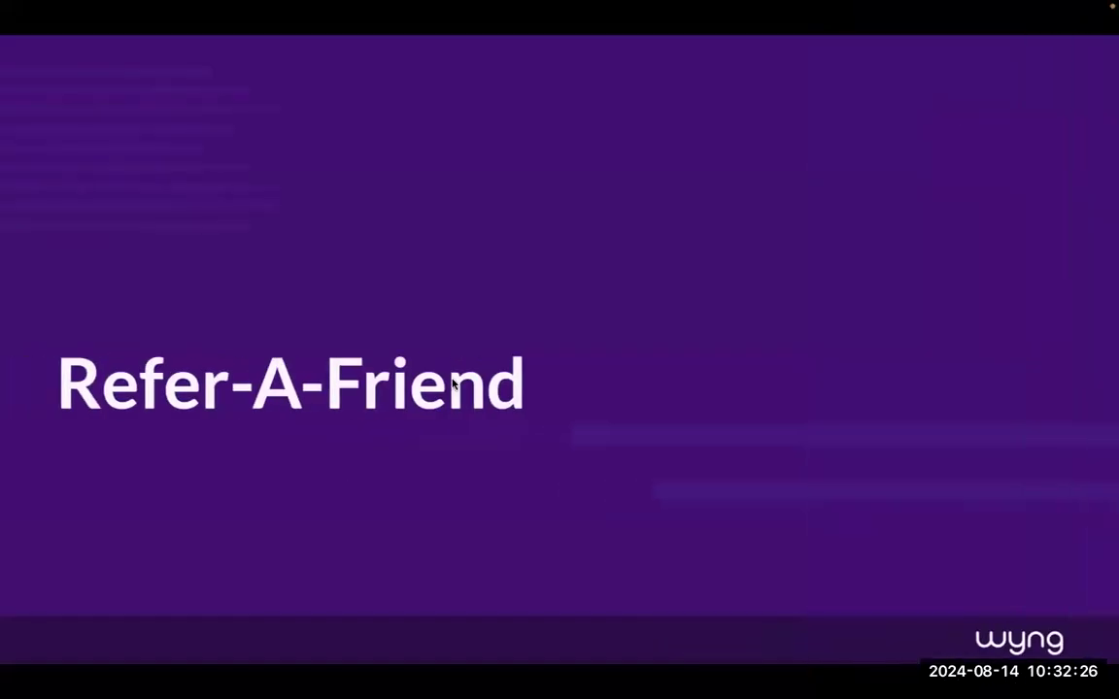
pyautogui.press('Right')
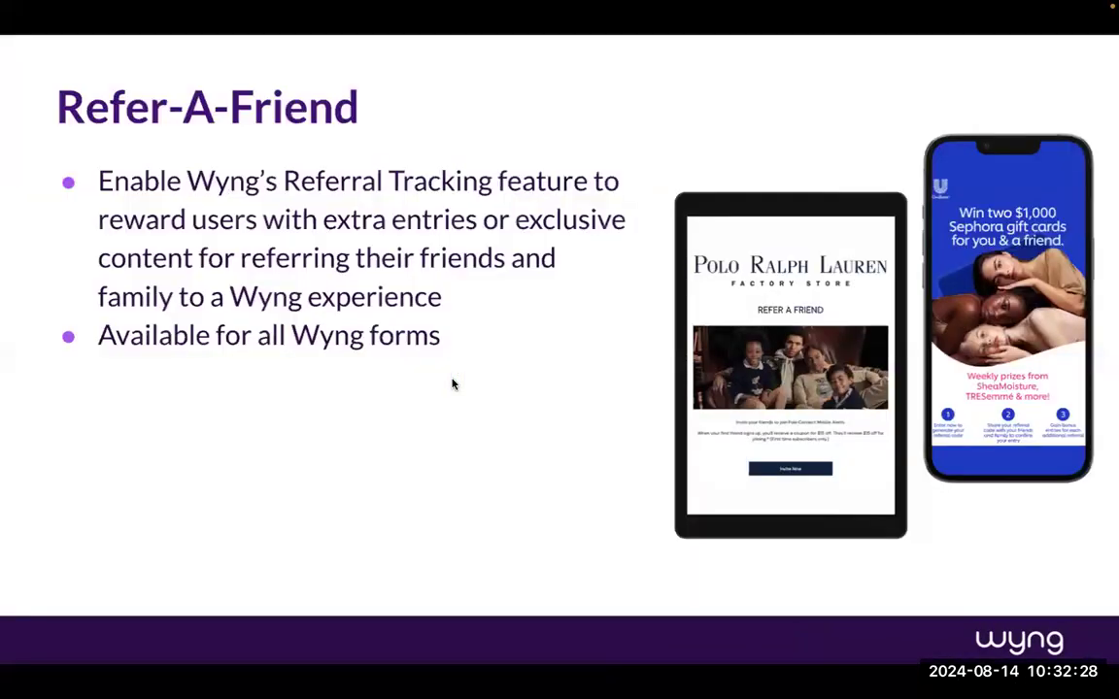
pyautogui.press('Right')
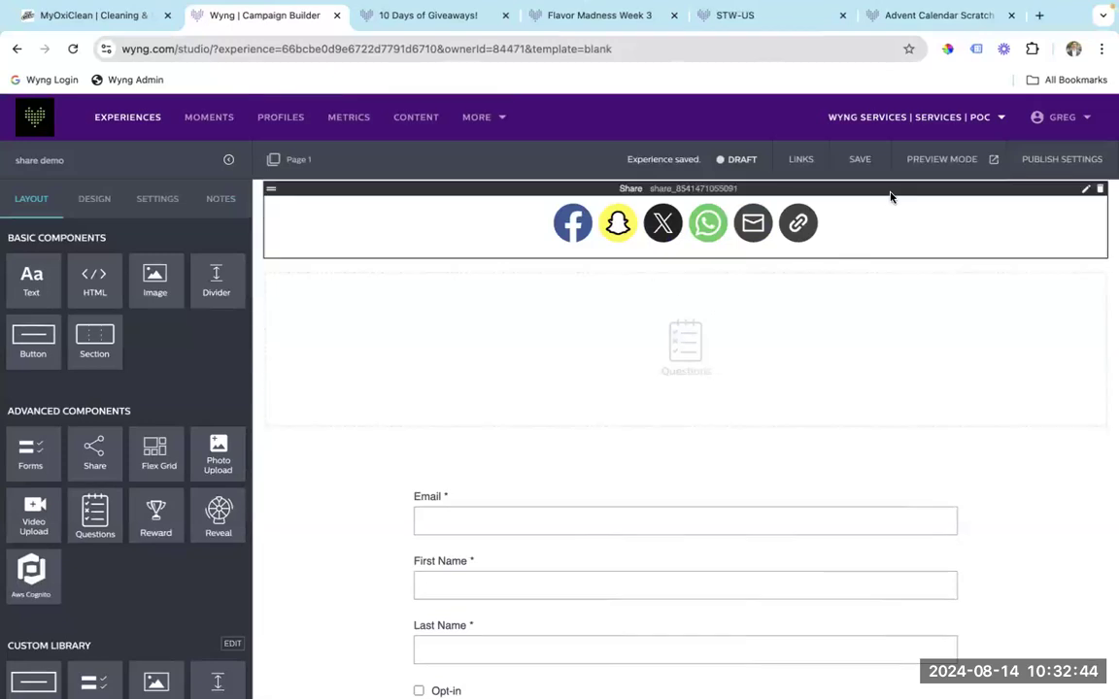
# Go to Experiences > Manage and open Manage Links for 1-800-Flowers :: Onboarding Quiz.
pyautogui.click(802, 165)
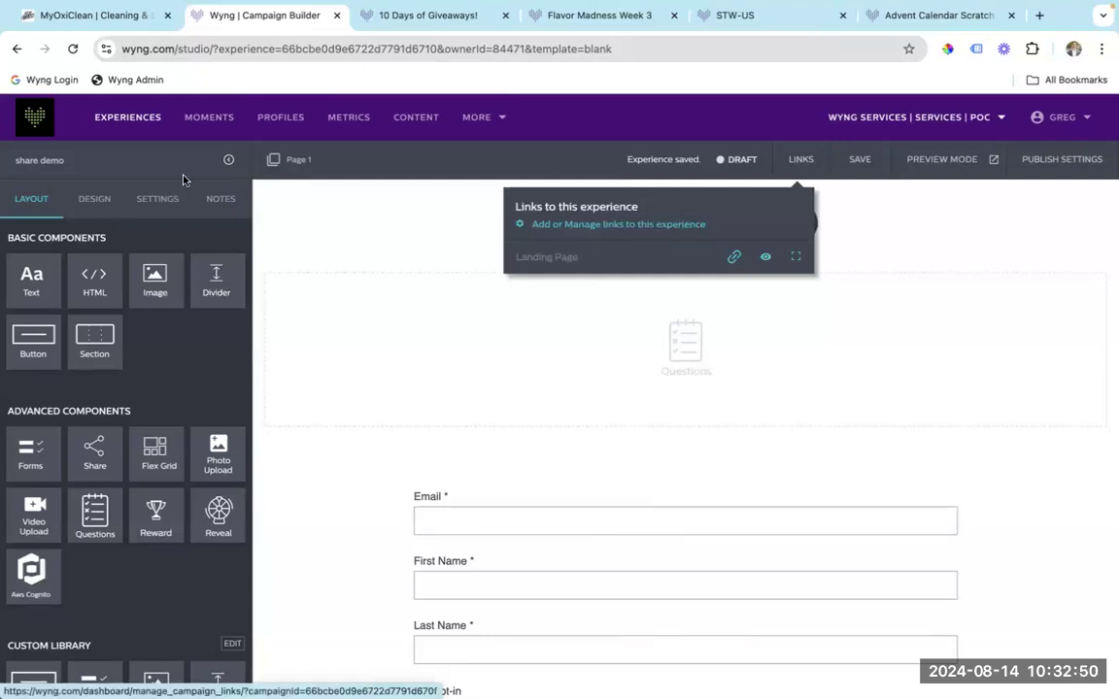
pyautogui.click(123, 124)
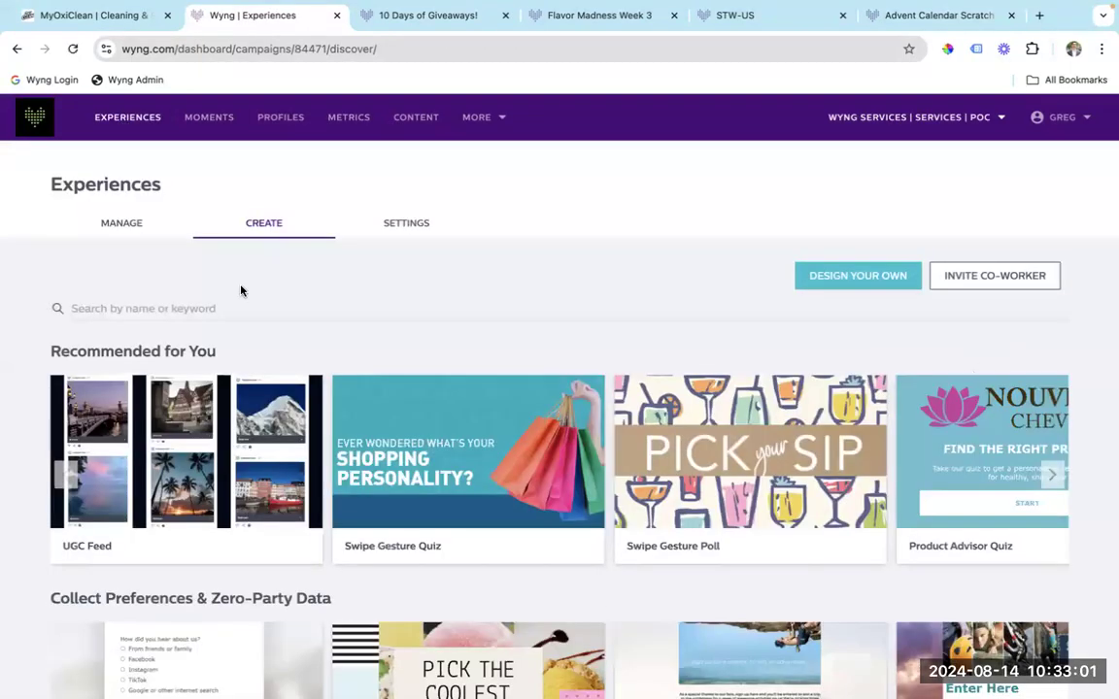
pyautogui.click(124, 223)
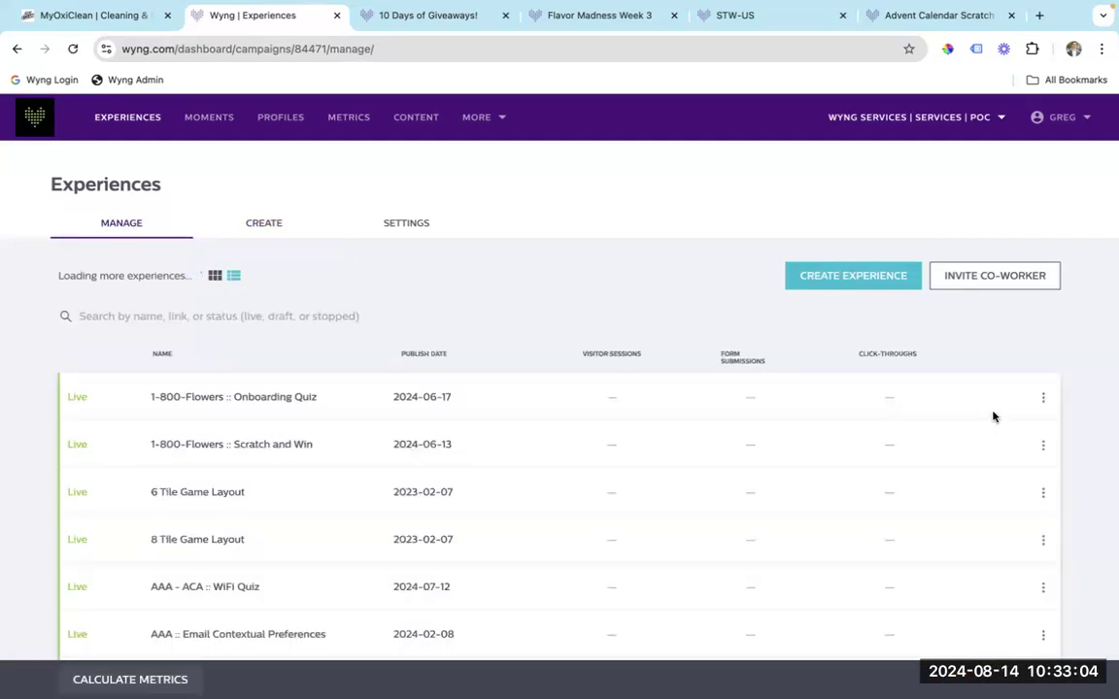
pyautogui.click(1042, 397)
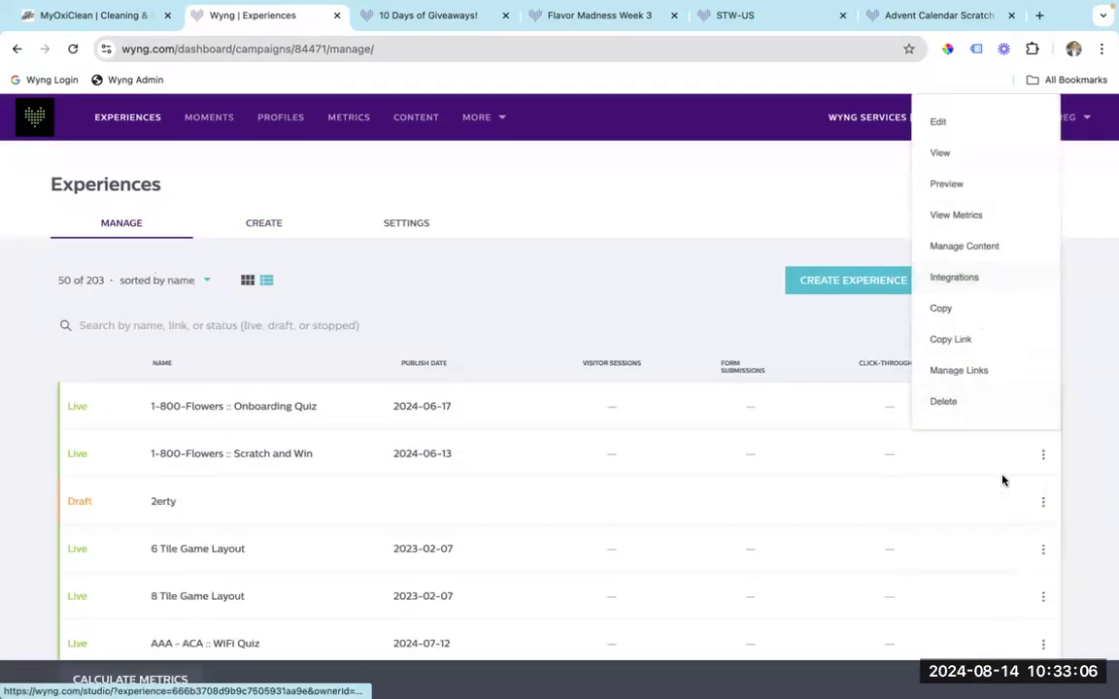
pyautogui.click(967, 371)
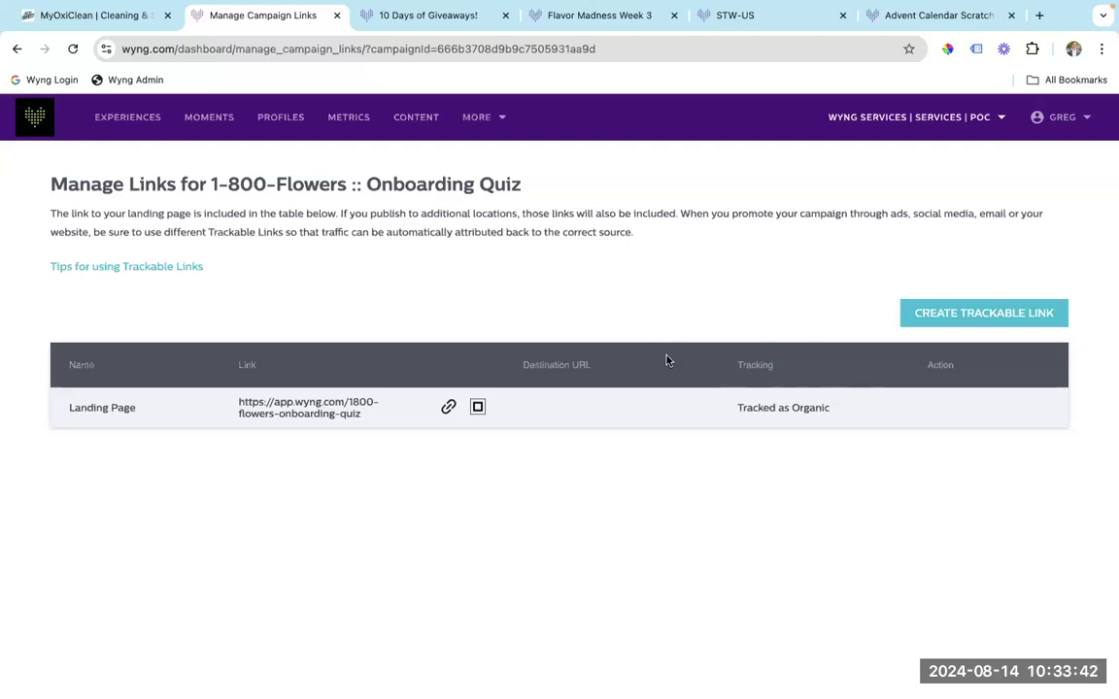
# Start a new trackable link using the copied Landing Page URL as its Experience URL.
pyautogui.click(979, 310)
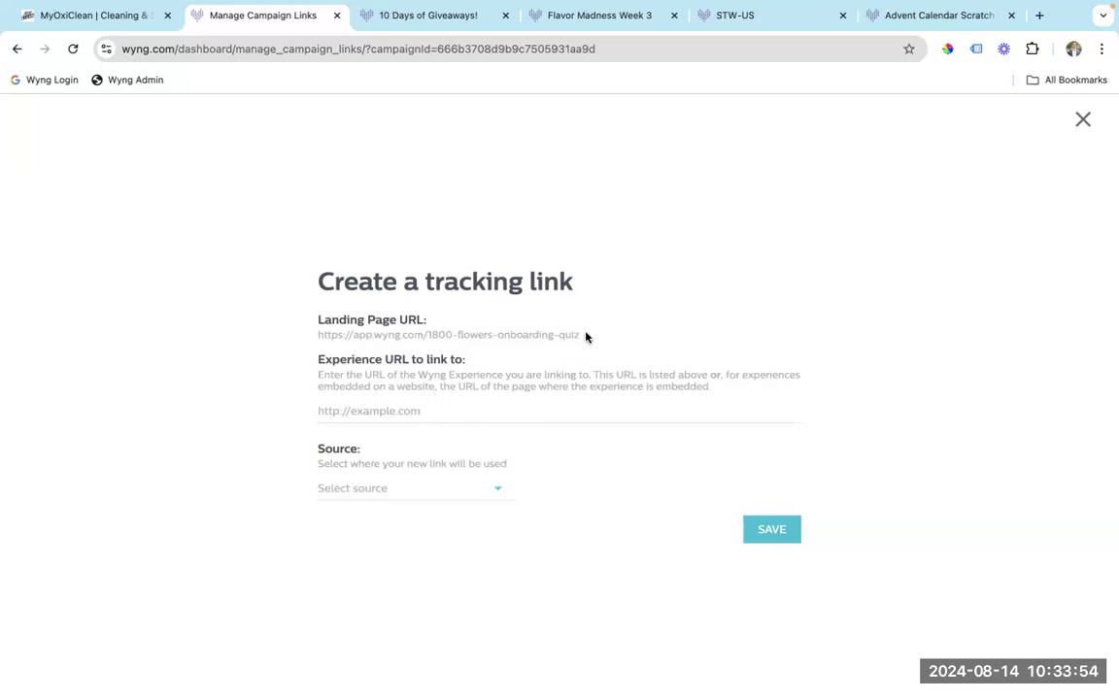
pyautogui.moveTo(356, 349); pyautogui.dragTo(306, 340)
pyautogui.hotkey('ctrl', 'c')
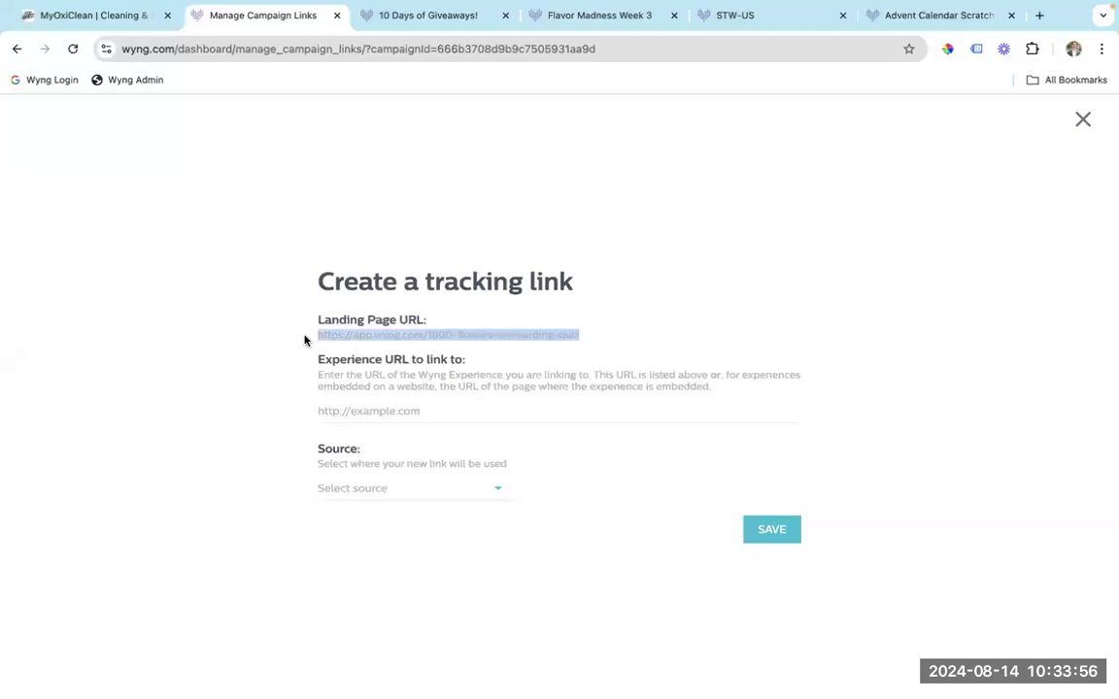
pyautogui.click(342, 409)
pyautogui.hotkey('ctrl', 'v')
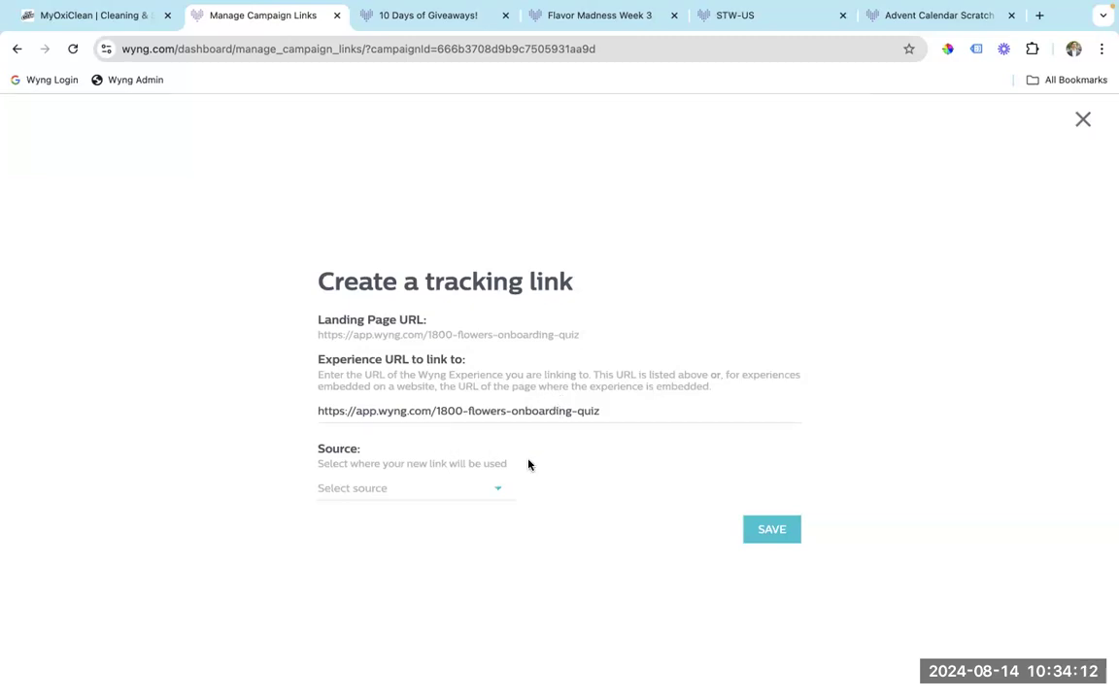
# Set the link's source to Other ad named 'Influencer A' and save it.
pyautogui.click(497, 488)
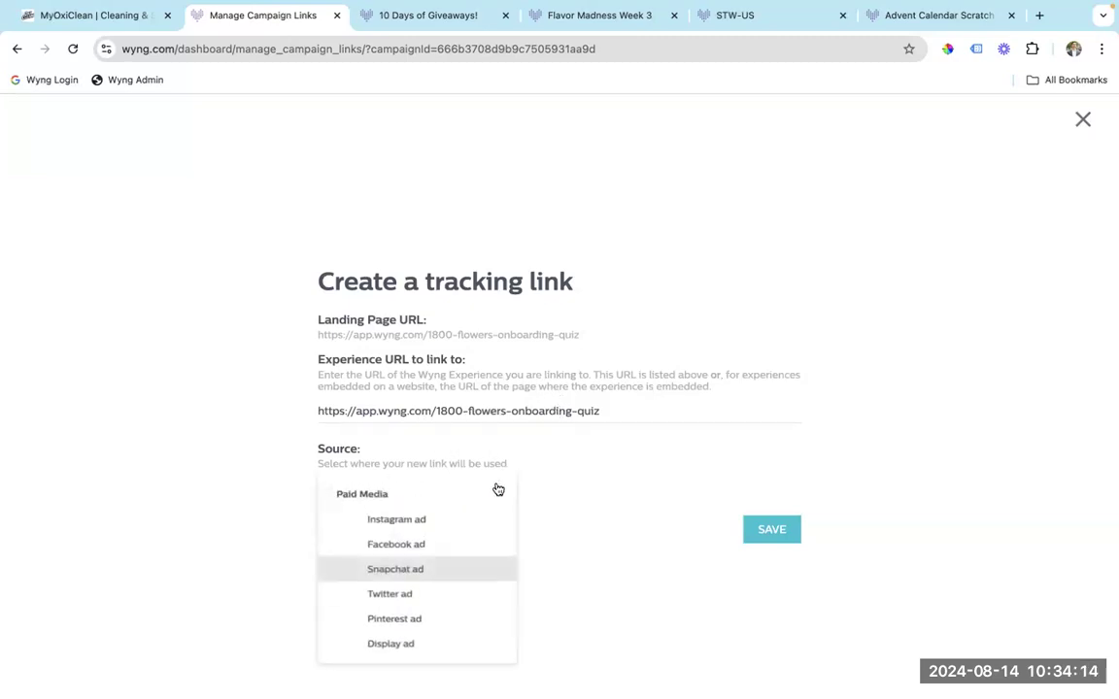
pyautogui.click(404, 529)
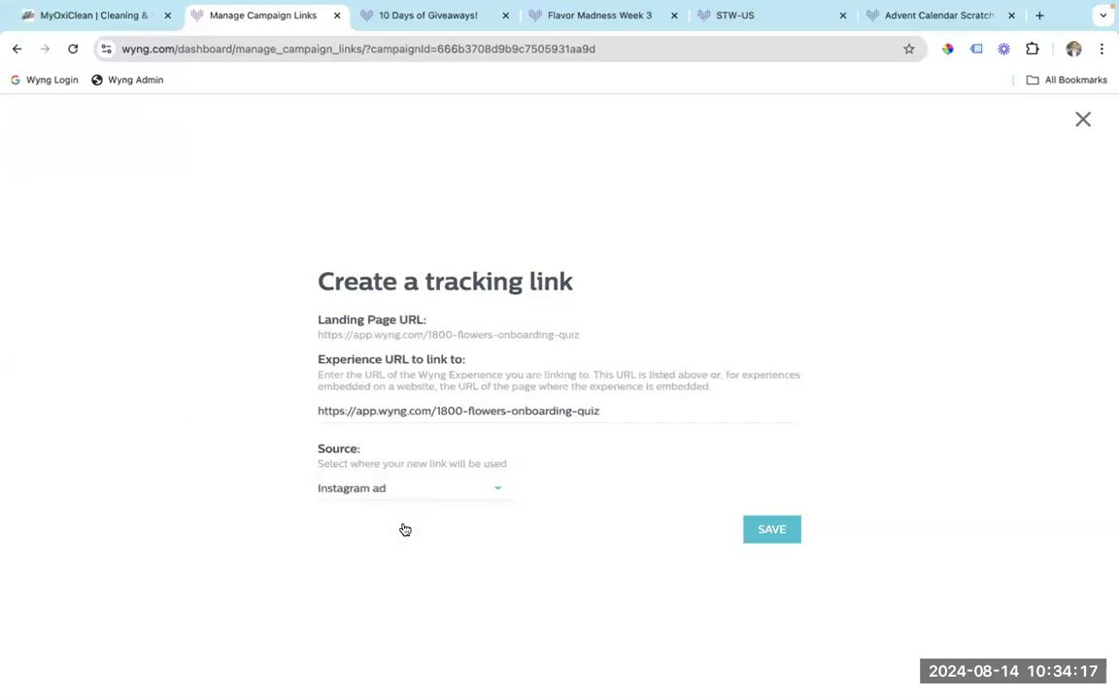
pyautogui.click(496, 498)
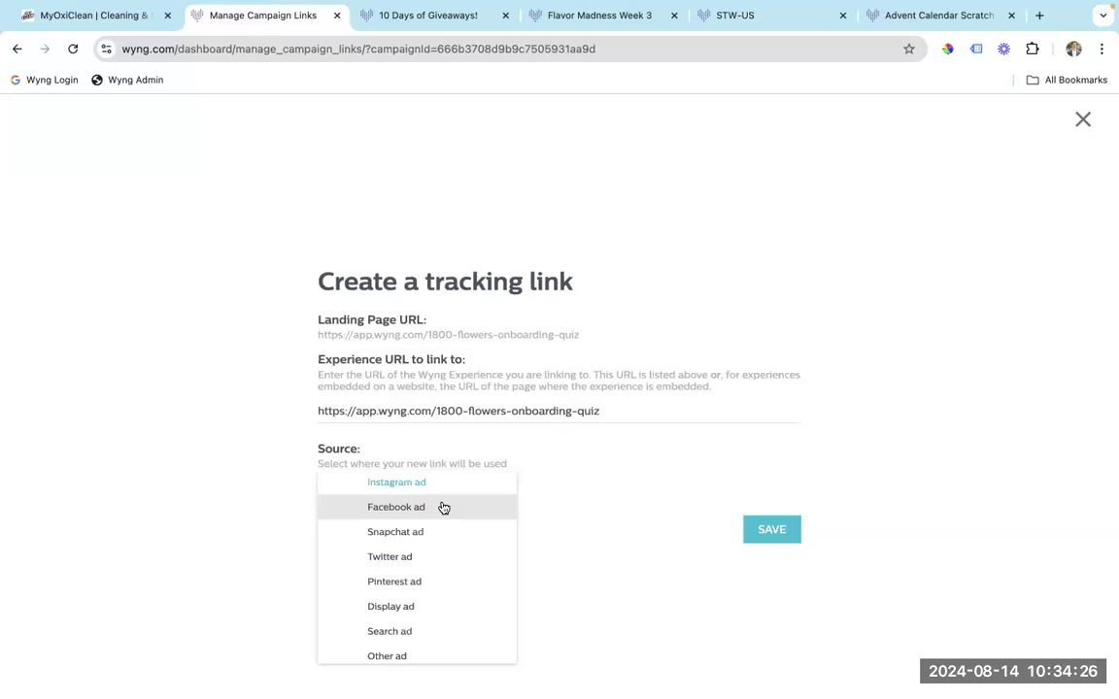
pyautogui.scroll(-3, 442, 510)
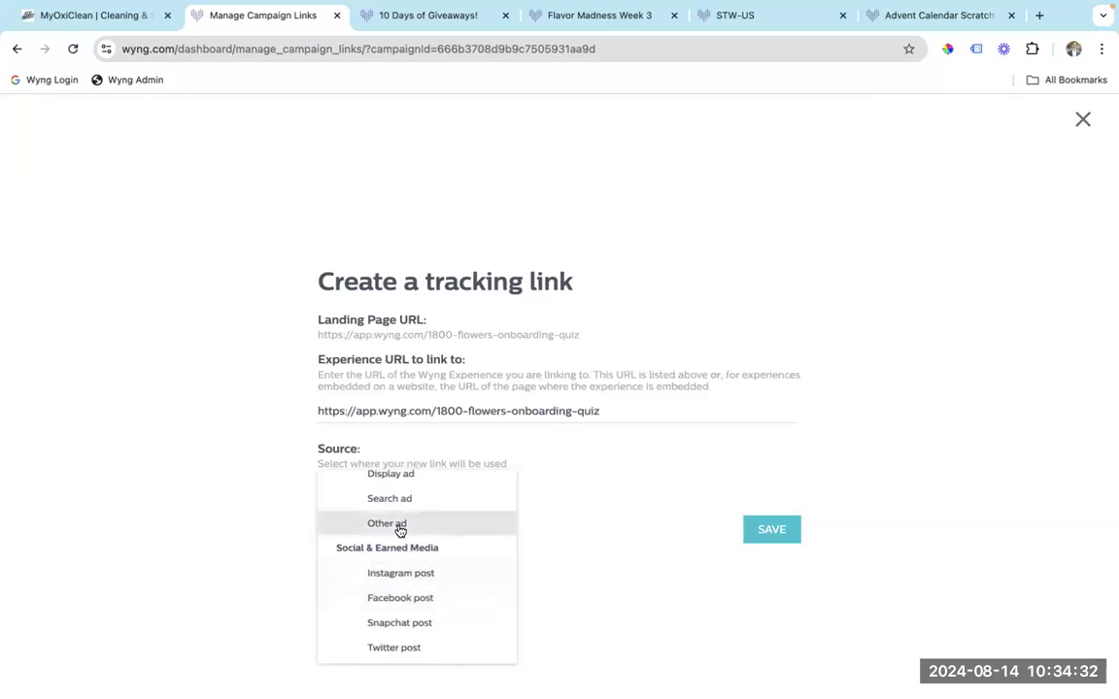
pyautogui.click(398, 529)
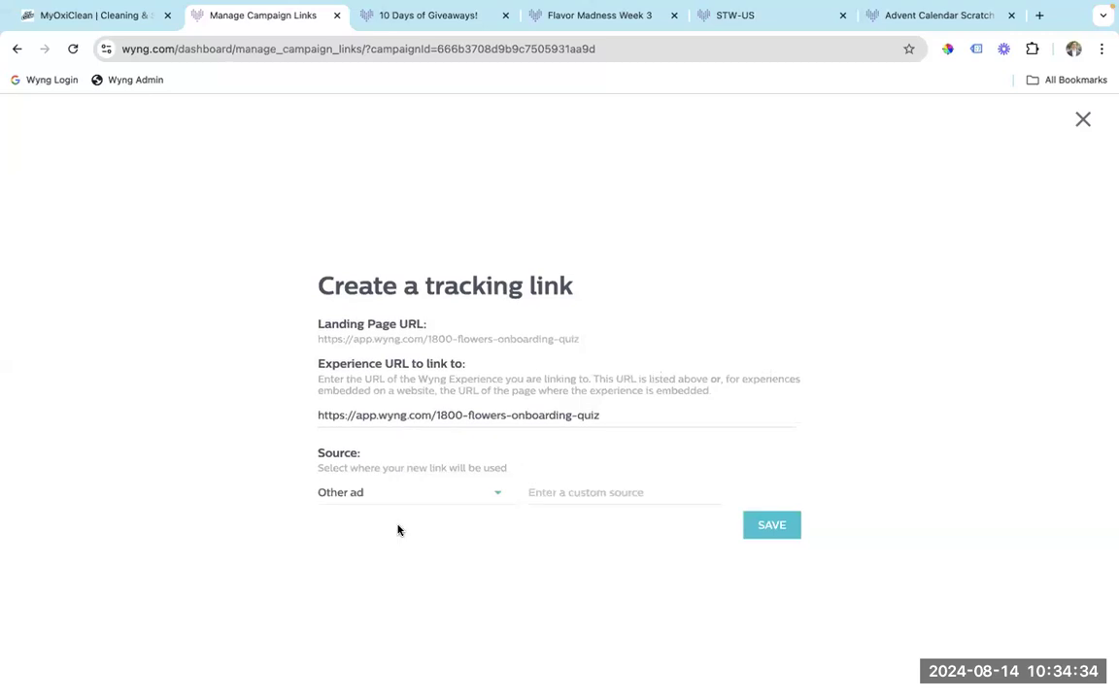
pyautogui.click(570, 496)
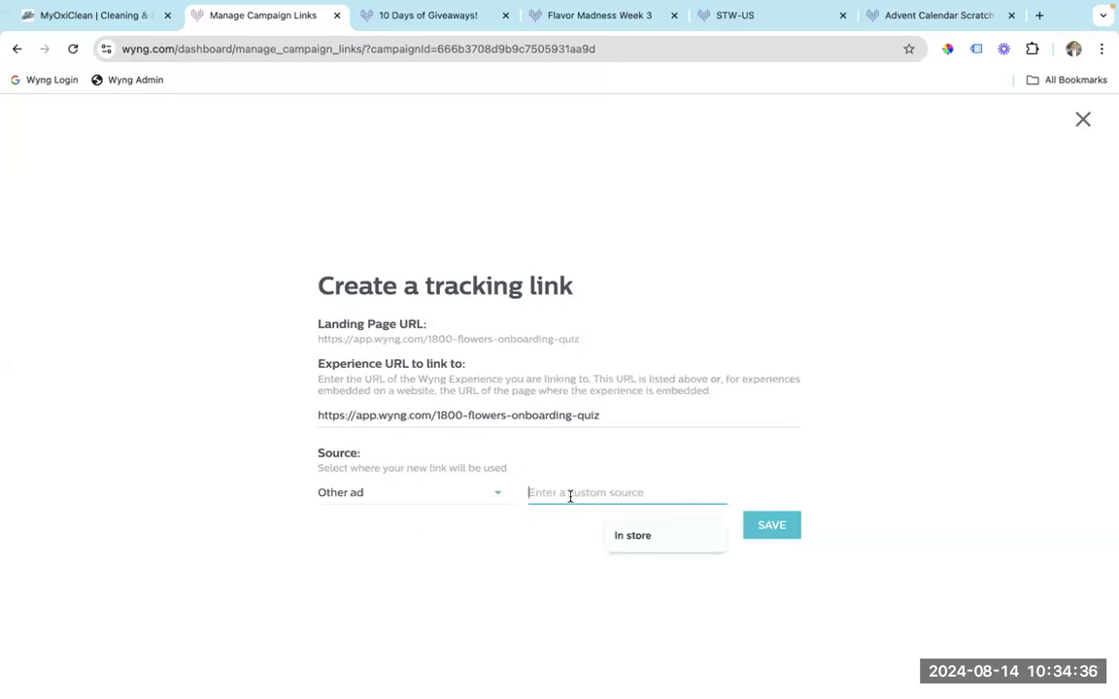
pyautogui.write('Influencer')
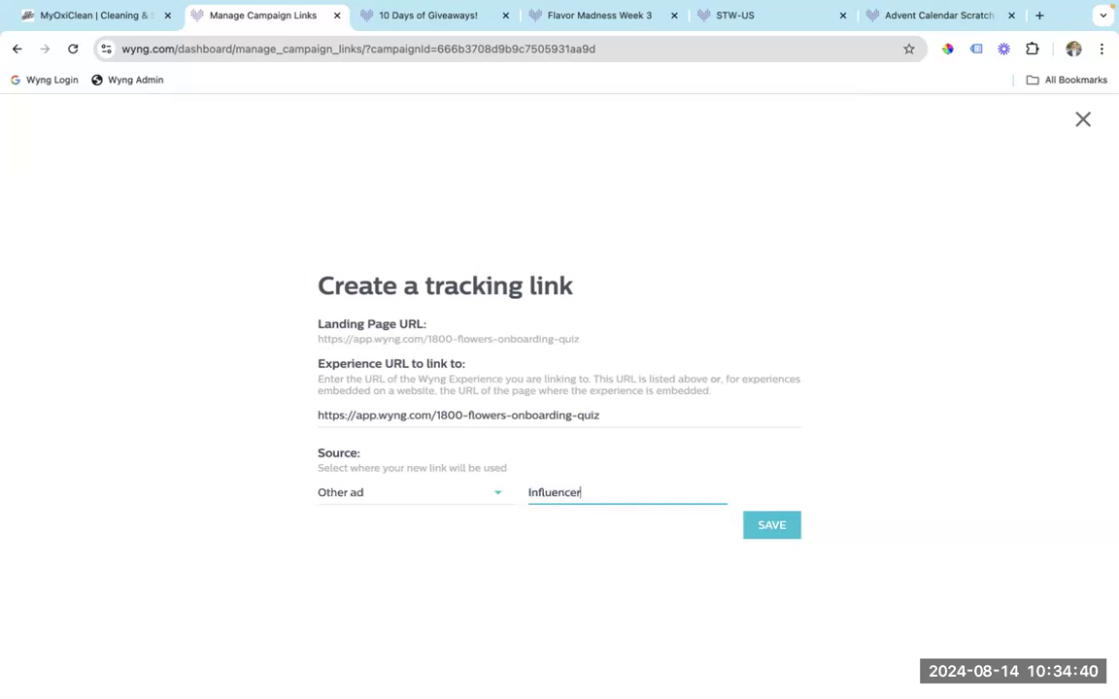
pyautogui.write(' fA')
pyautogui.click(565, 588)
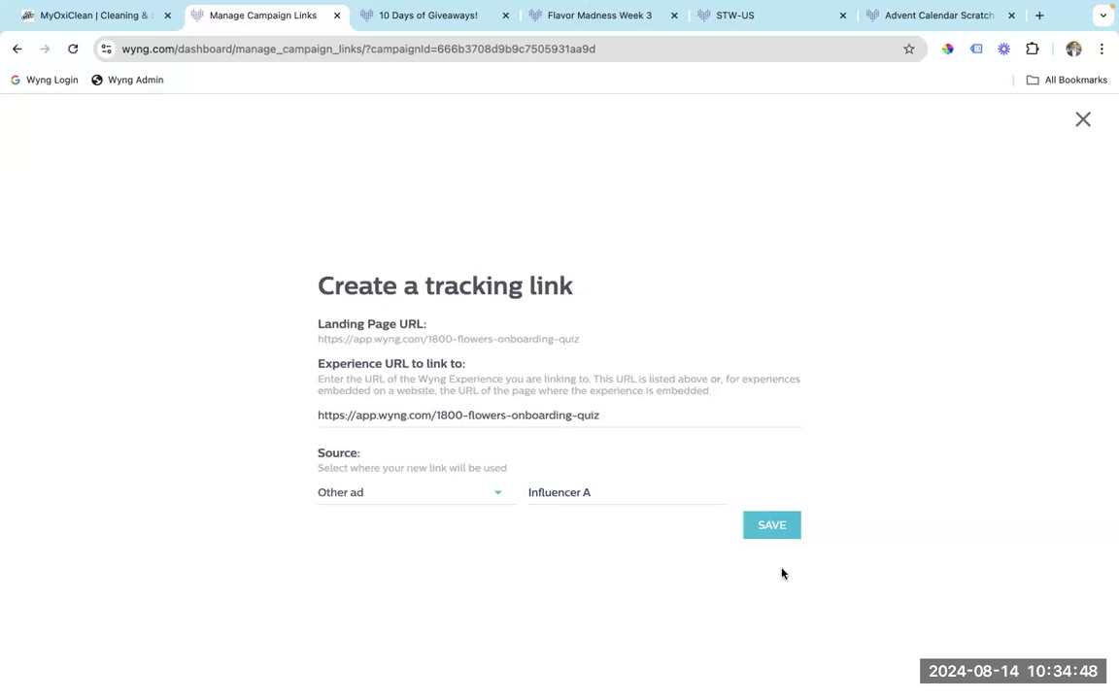
pyautogui.click(772, 525)
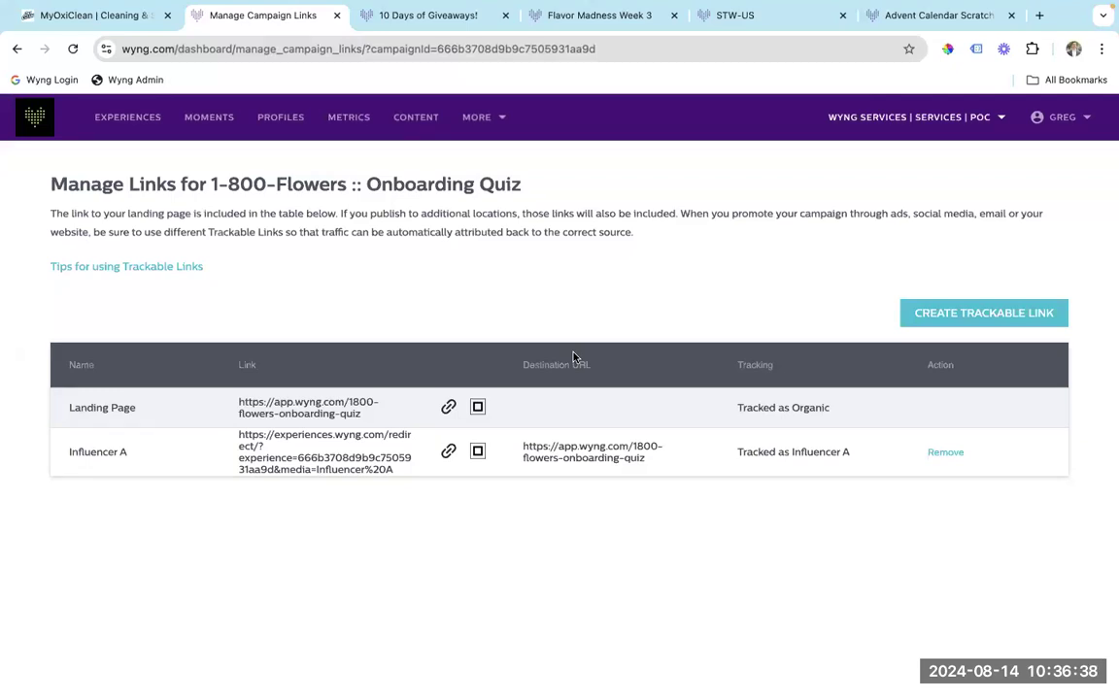
# Switch back to the presentation slides.
pyautogui.hotkey('ctrl', 'Left')
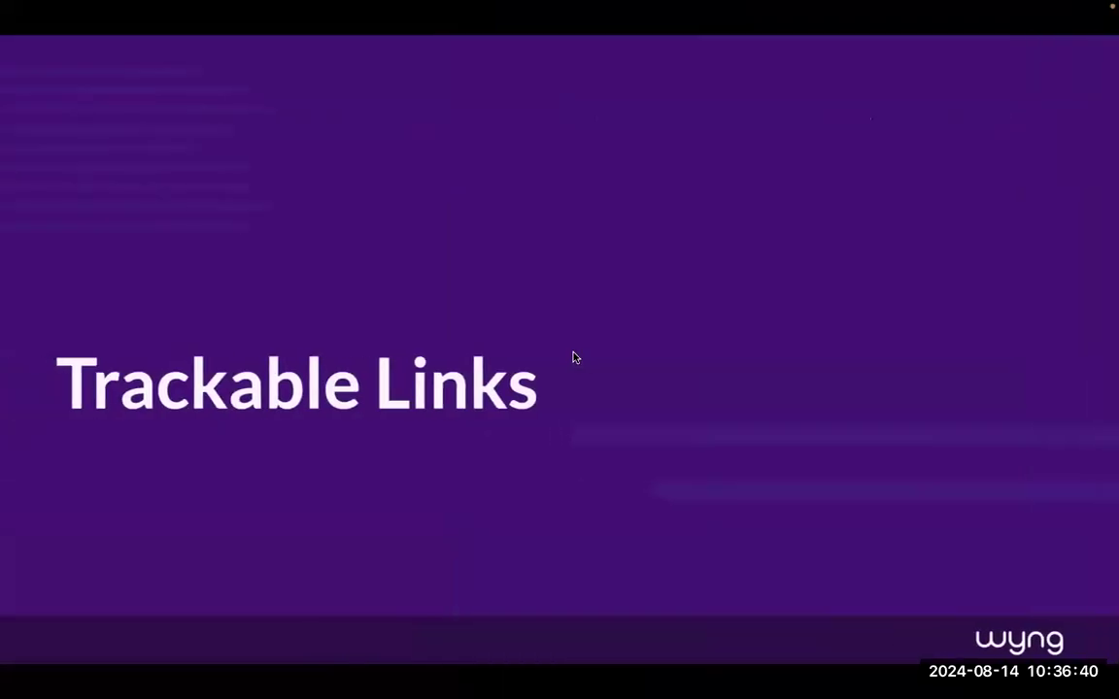
# Advance past the Trackable Links explanation slide to the 'Live Q&A' section title slide.
pyautogui.press('Right')
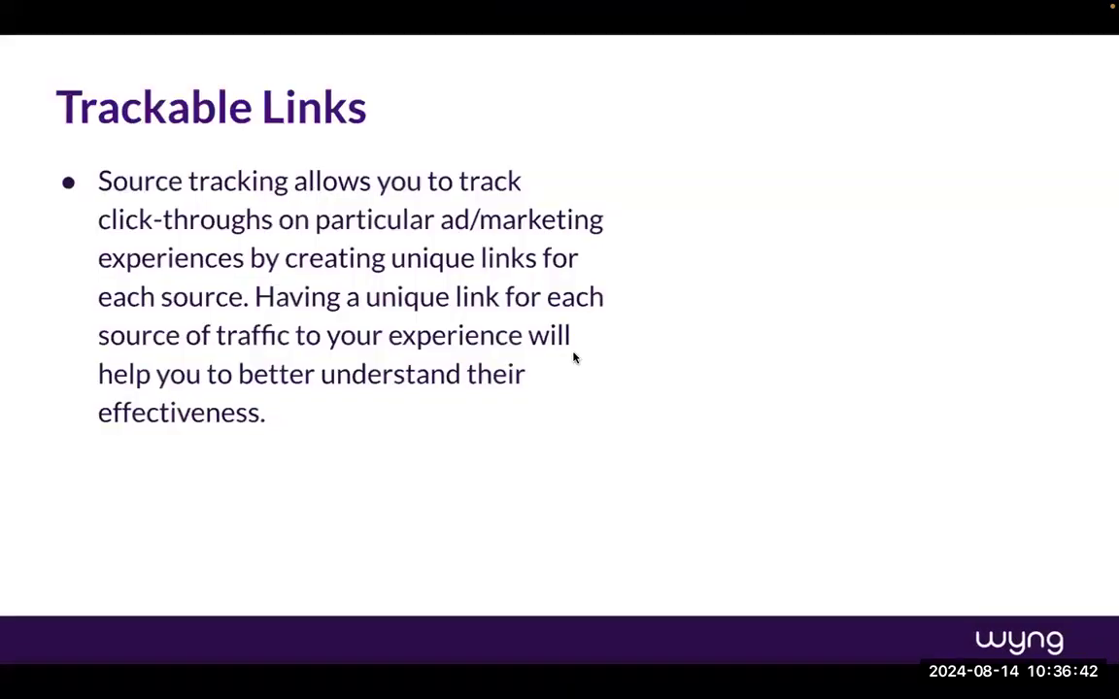
pyautogui.press('Right')
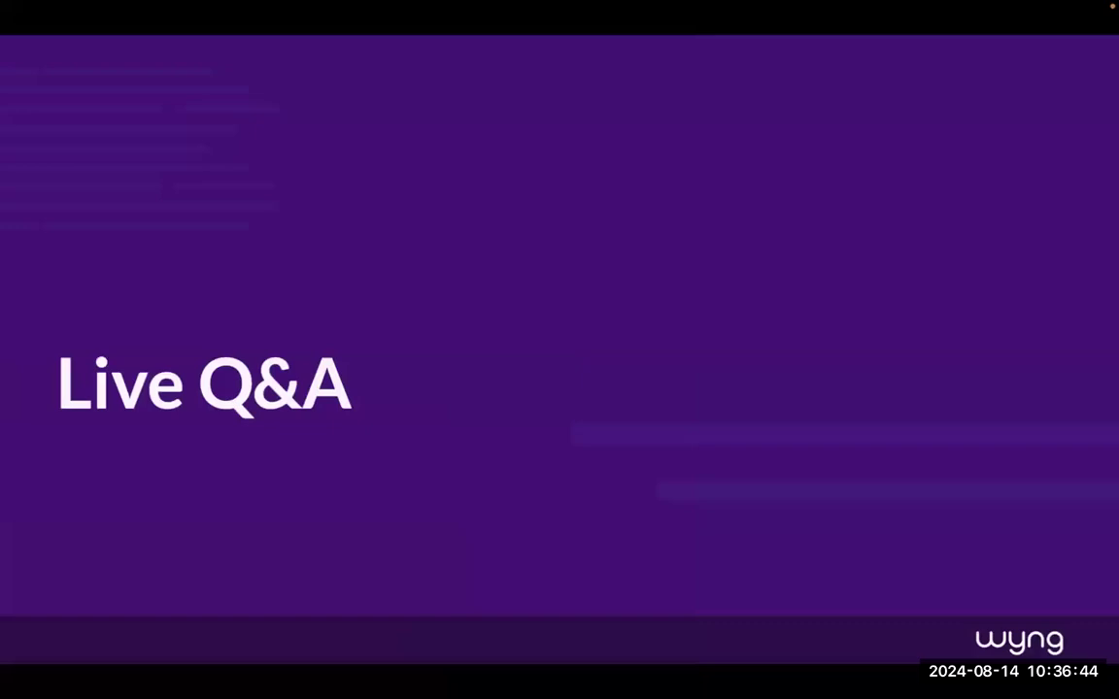